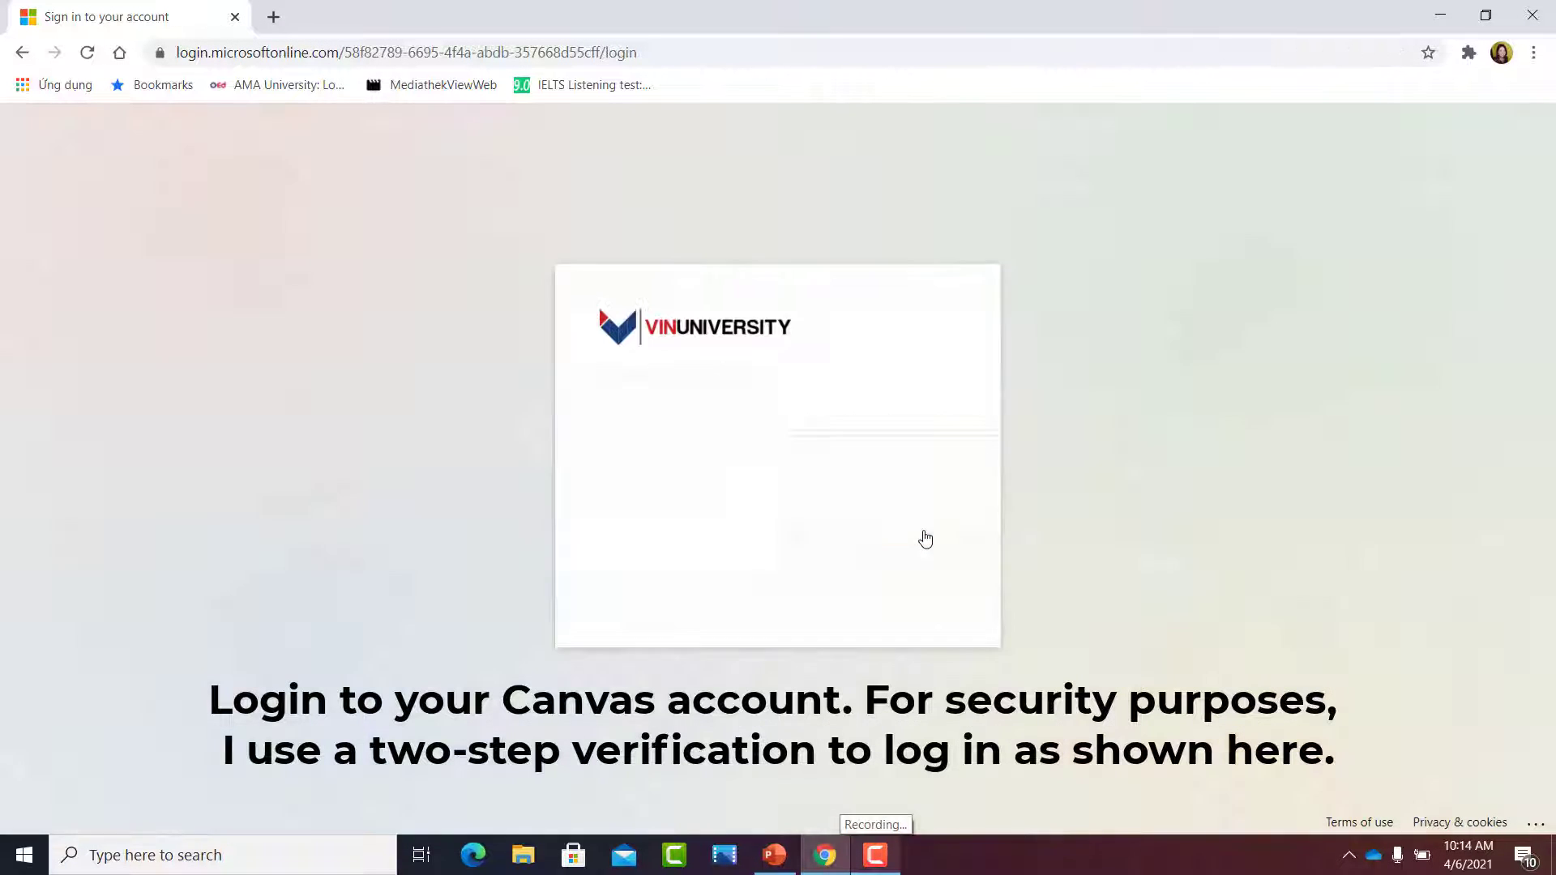
Finish signing in with the verification code and open the Scientific Socialism course.
key("Return")
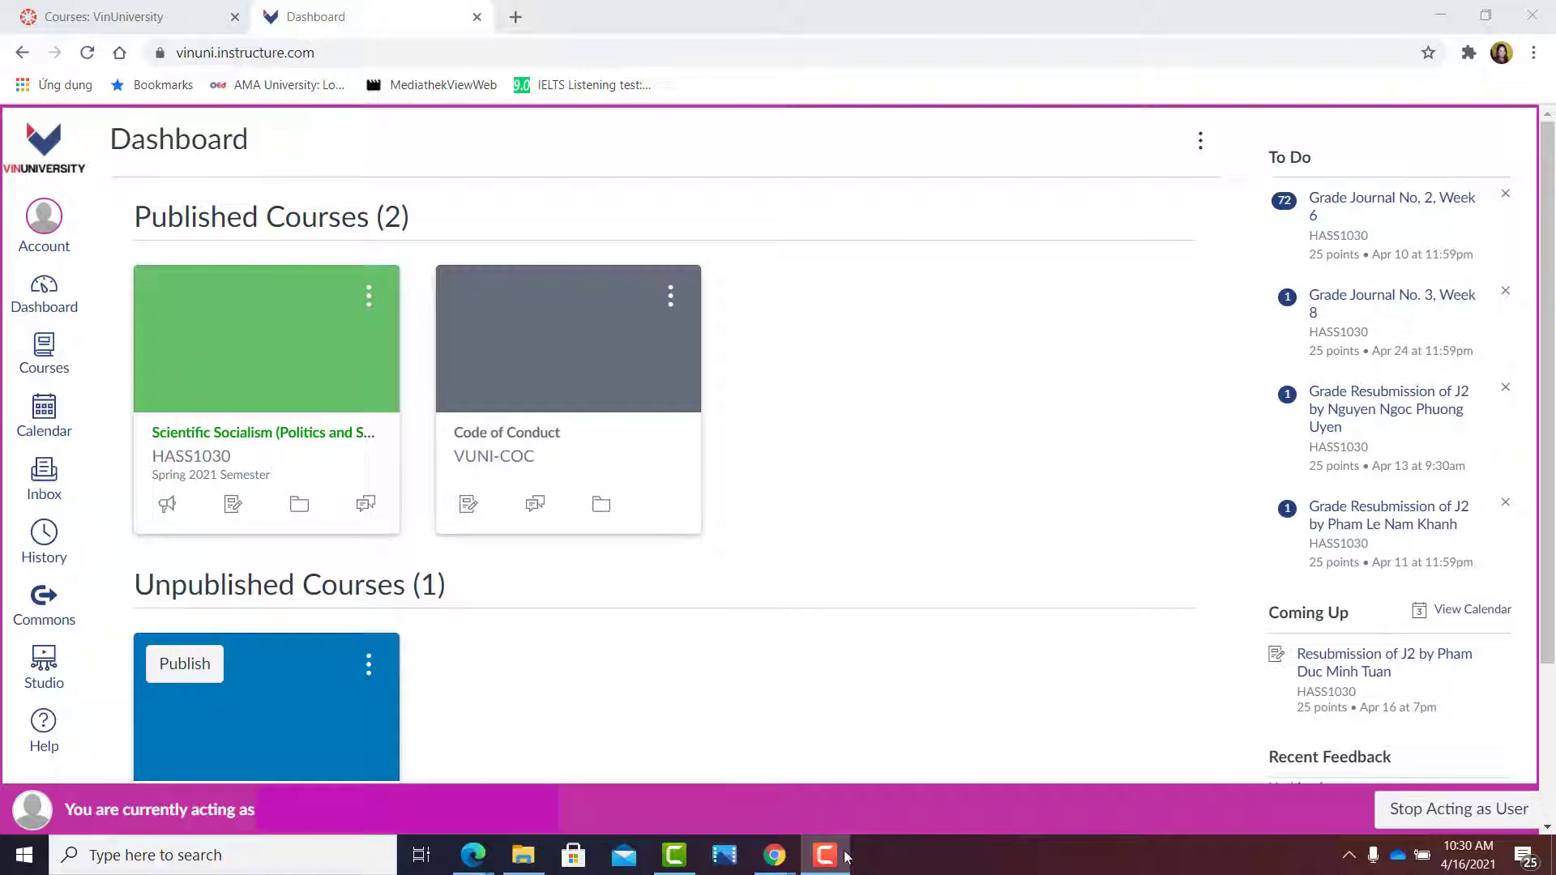
left_click(326, 436)
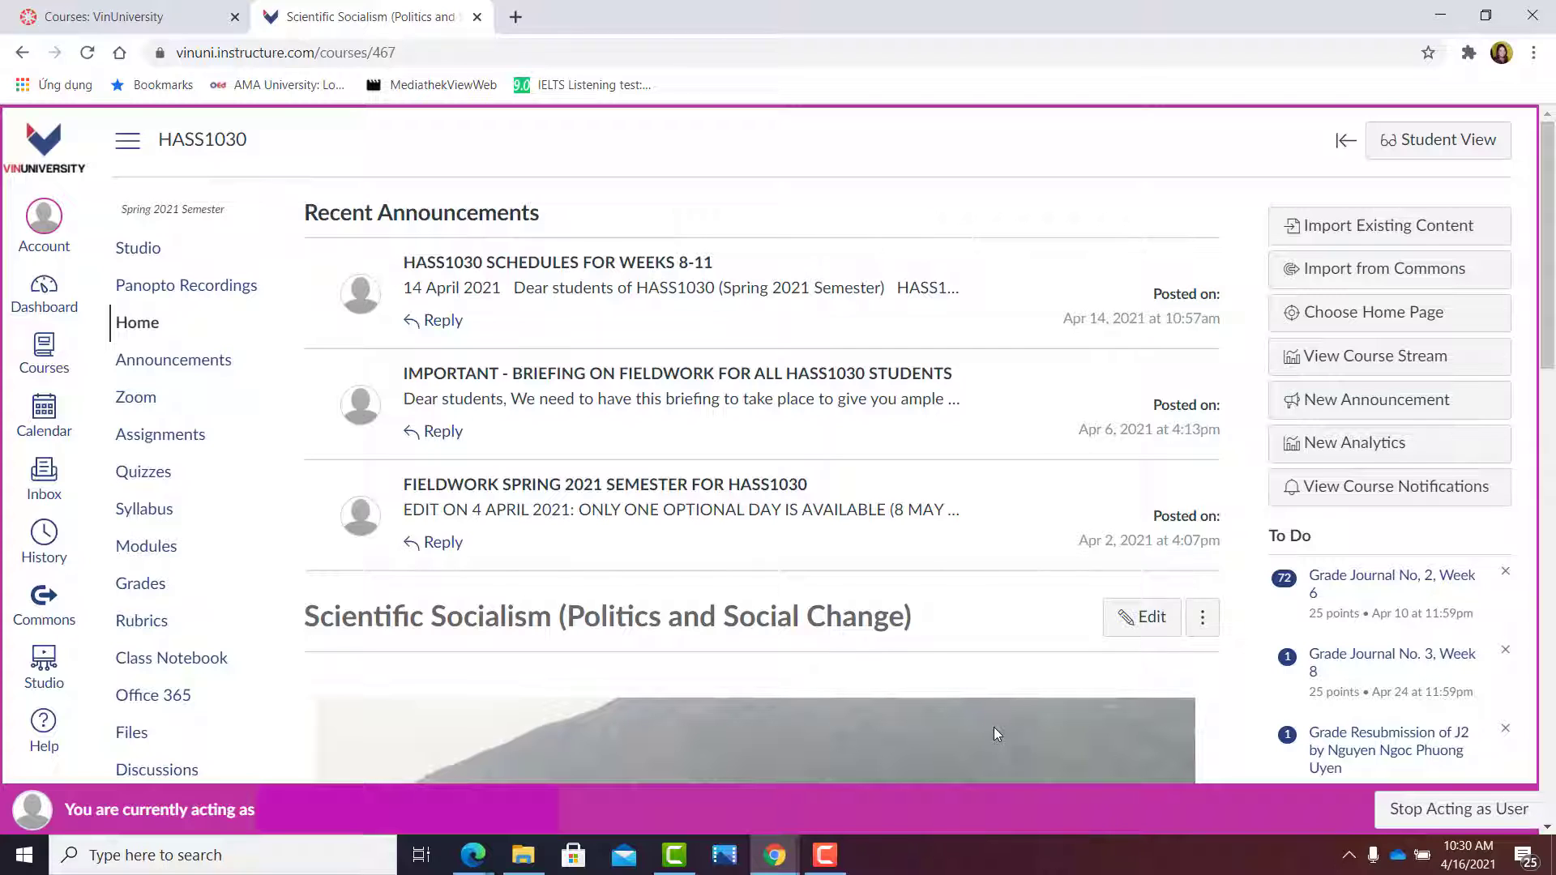
Open the Grade Journal No. 3, Week 8 link from To Do in a new tab.
scroll(1550, 473, "down", 4)
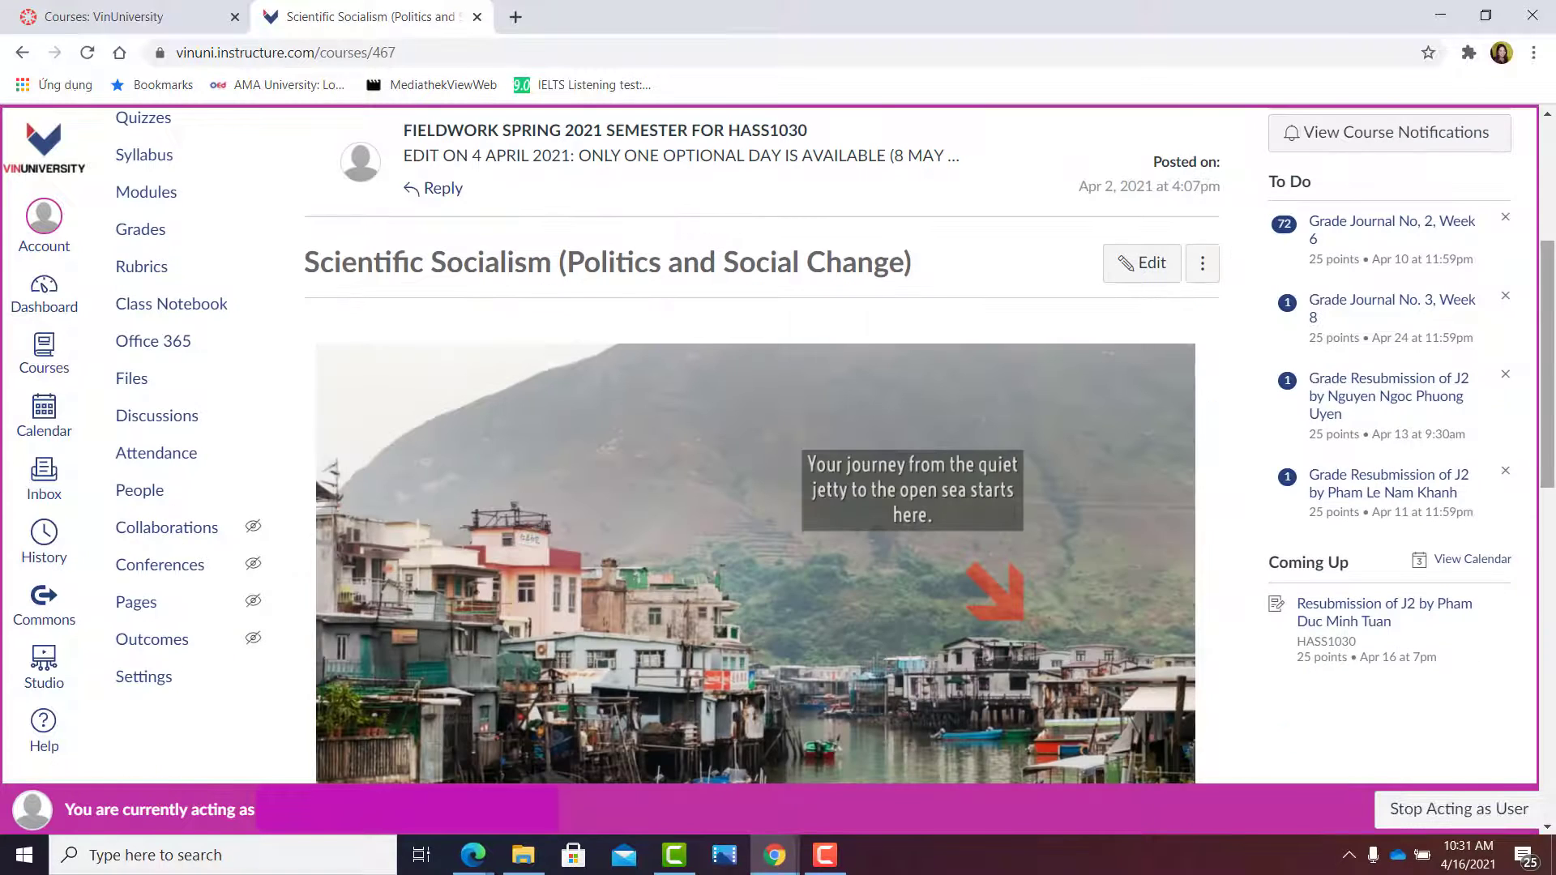
right_click(1388, 306)
left_click(1297, 313)
left_click(616, 16)
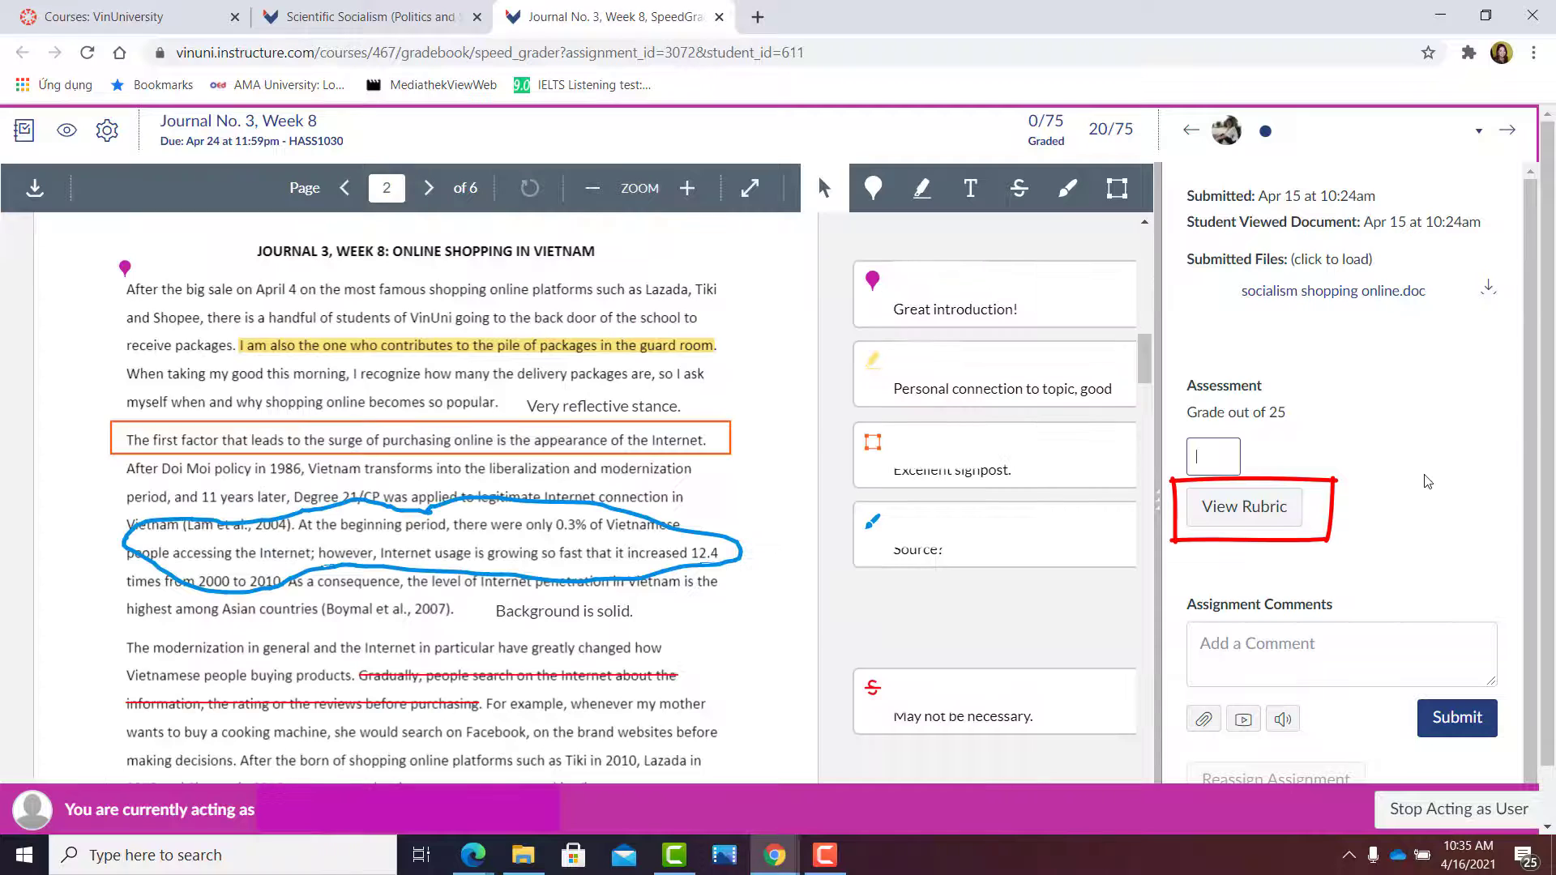
Show the Journals rubric and widen its panel beside the submission.
scroll(1530, 497, "down", 1)
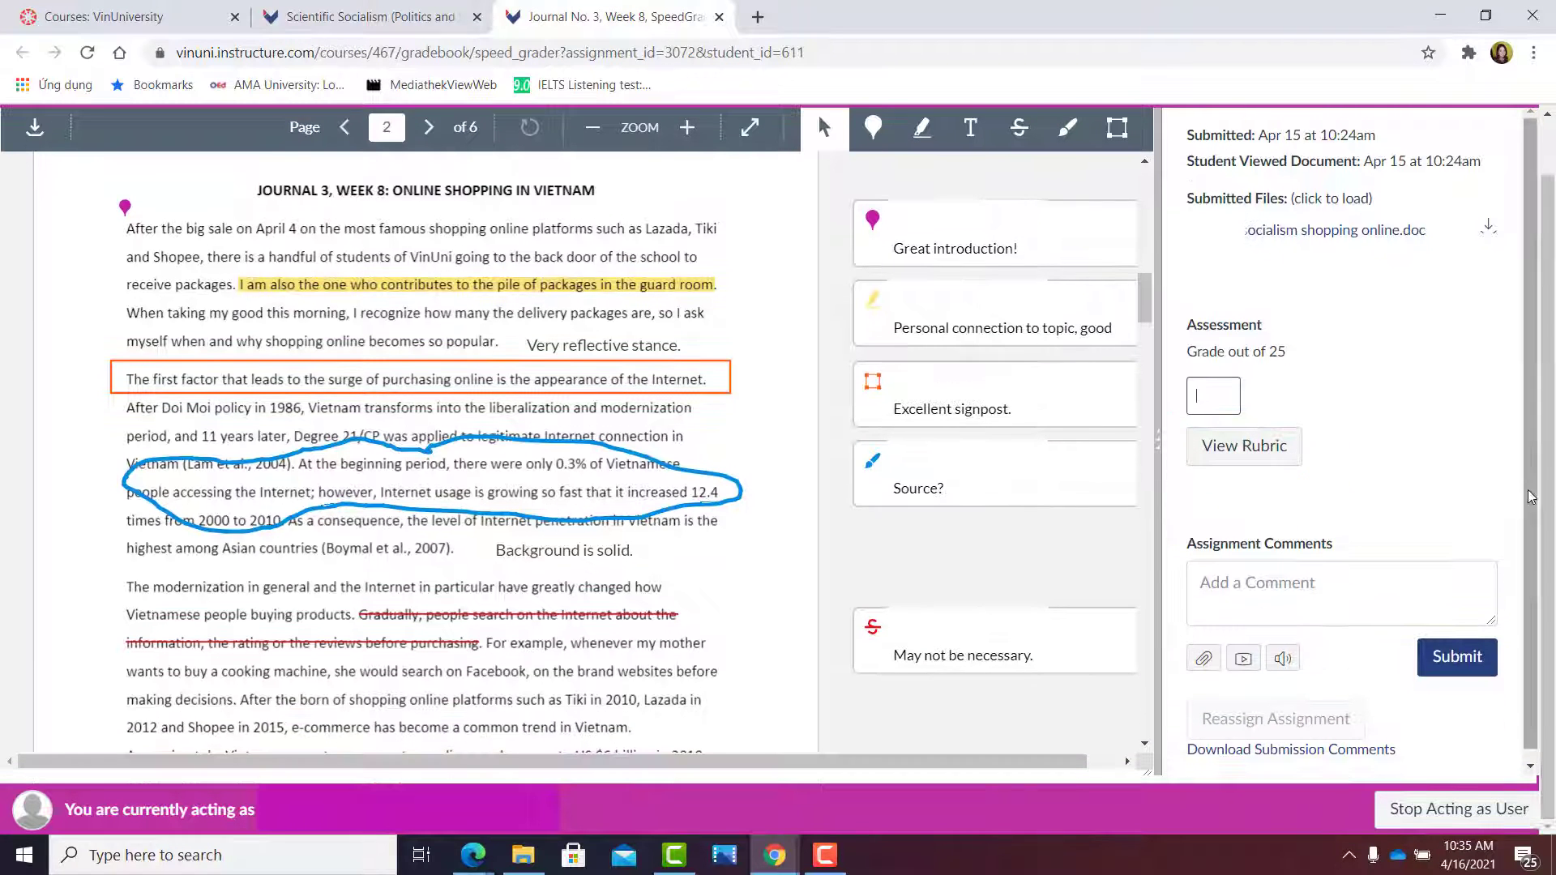
left_click(1244, 445)
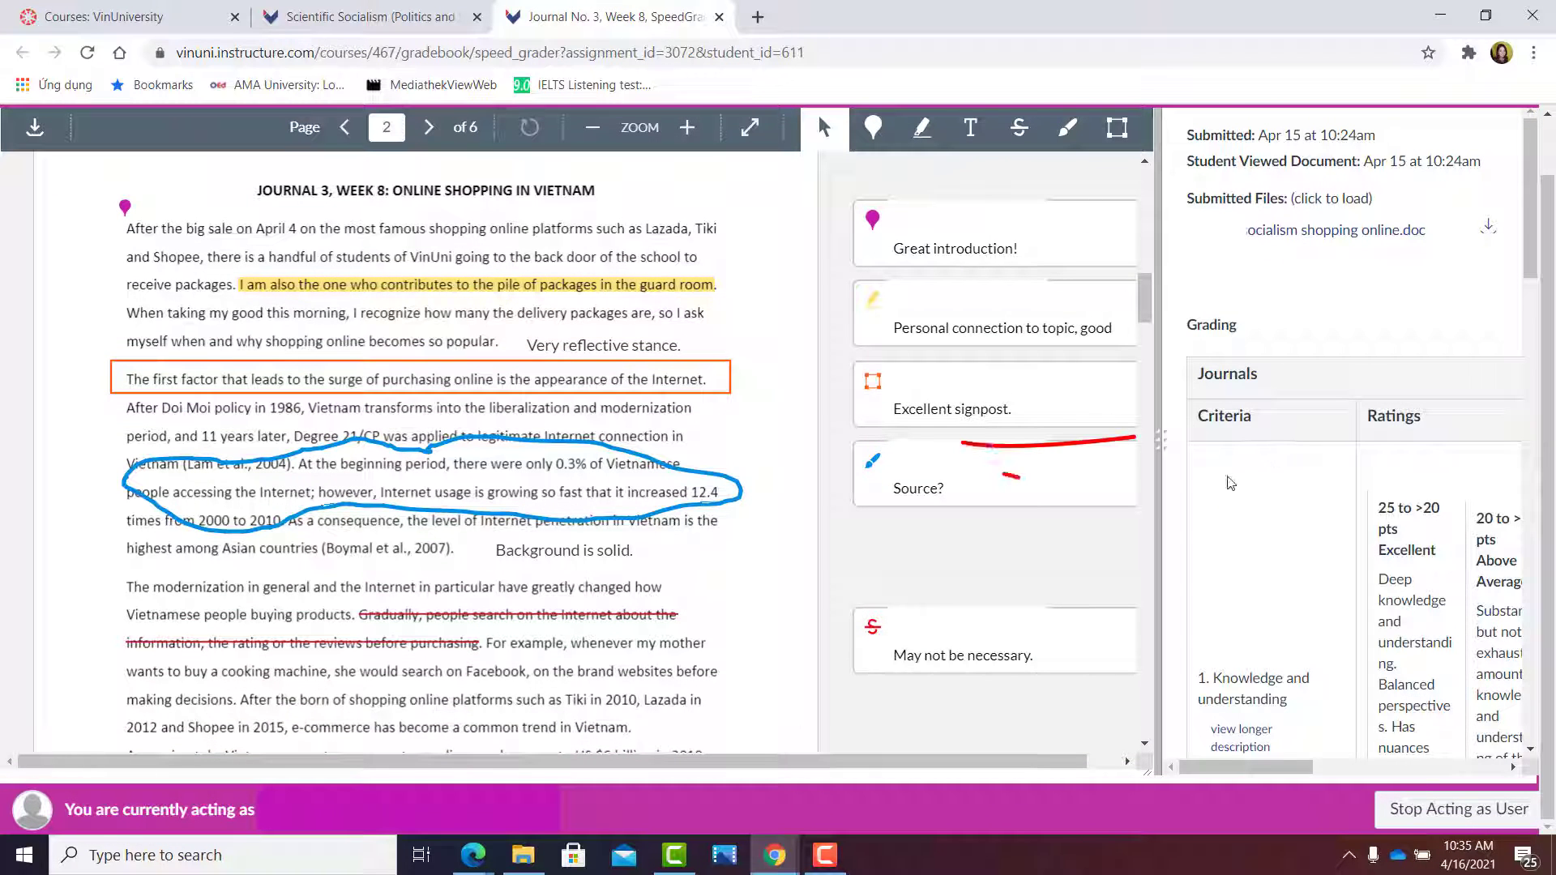
left_click_drag(988, 470, 1011, 396)
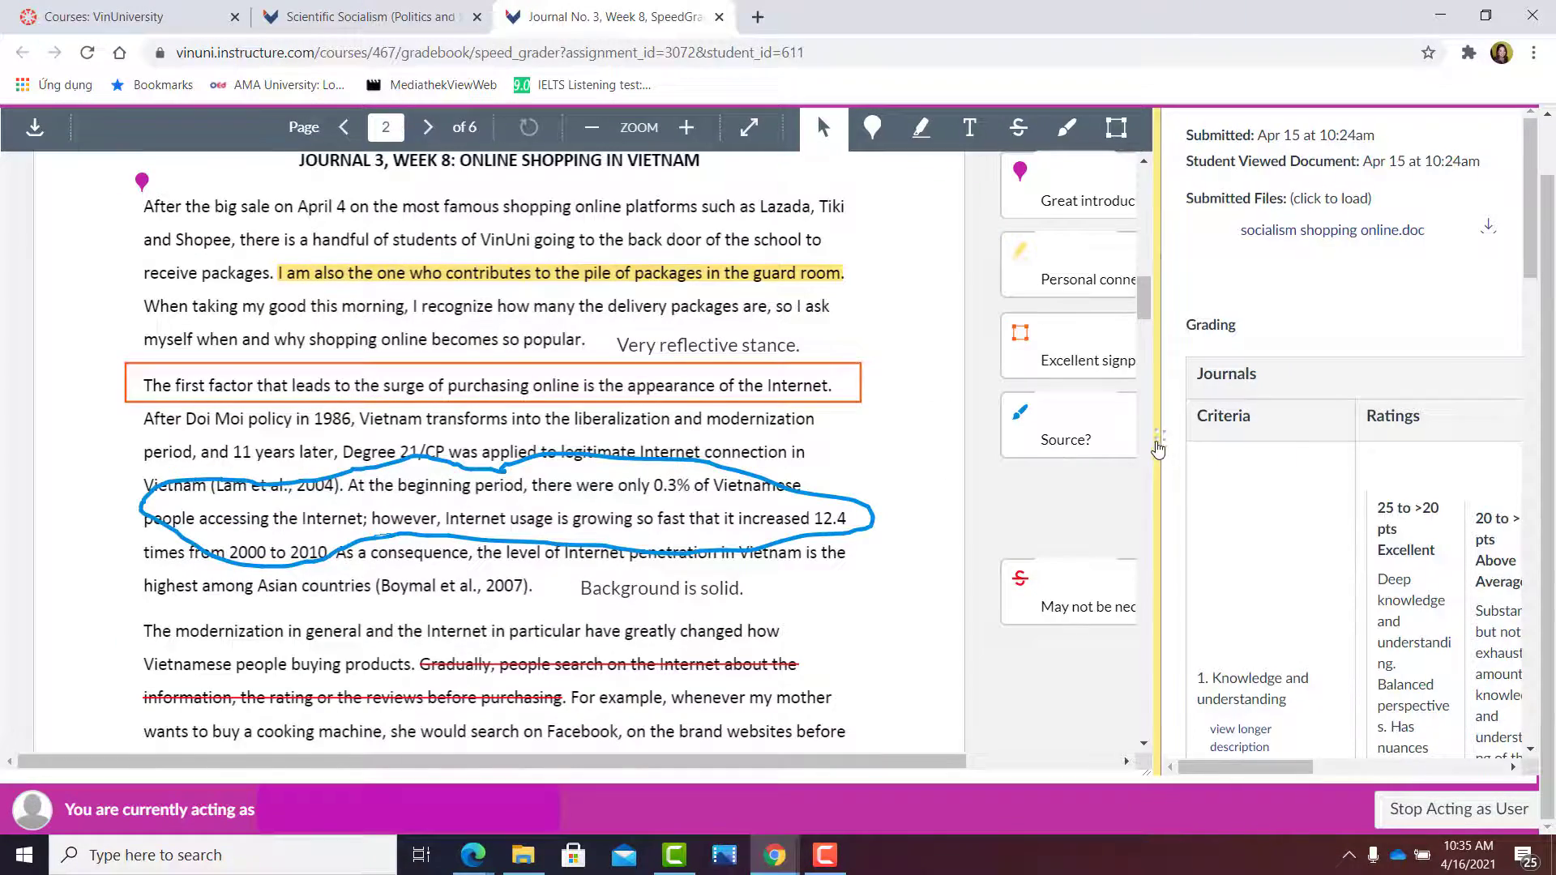
left_click_drag(1165, 449, 717, 474)
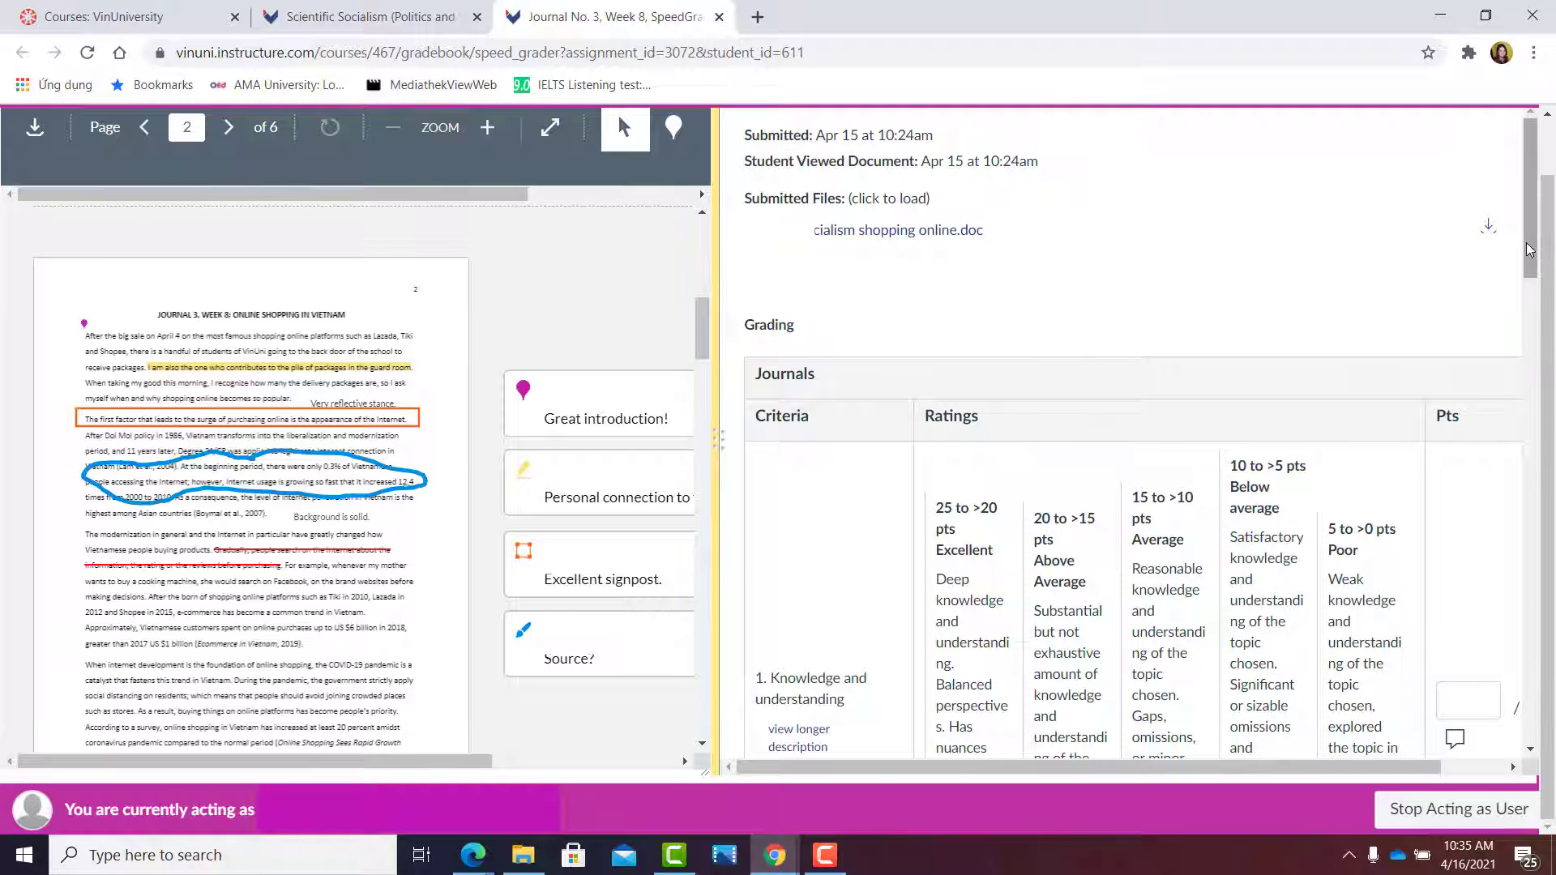
left_click_drag(1532, 271, 1528, 322)
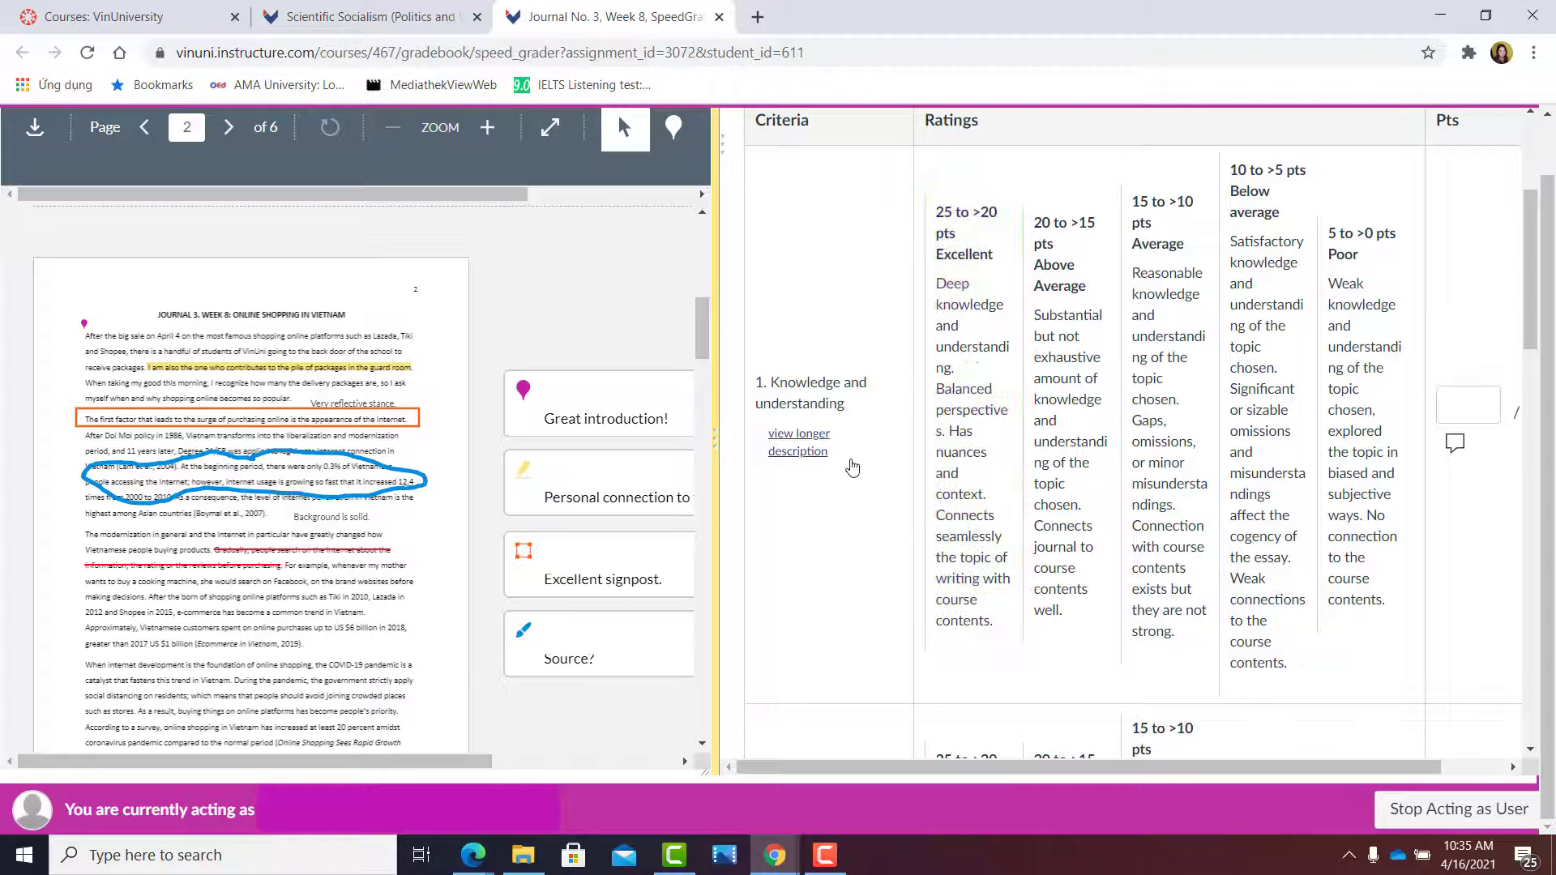
scroll(852, 468, "up", 1)
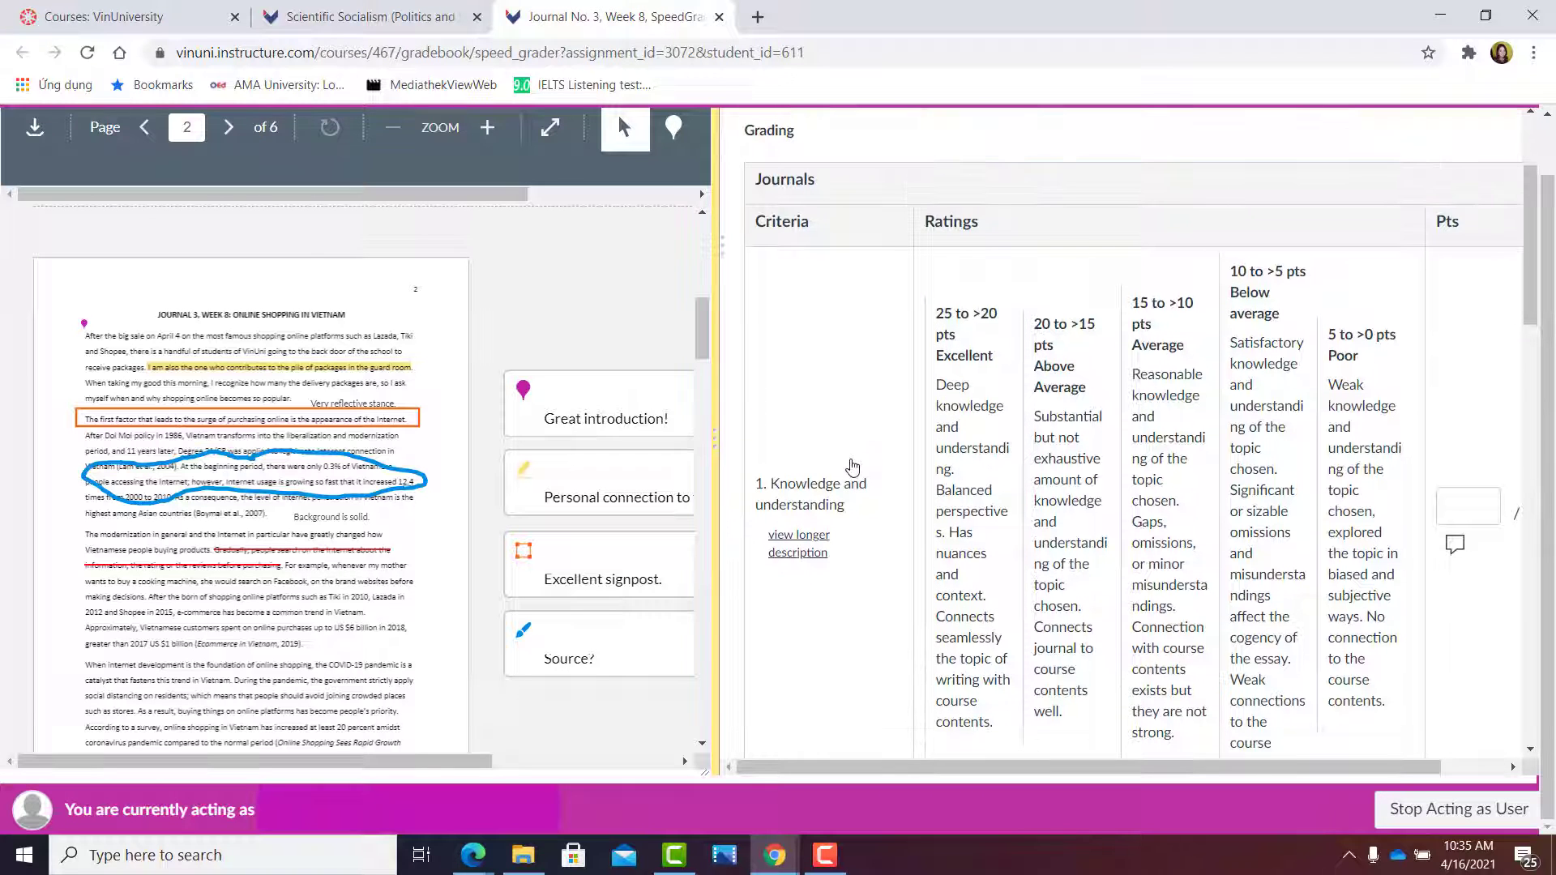
Try each rating for Knowledge and understanding, then settle on Excellent for 25 points.
left_click(959, 485)
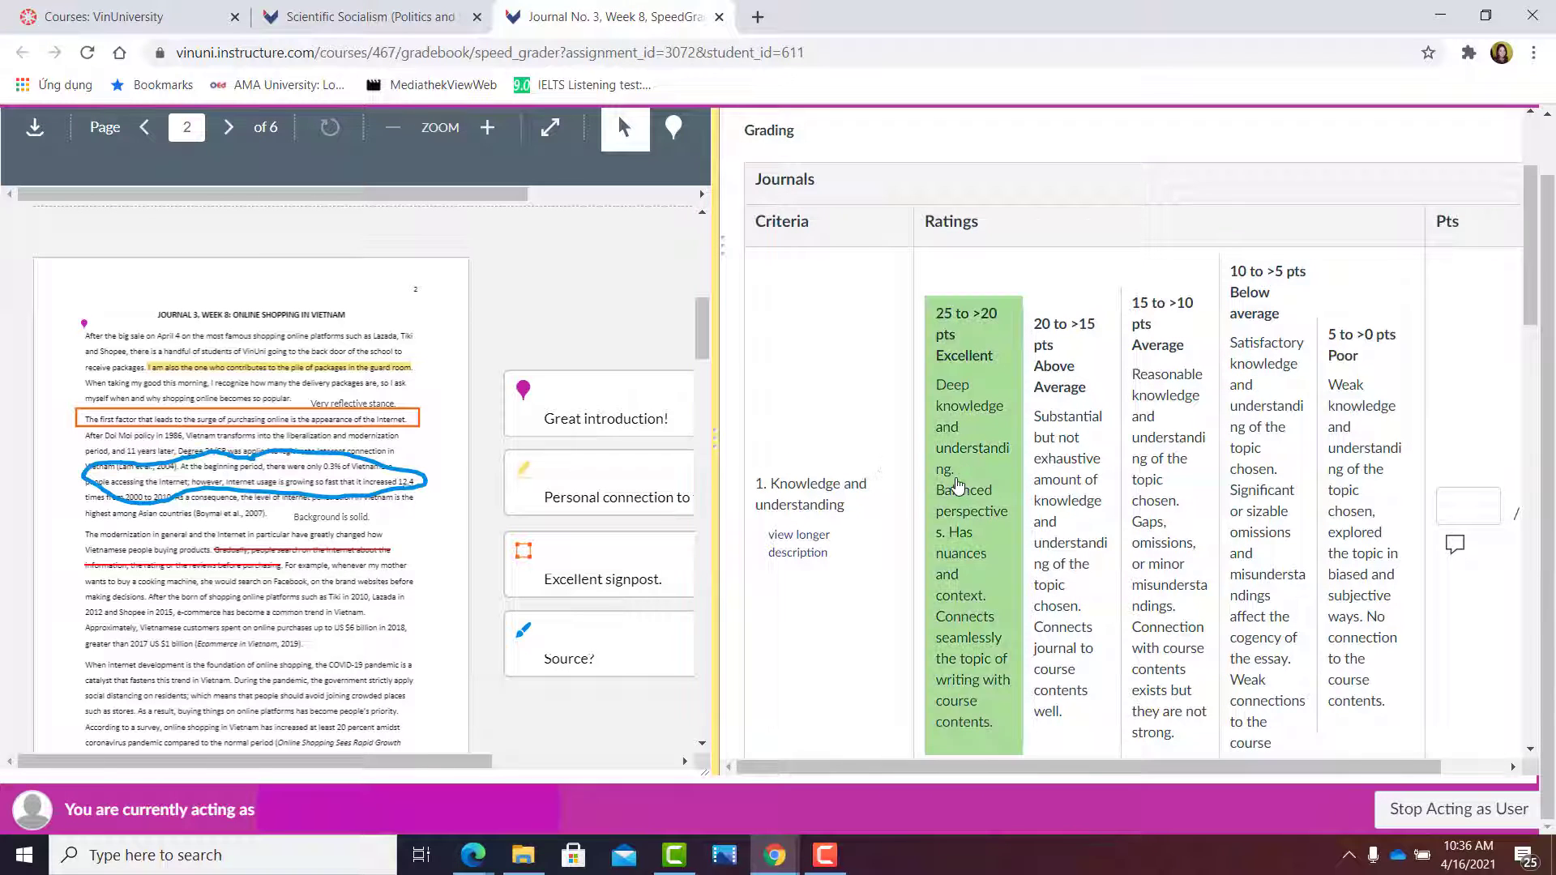
left_click(1056, 484)
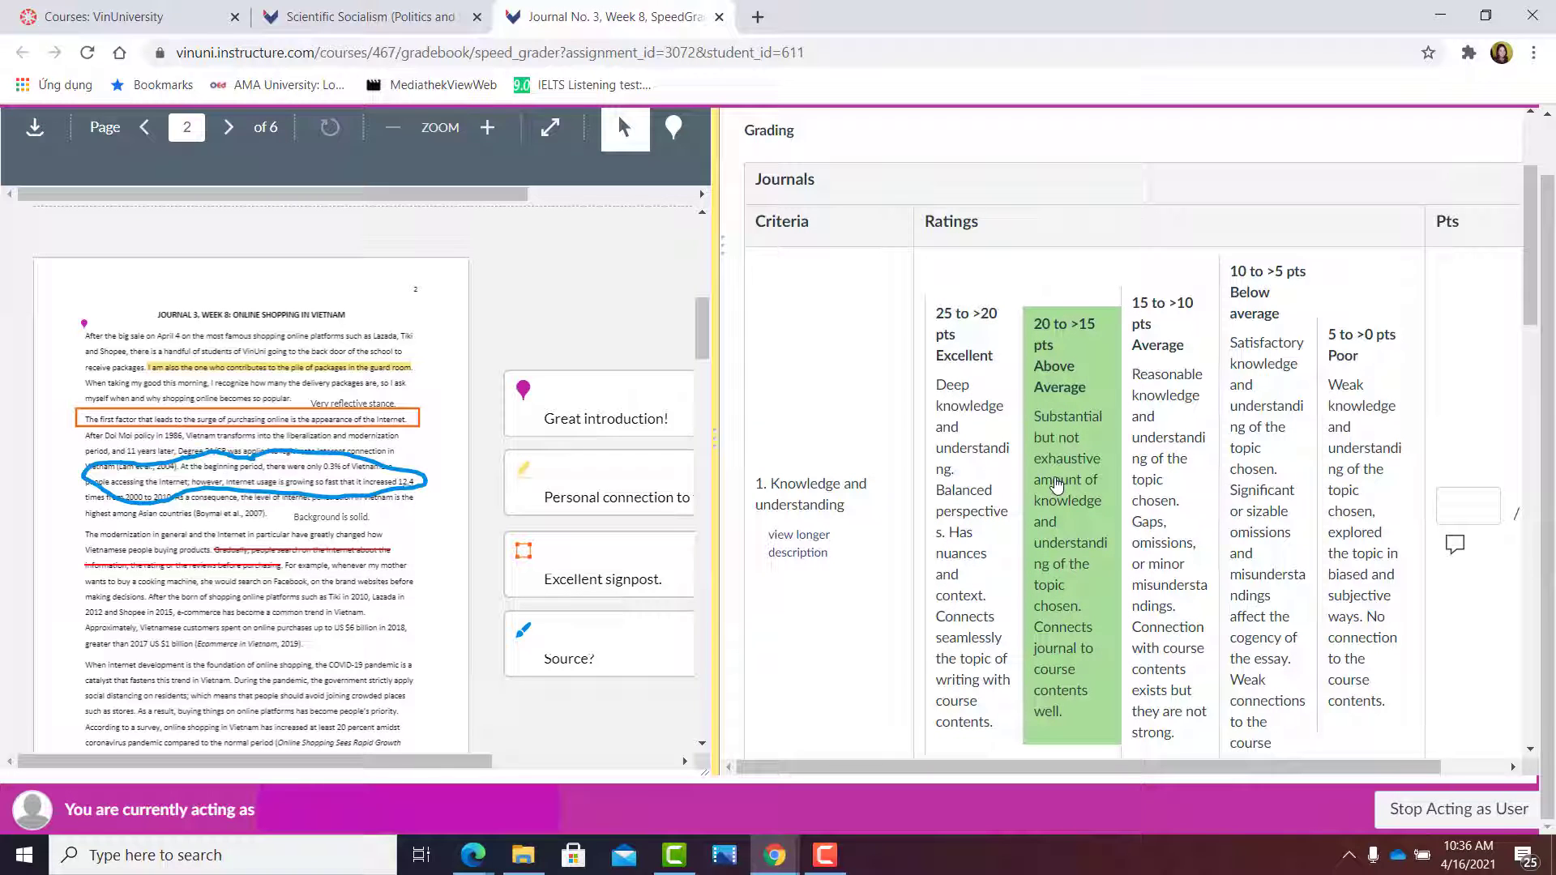
left_click(1155, 496)
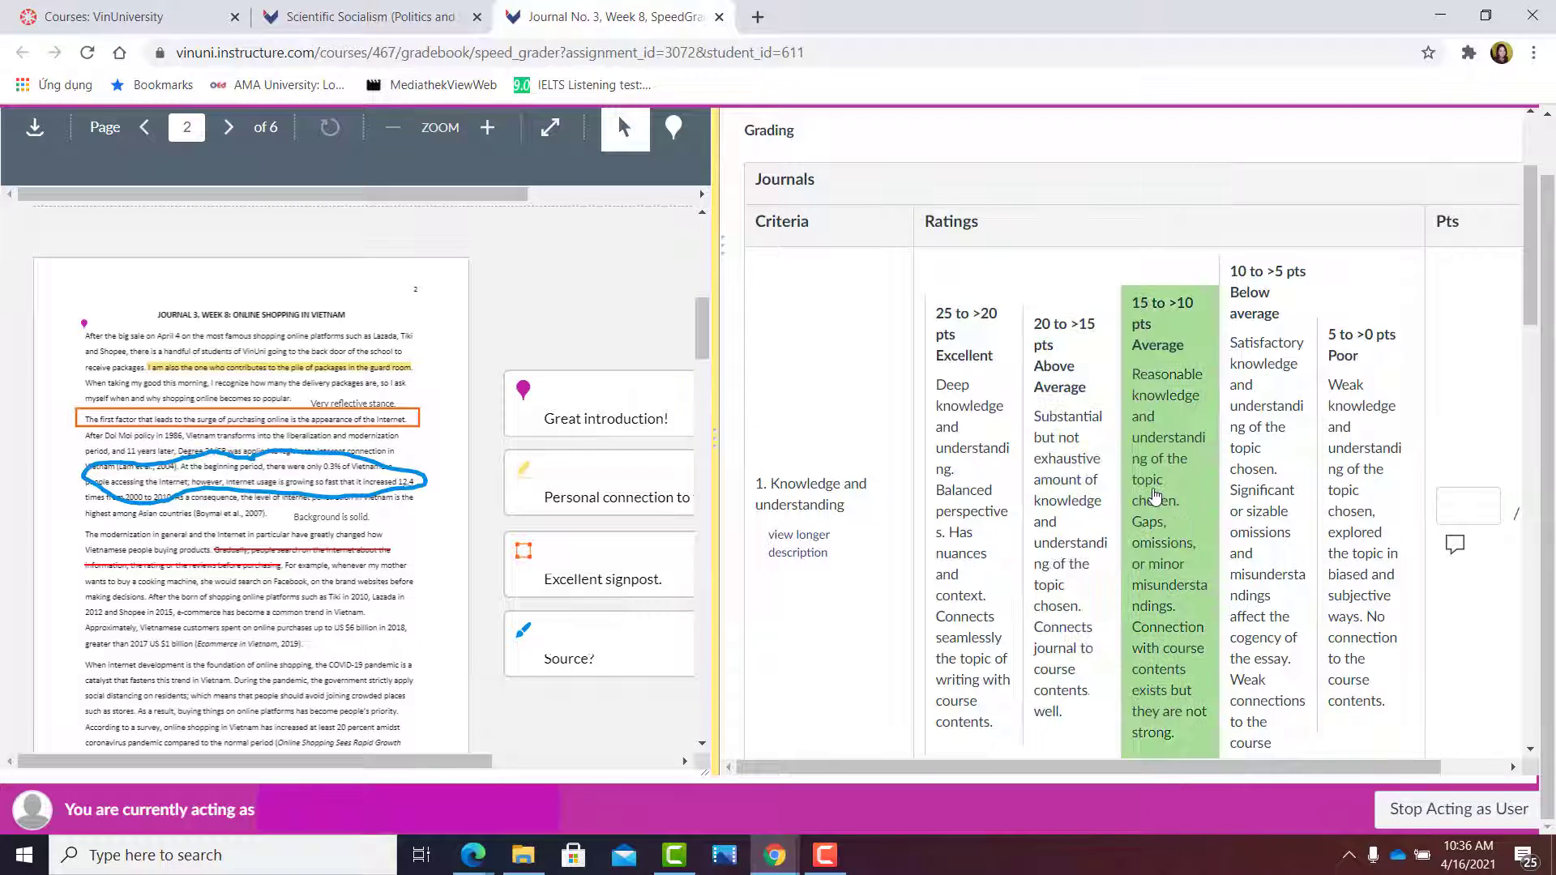
left_click(1266, 501)
left_click(1345, 491)
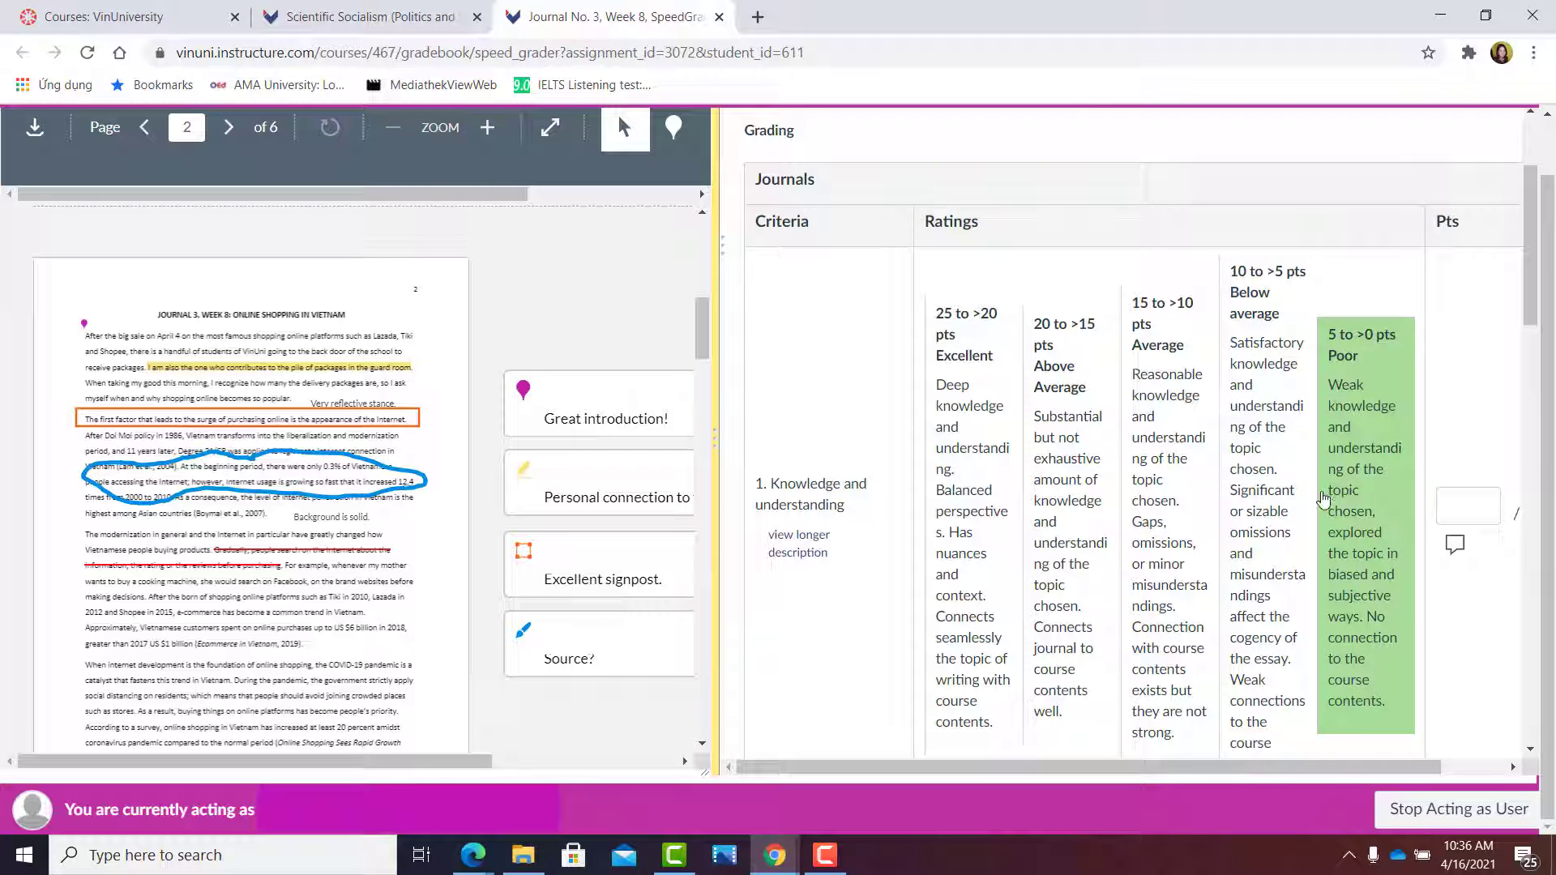
left_click(1139, 530)
left_click(1082, 523)
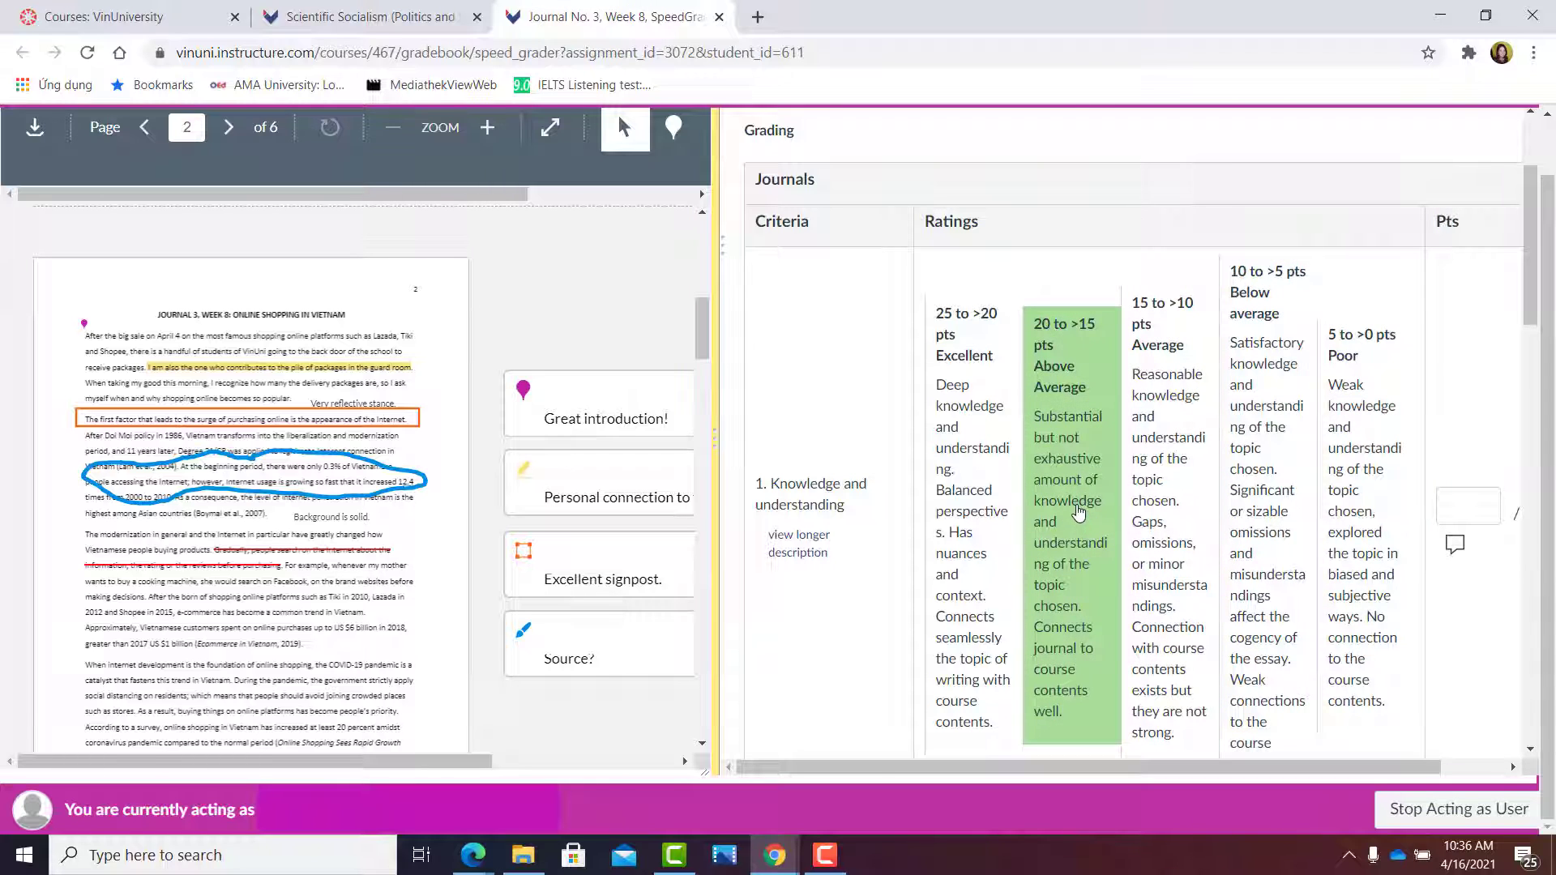
left_click(990, 521)
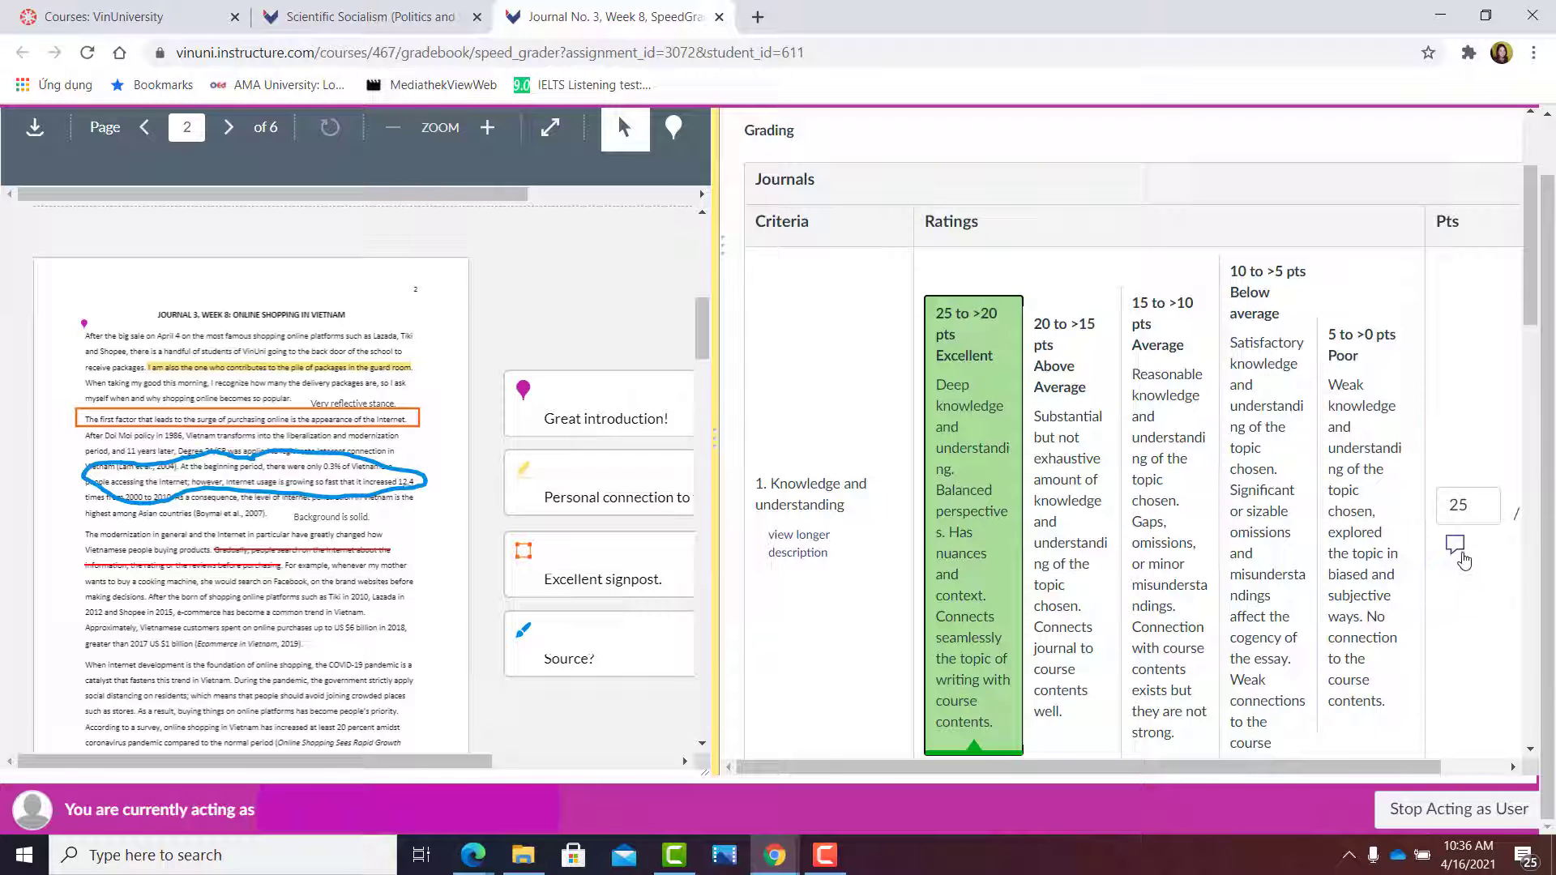
Comment 'Well done!' on the Knowledge and understanding criterion.
left_click(1463, 559)
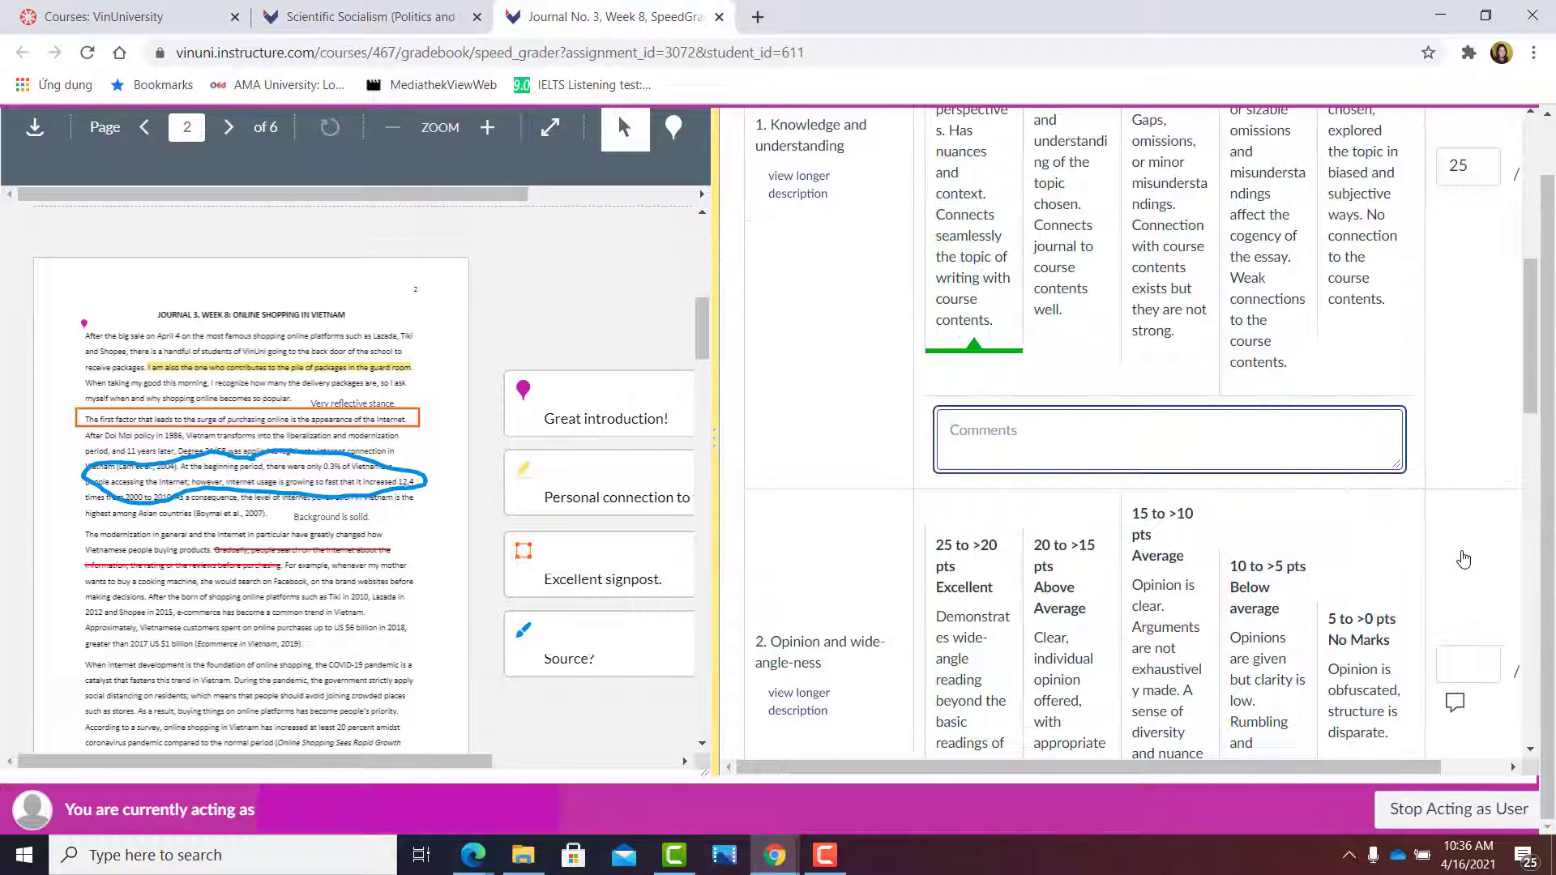
type("Wee")
key("BackSpace")
key("BackSpace")
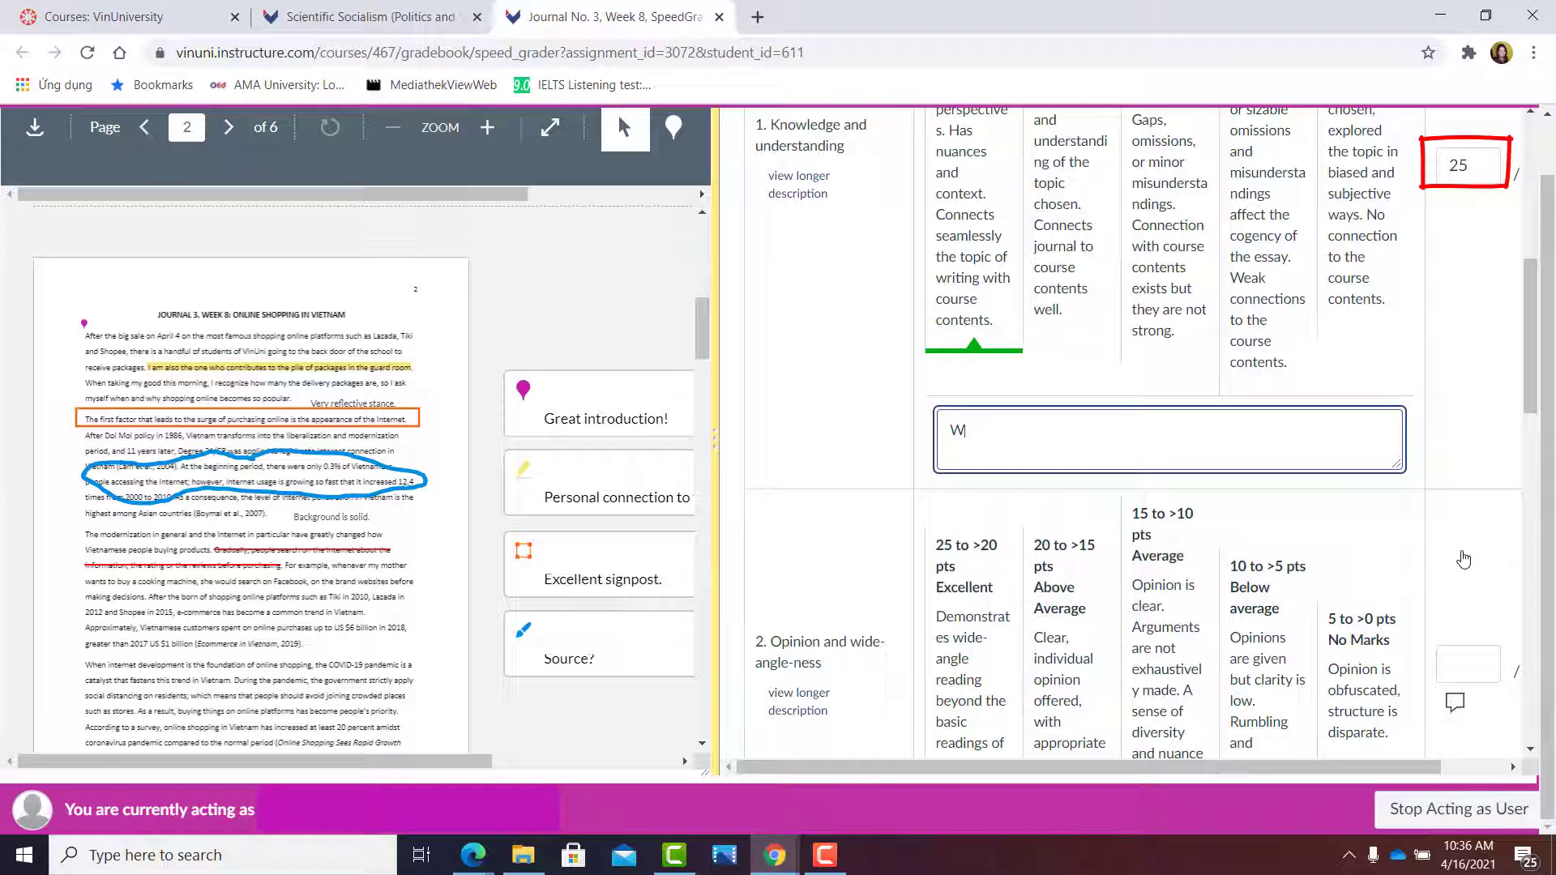
type("ell done!")
scroll(1485, 545, "down", 5)
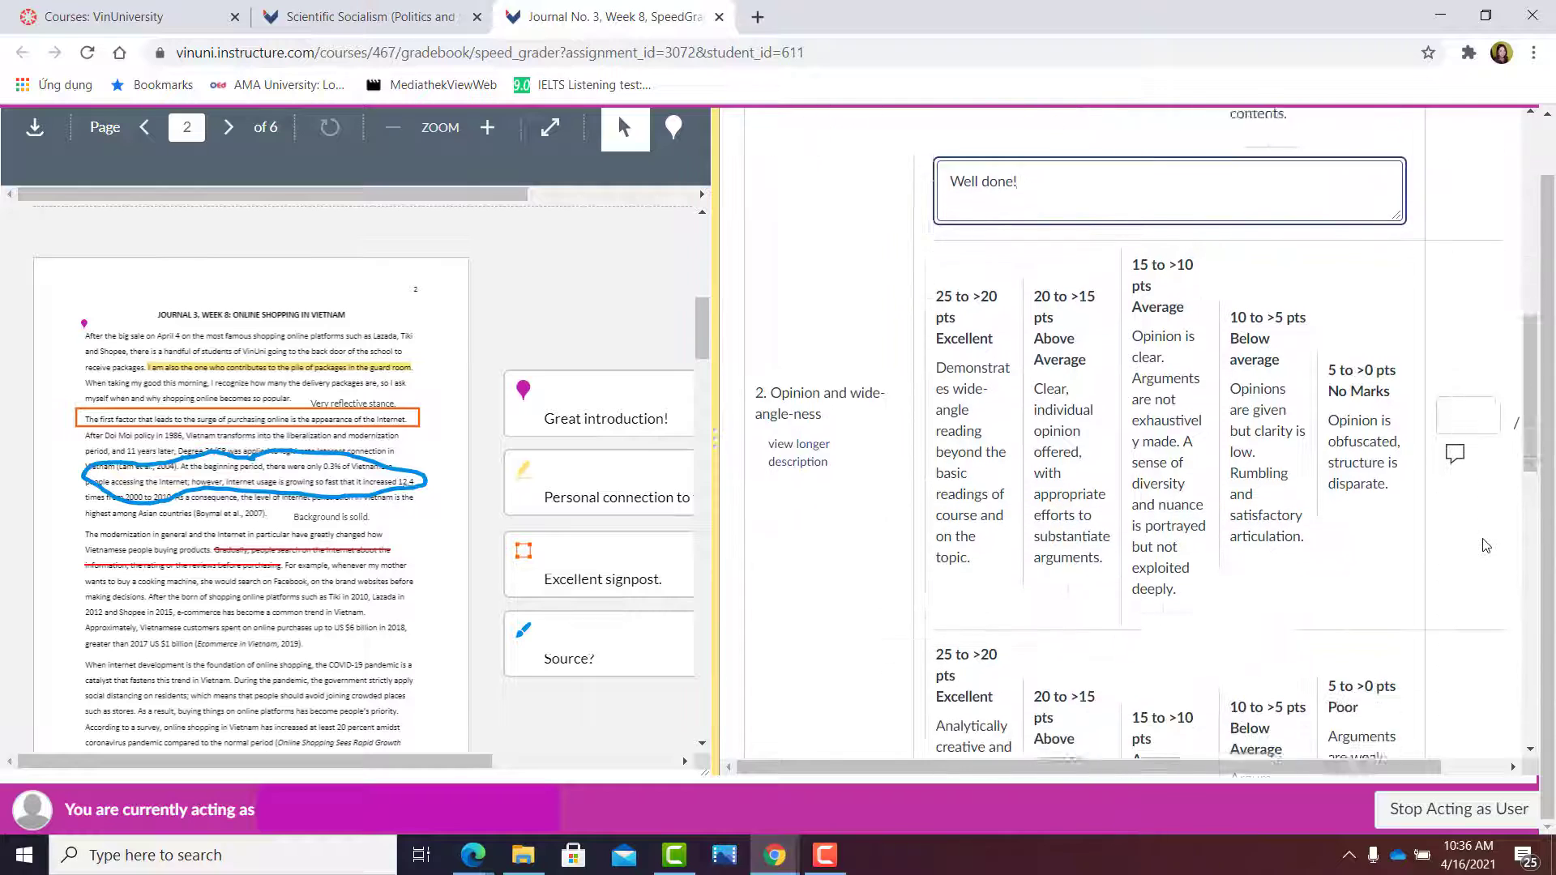
scroll(922, 441, "up", 1)
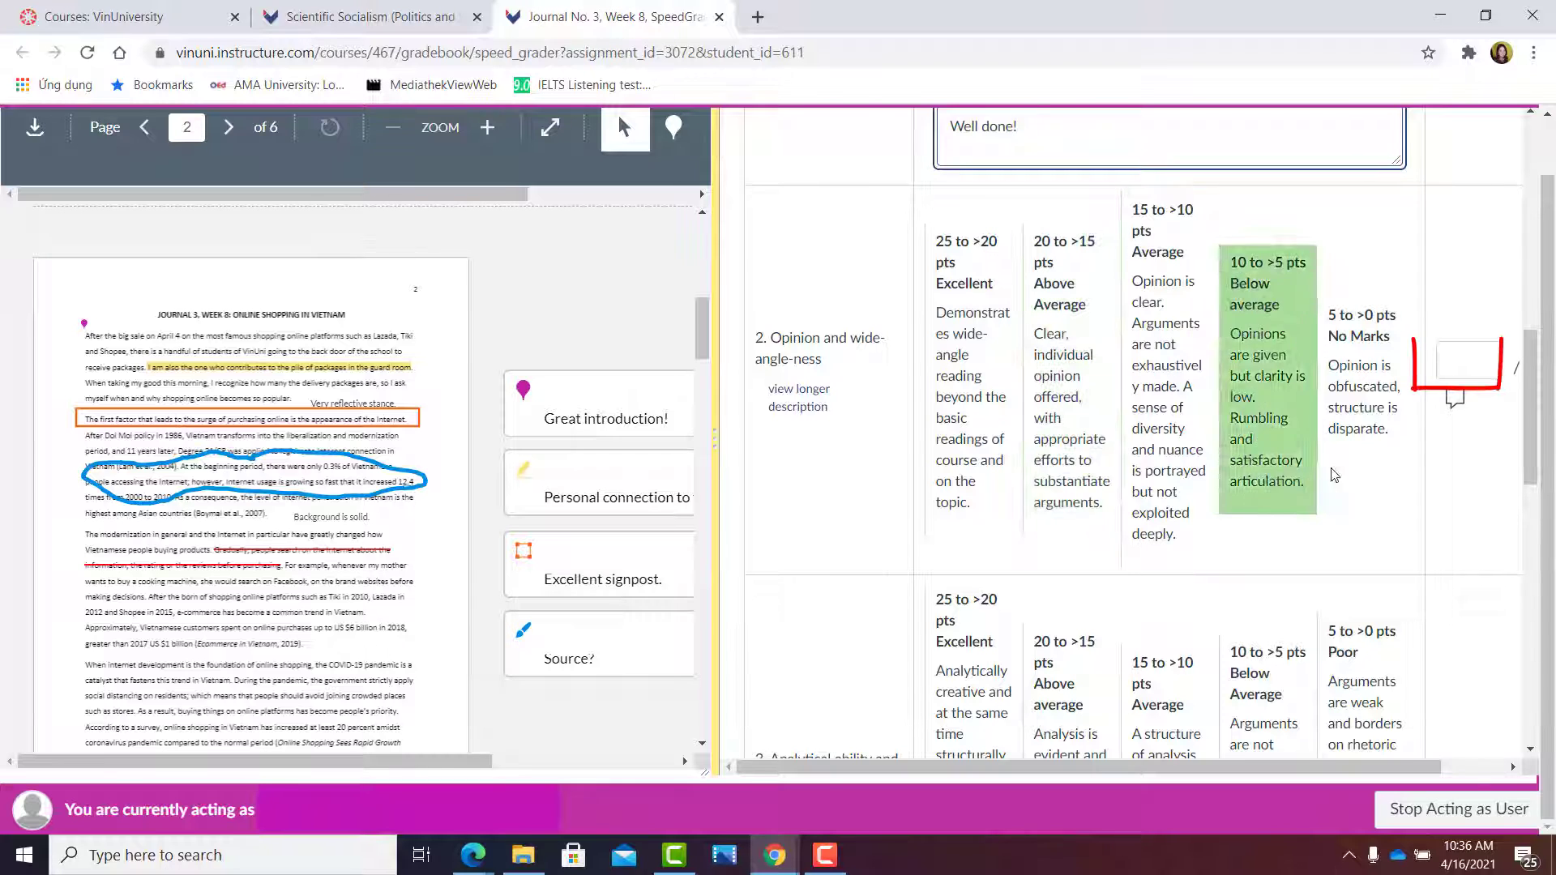
Score Opinion and wide-angle-ness 18 points with the comment 'SOlid arguments and examples'.
left_click(1489, 358)
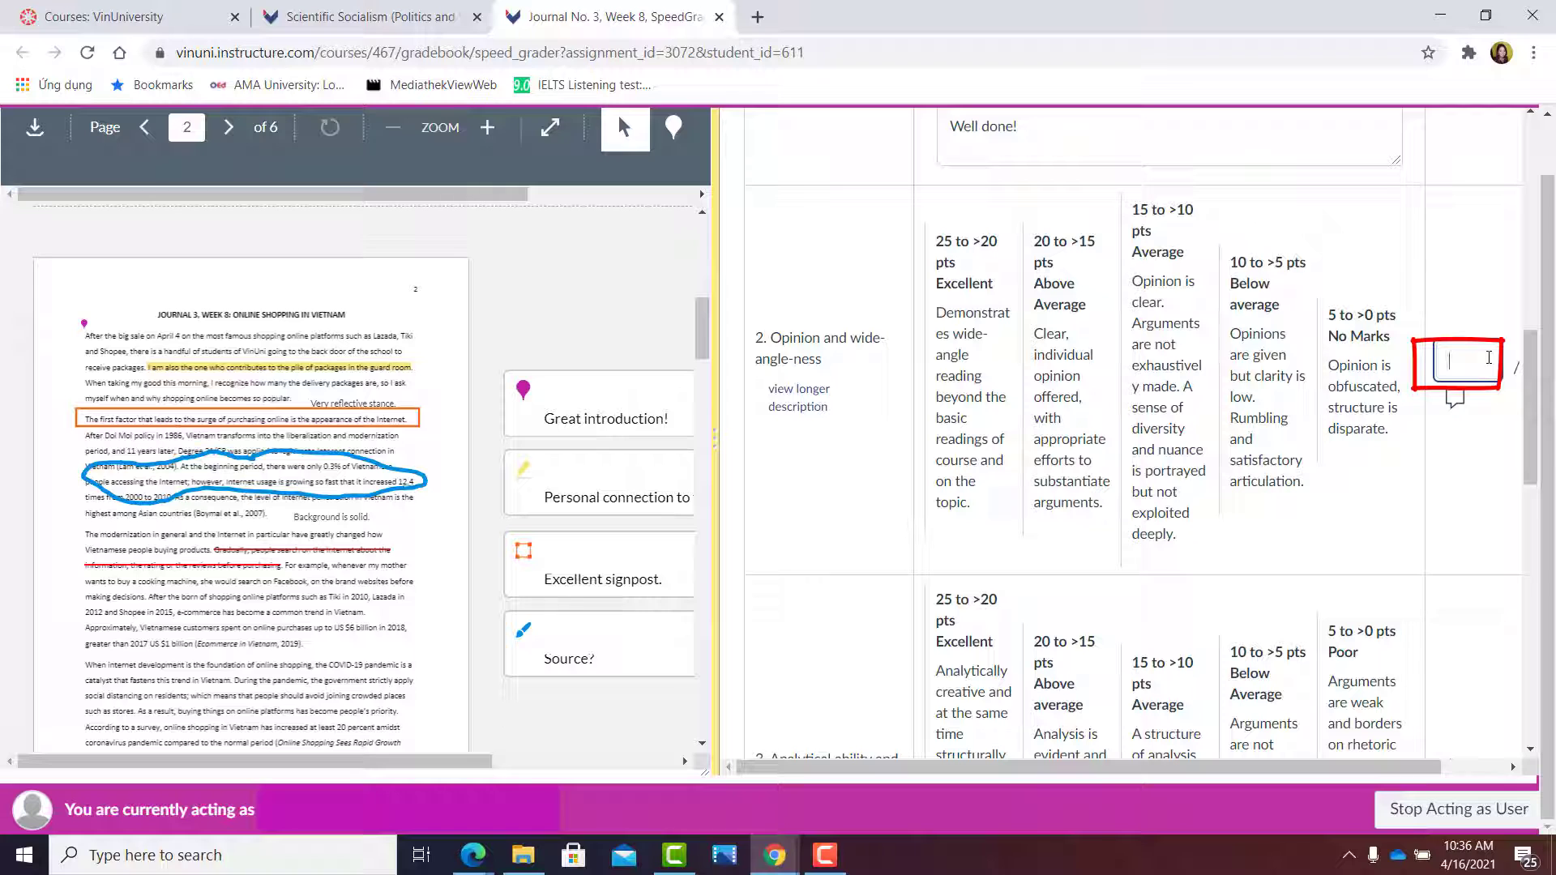
type("18")
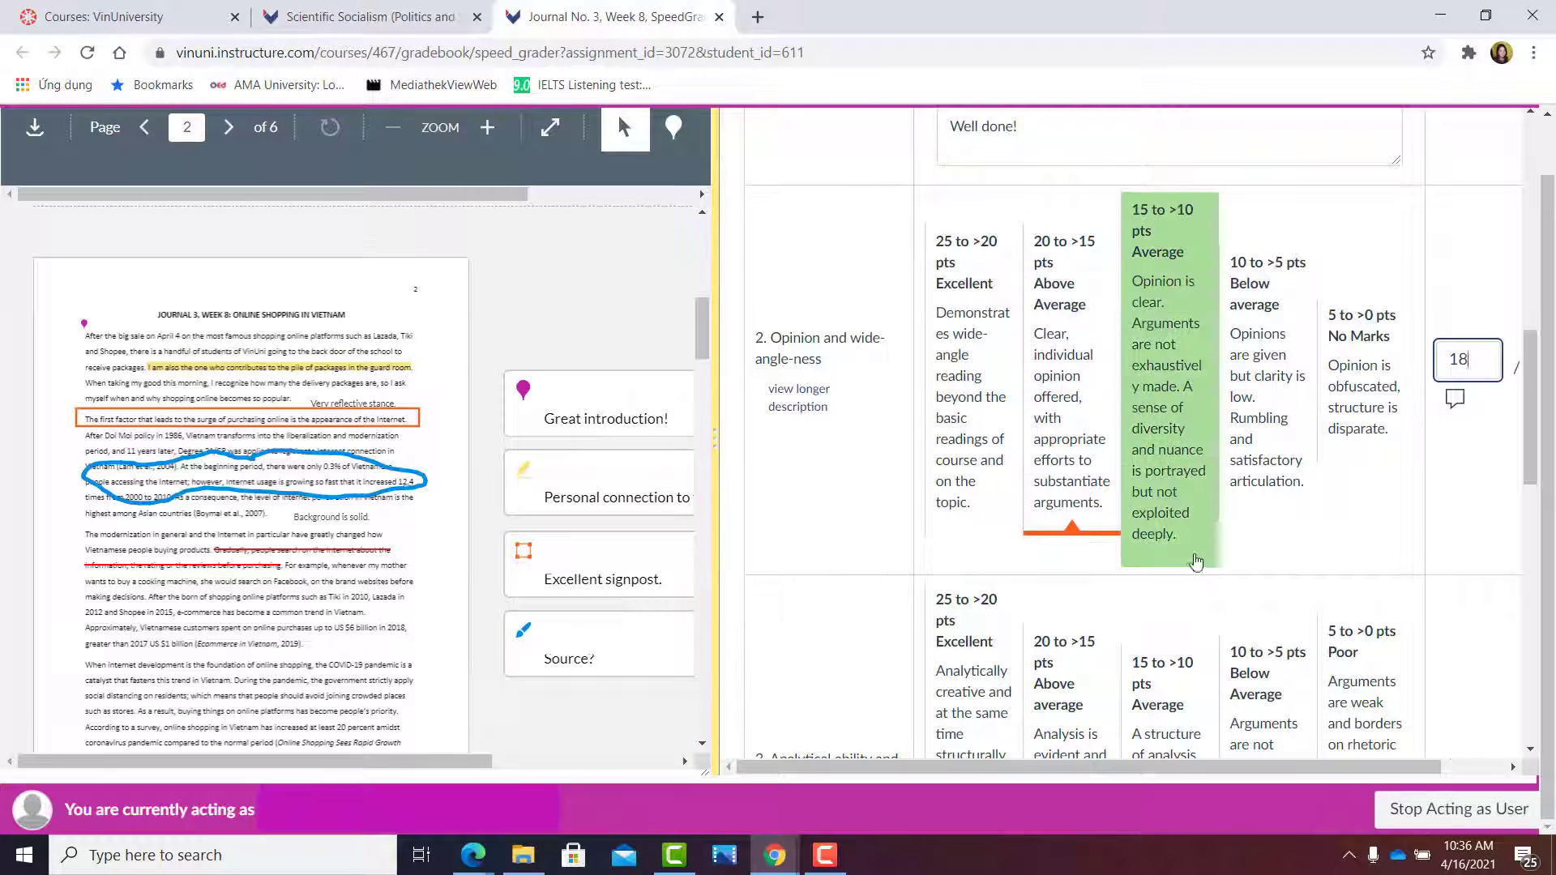
left_click(1456, 399)
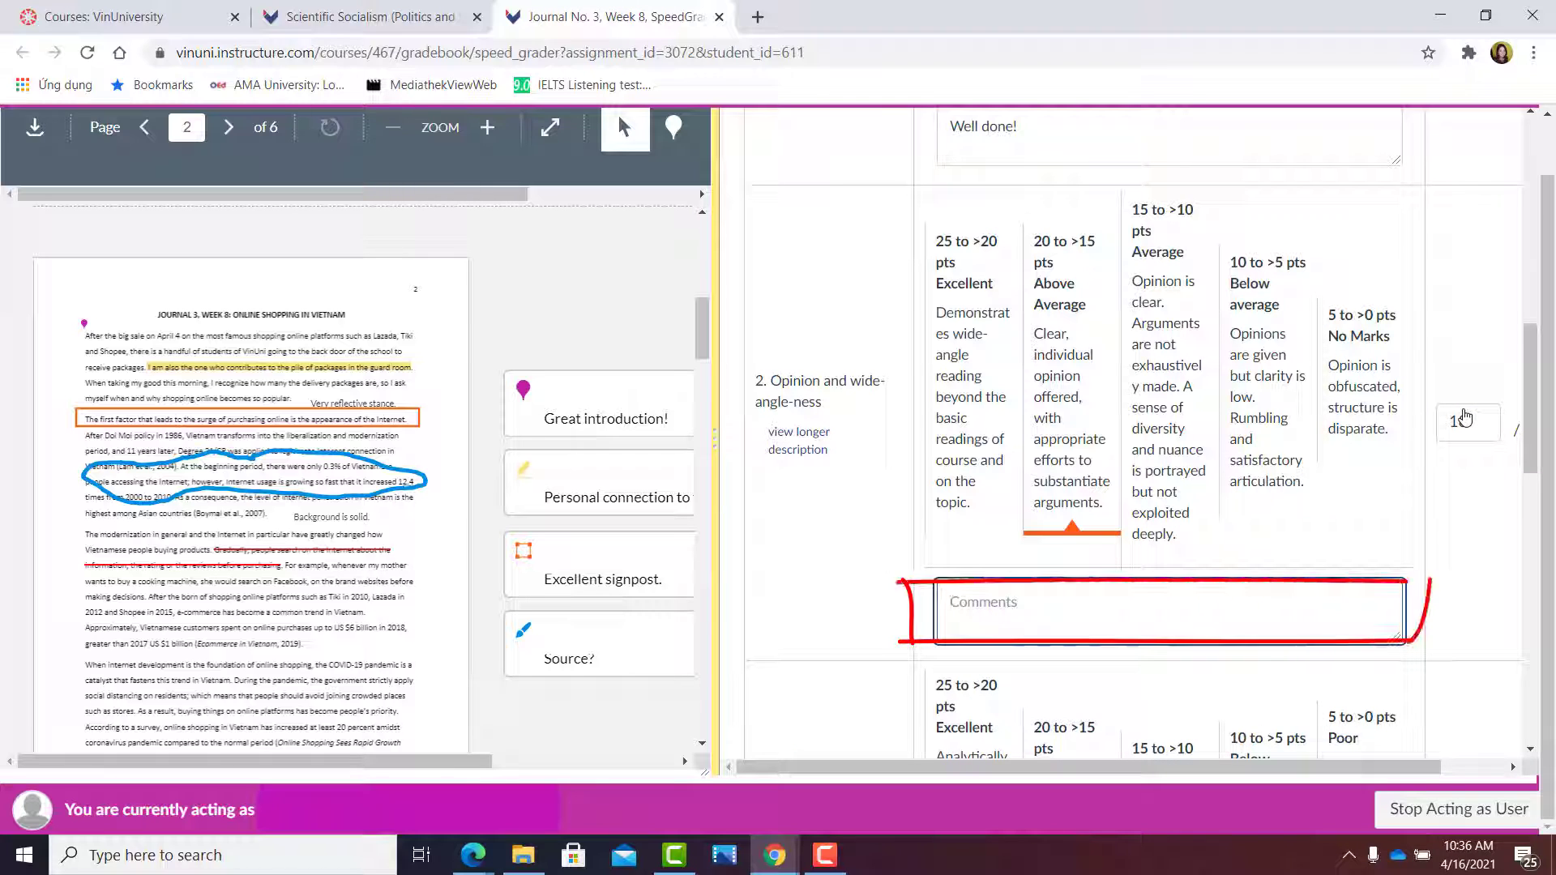
type("SOlid arguments and")
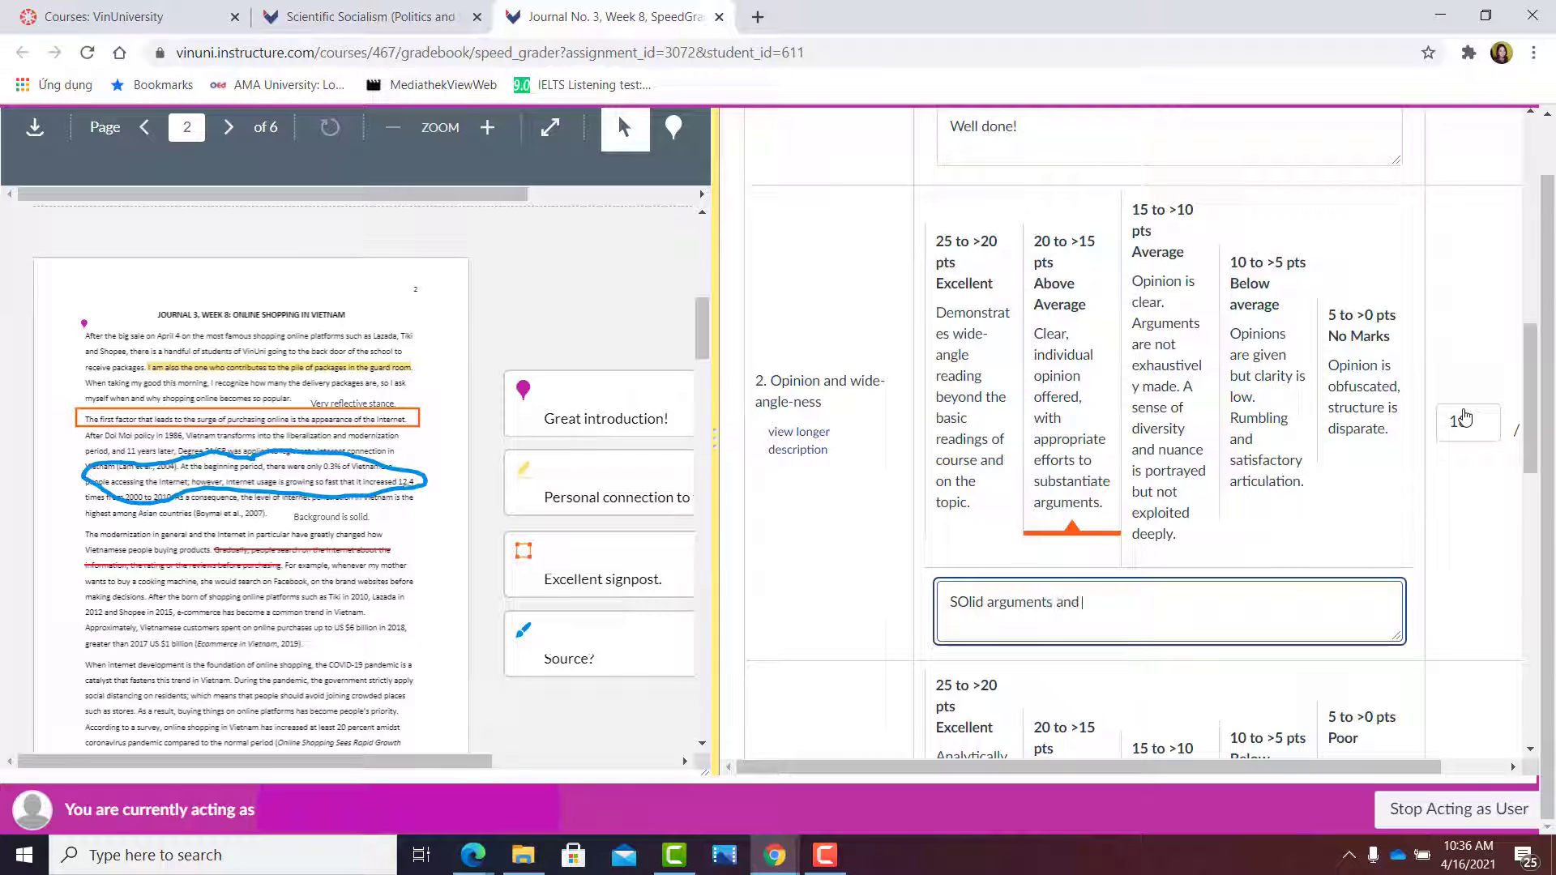
type(" examples")
Rate Analytical ability Above average (20 points) and score Language 16 points.
scroll(1464, 417, "down", 7)
scroll(1332, 663, "up", 3)
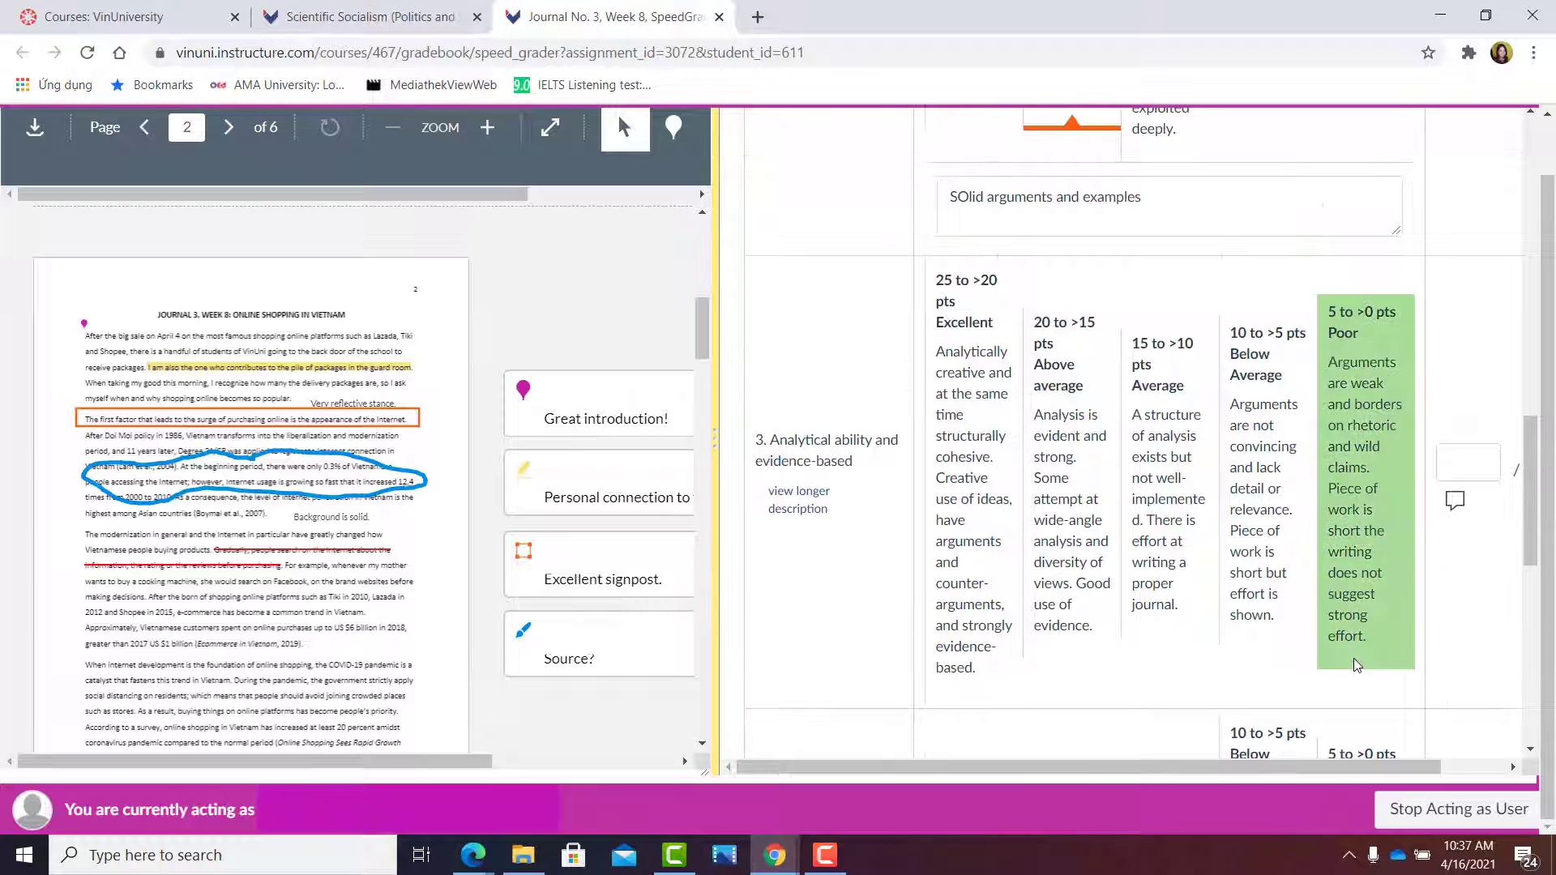
left_click(1070, 616)
scroll(1378, 623, "down", 5)
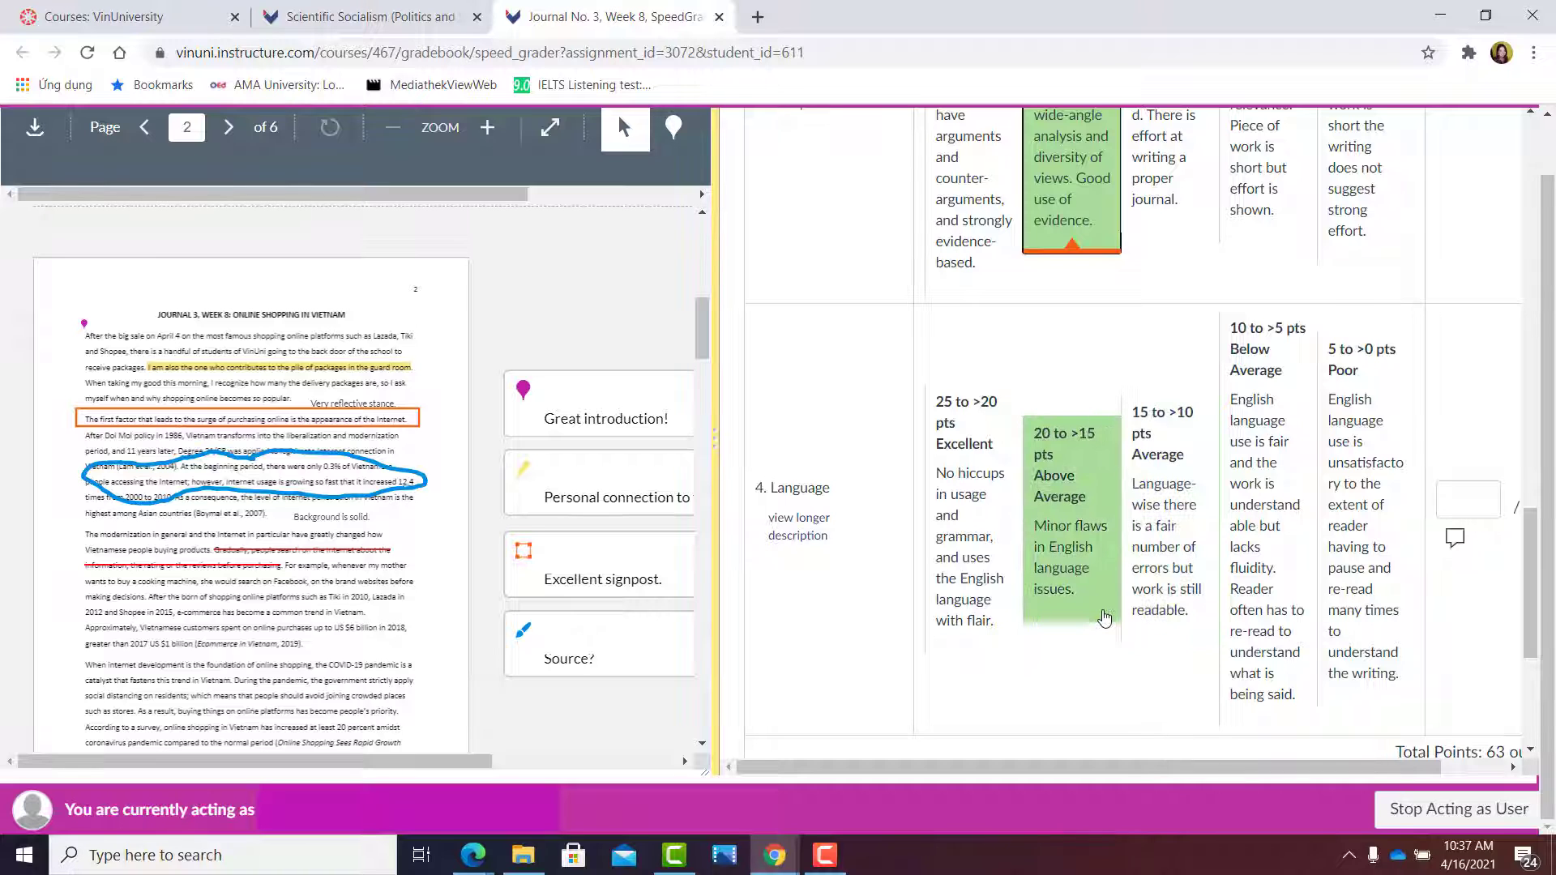
left_click(1482, 504)
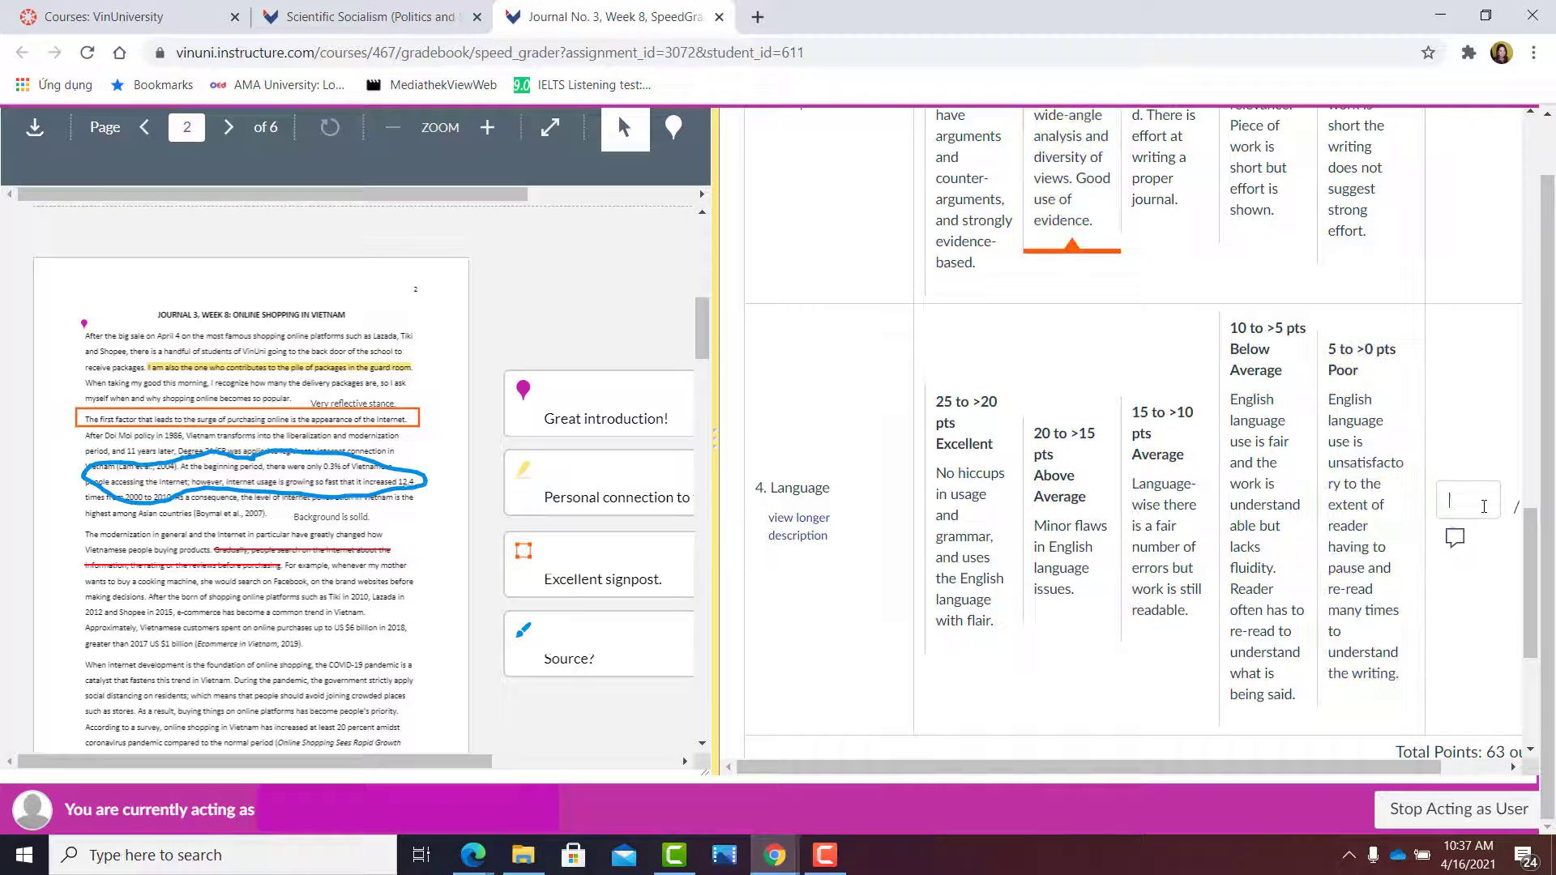
type("16")
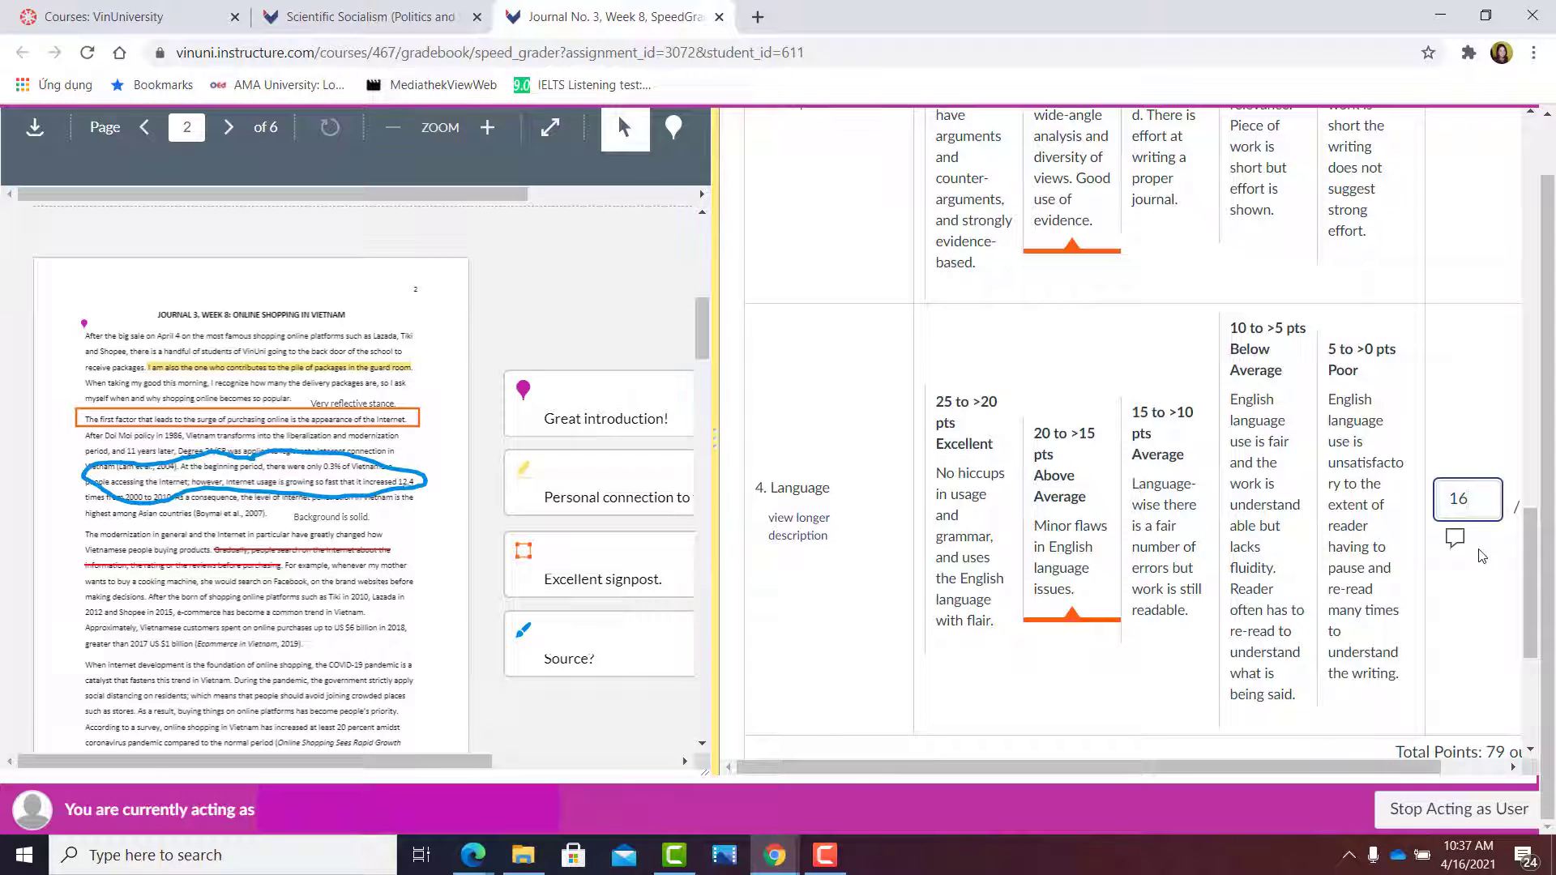
Begin a 'Proo' comment on Language and start an overall assignment comment.
left_click(1456, 538)
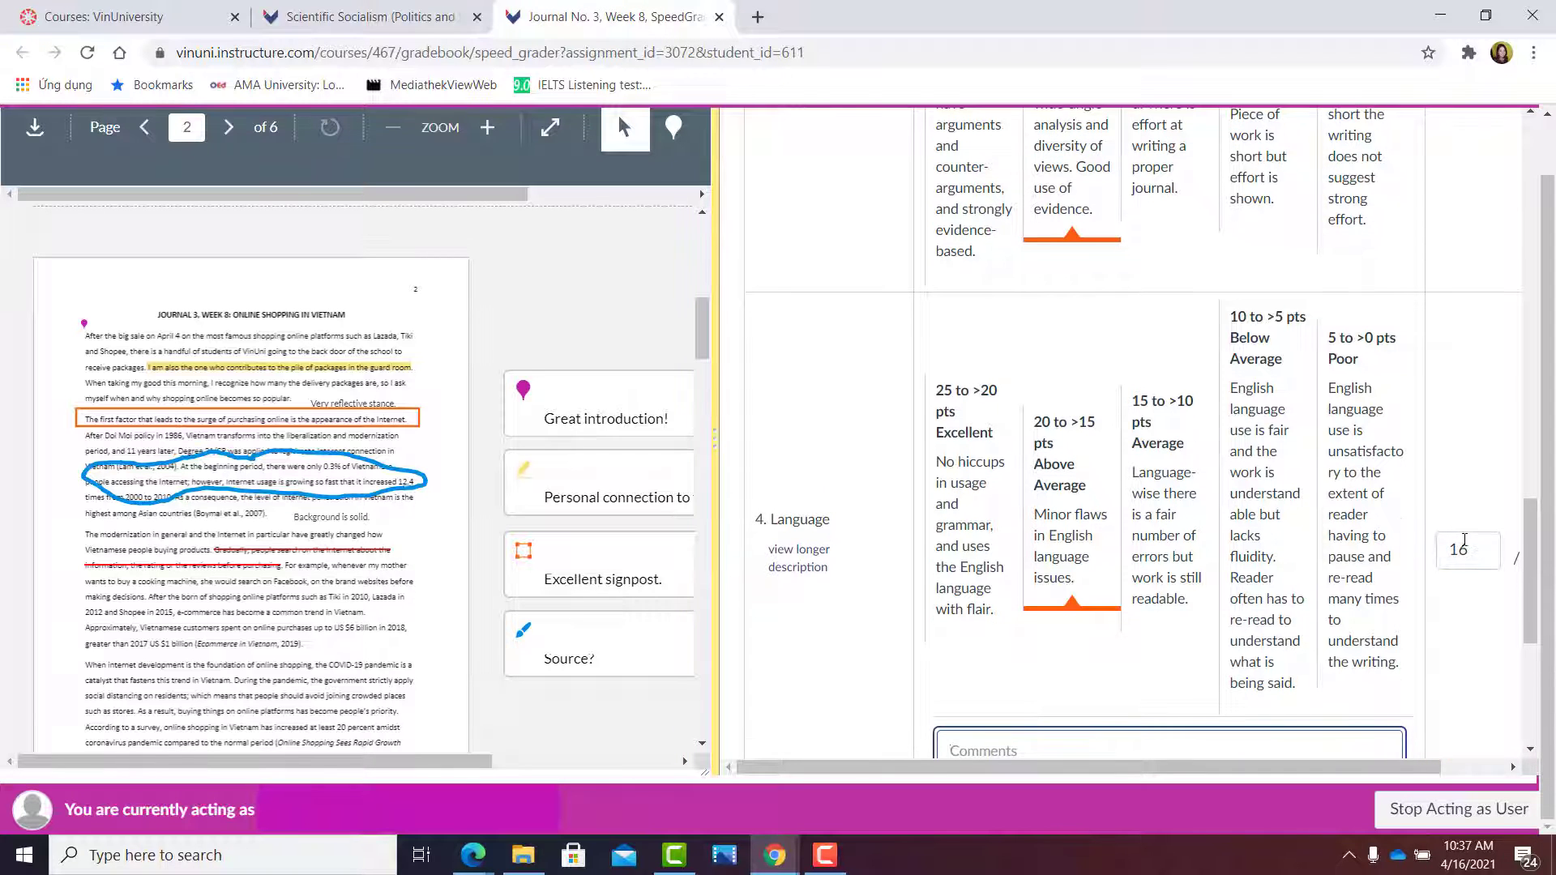
scroll(1456, 582, "down", 4)
type("Proofread your work")
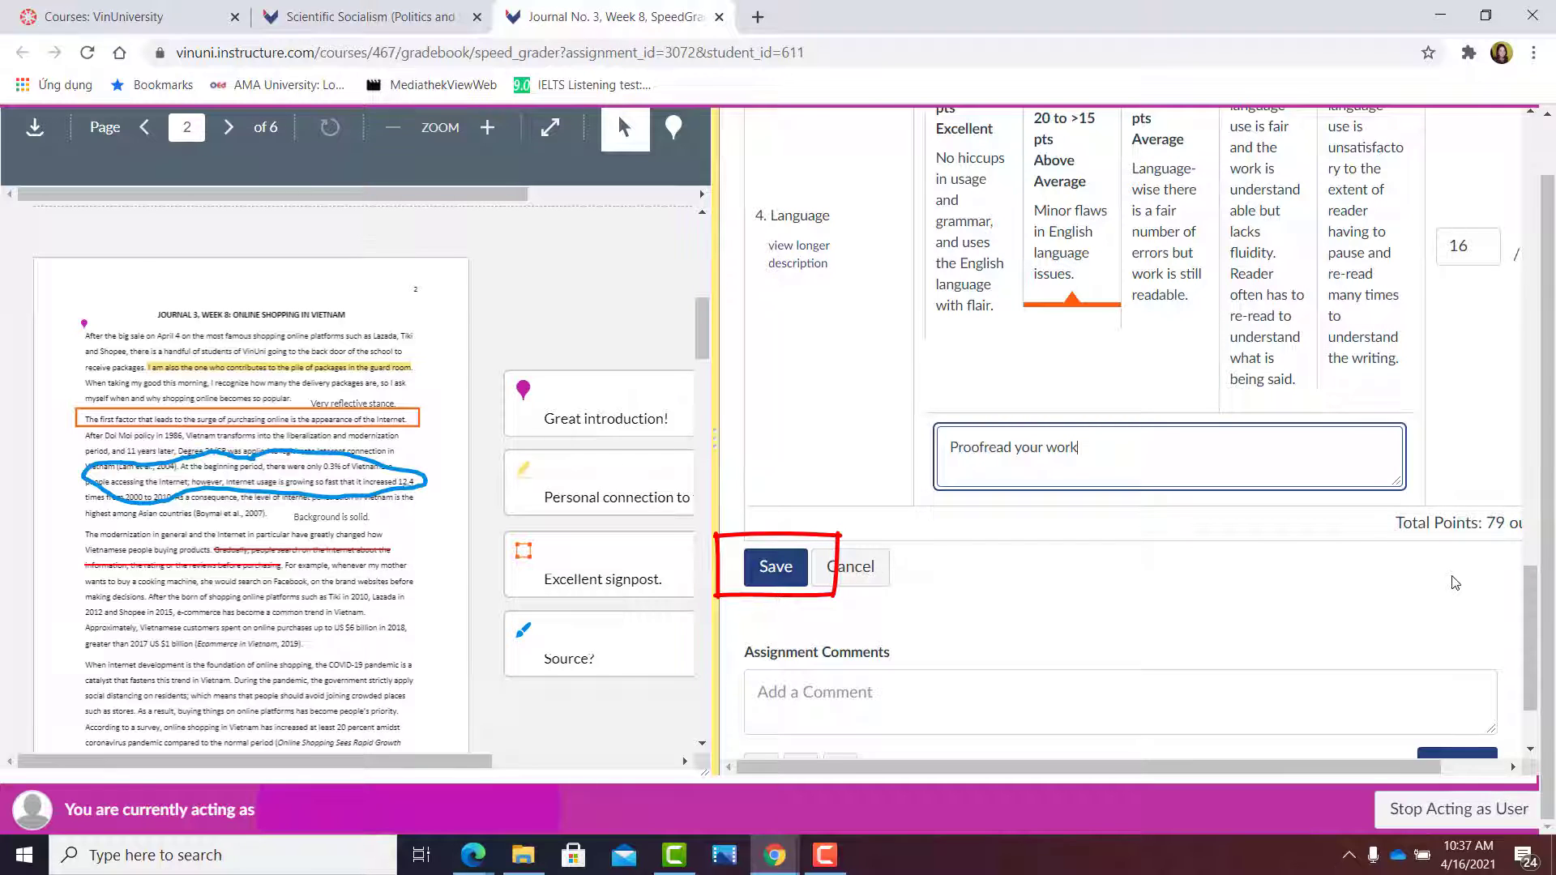
scroll(1440, 590, "down", 2)
left_click(1215, 568)
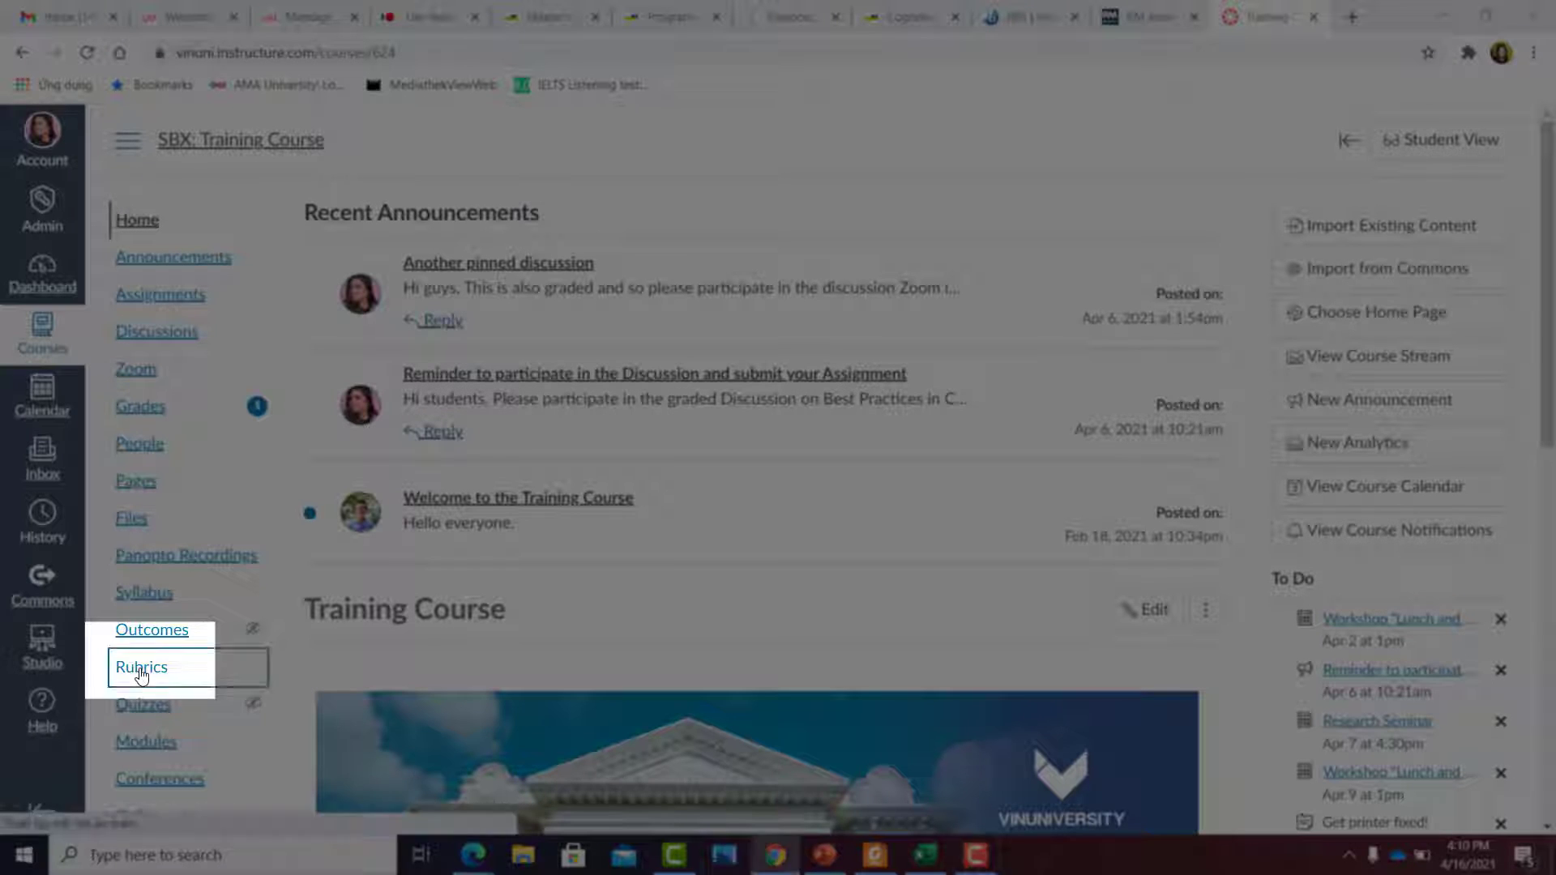
Create a new course rubric titled 'Group Presentation'.
left_click(141, 669)
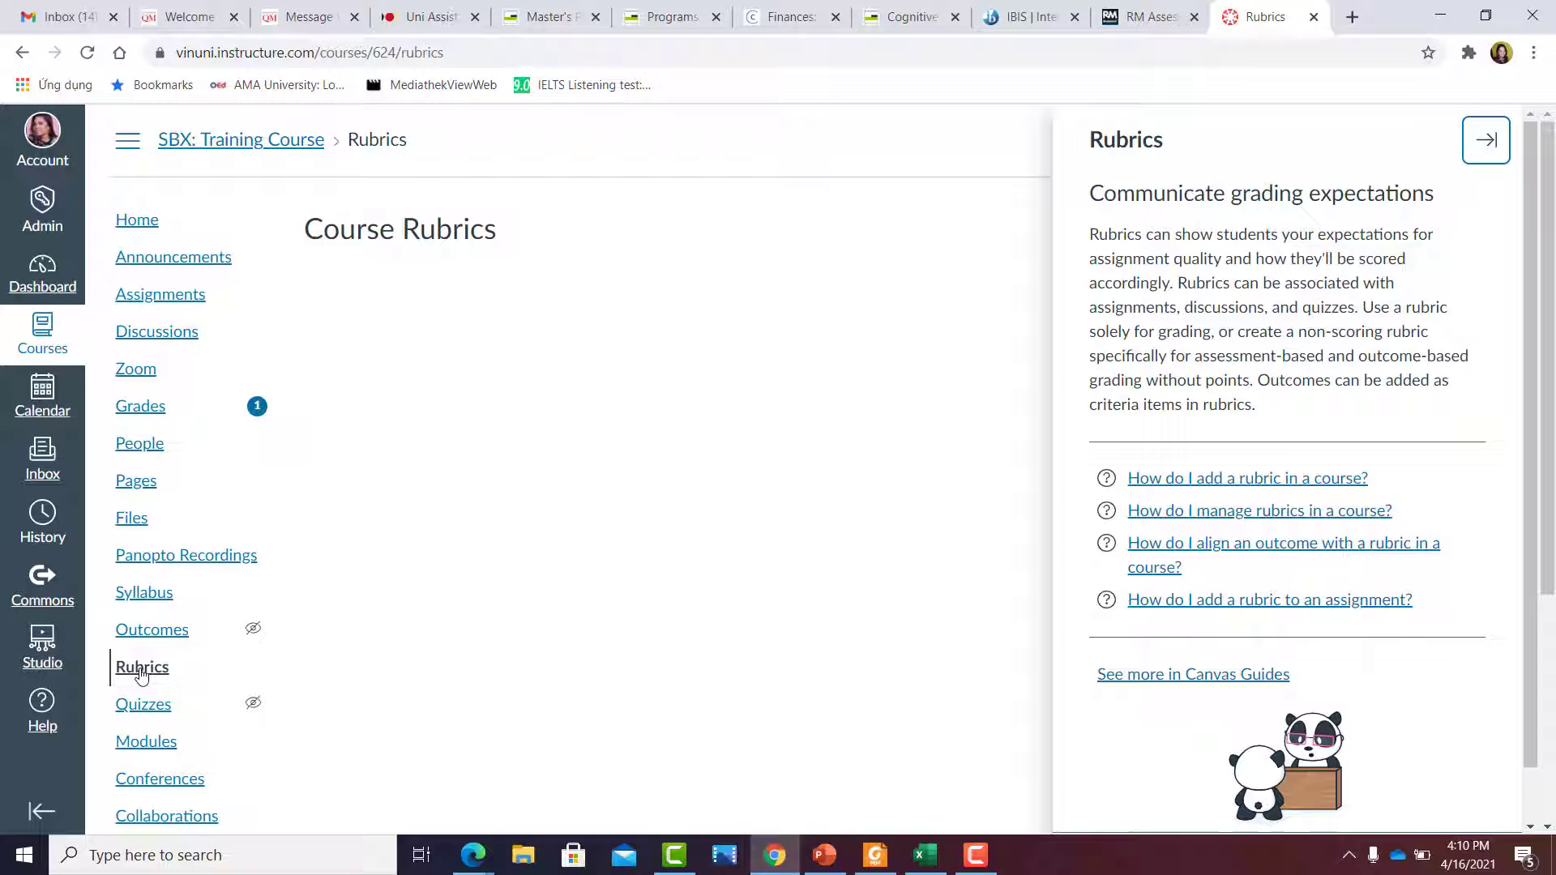
left_click(1486, 139)
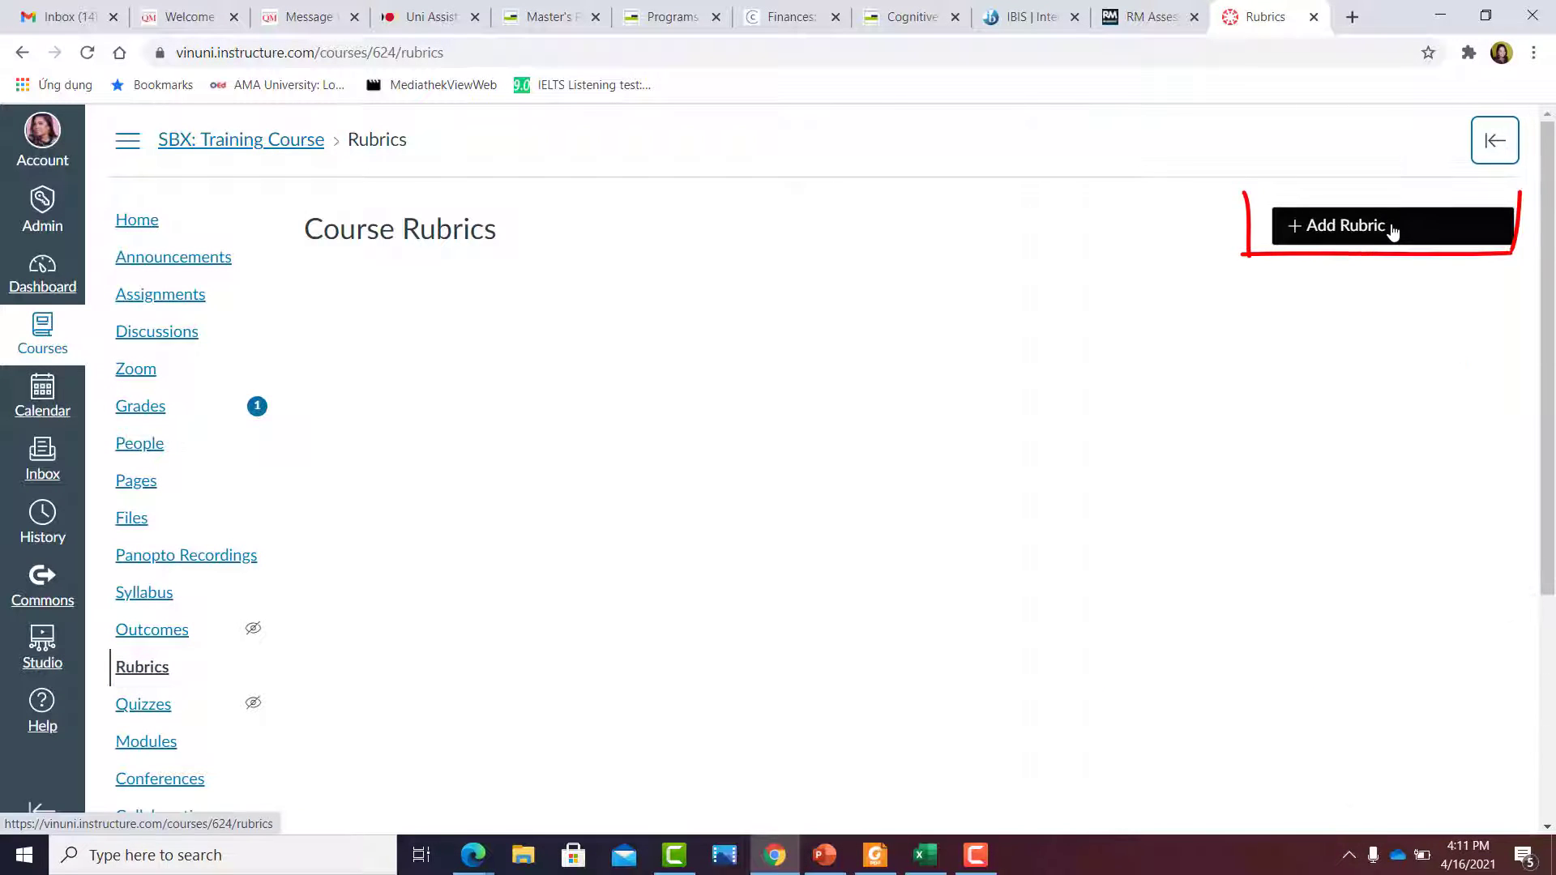
left_click(1392, 230)
type("Group Presentation Rubric")
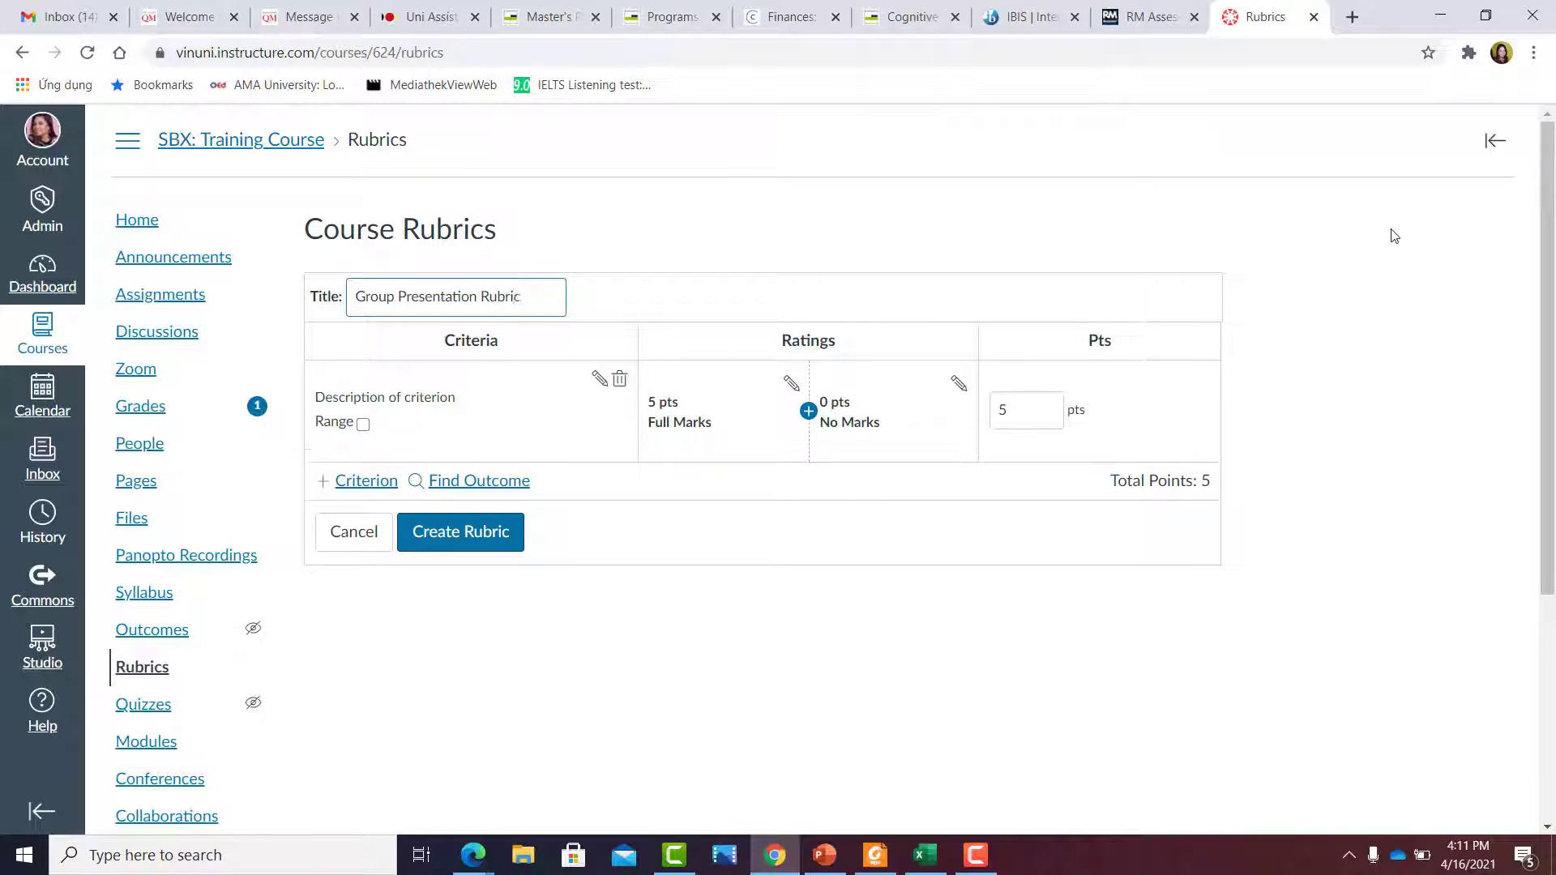
Rename the first criterion Cohesion, describing how the student report/presentations connect with each other.
left_click(600, 378)
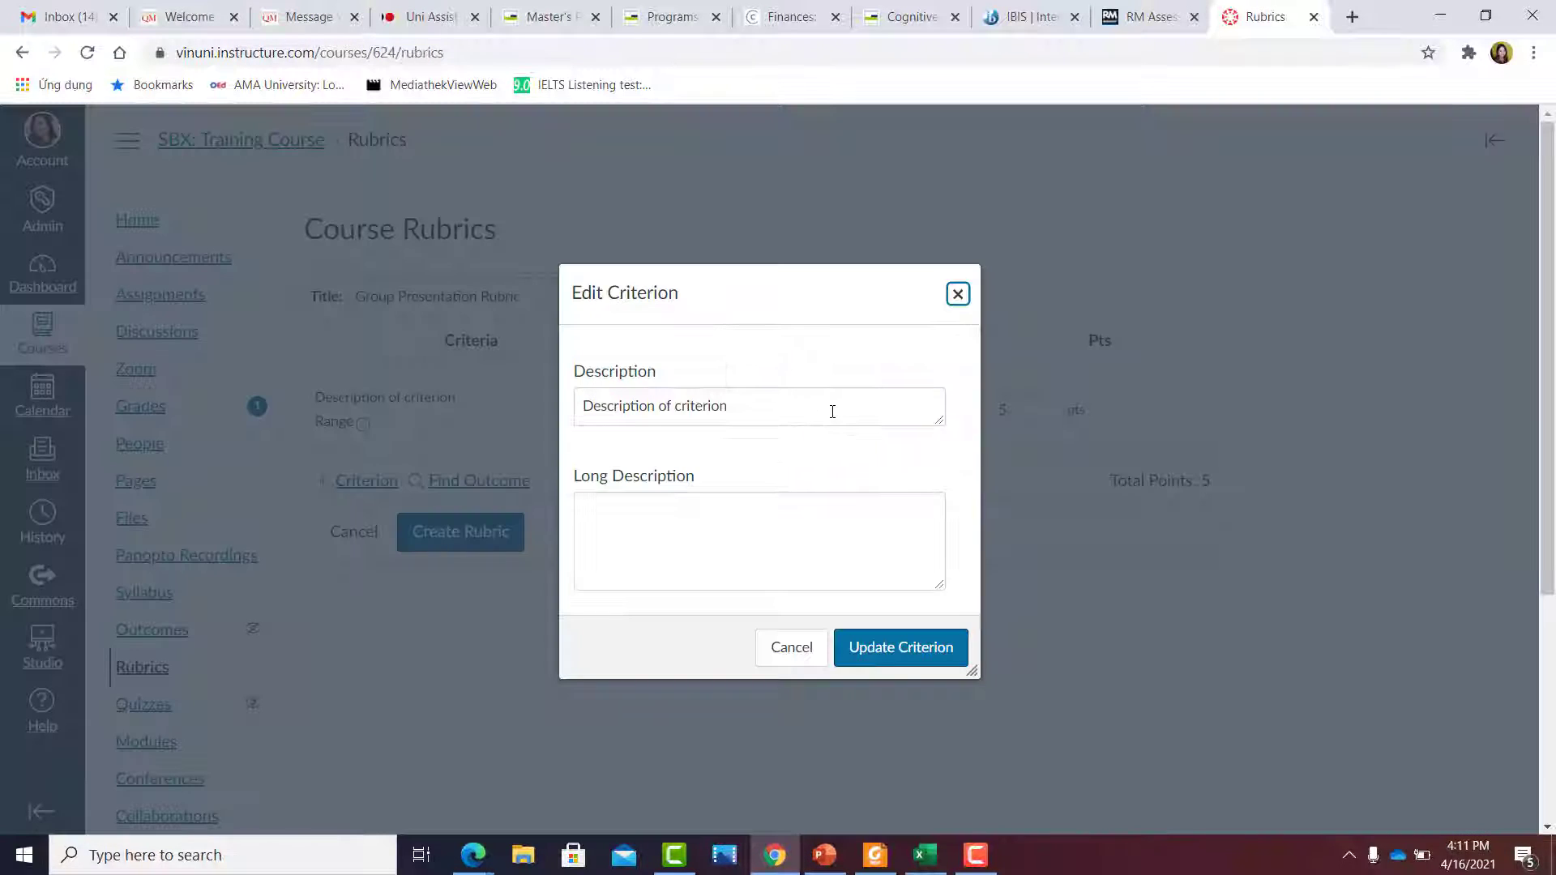
left_click_drag(833, 410, 480, 387)
type("Cohesion")
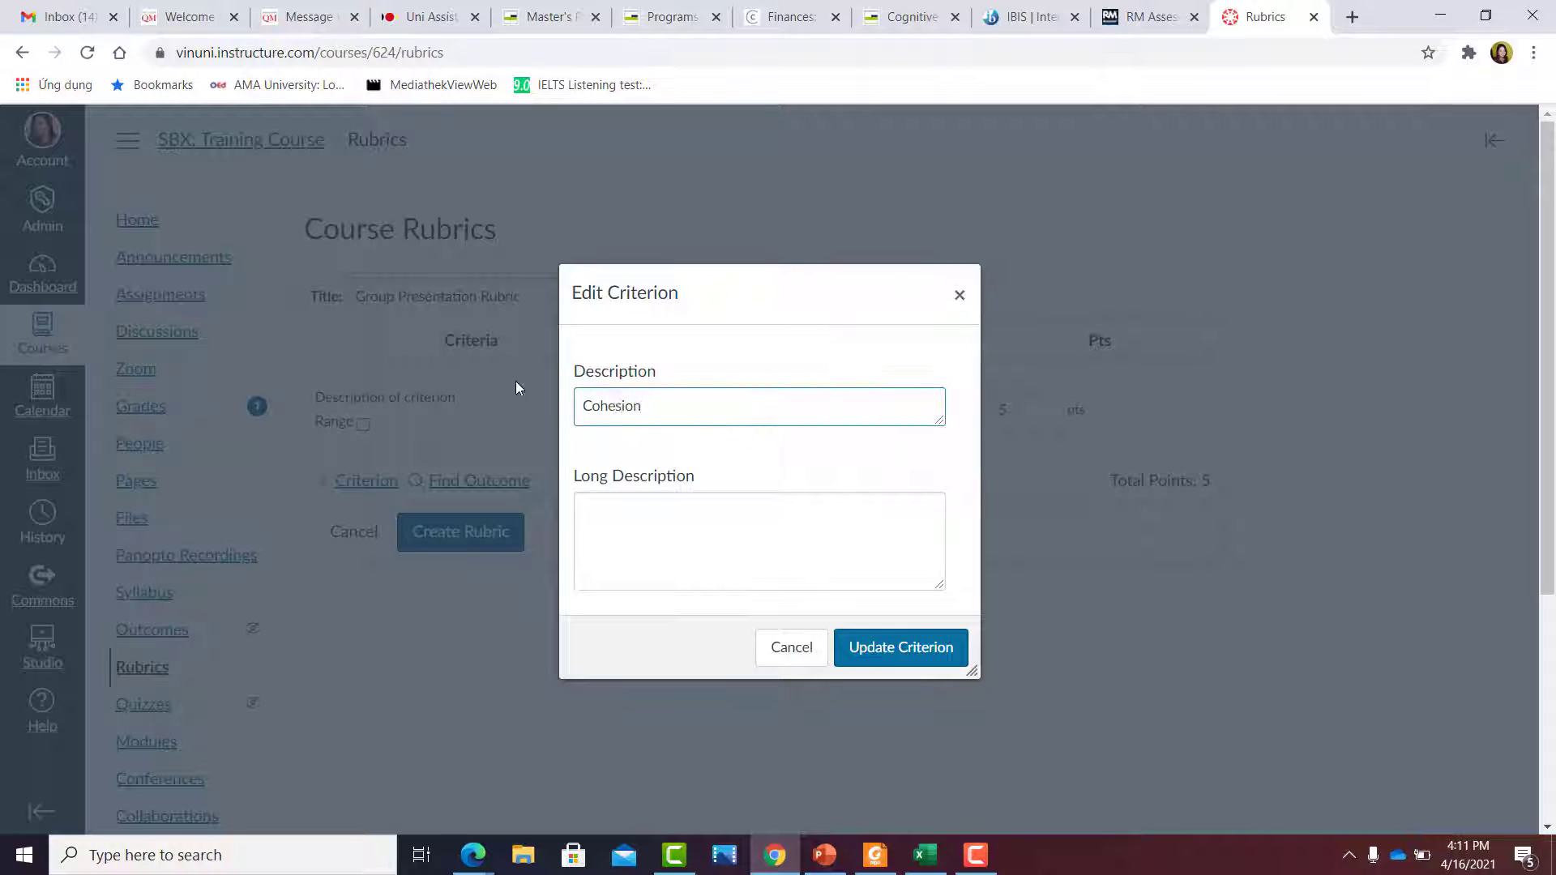
left_click(647, 535)
type("How the individual report/presentations")
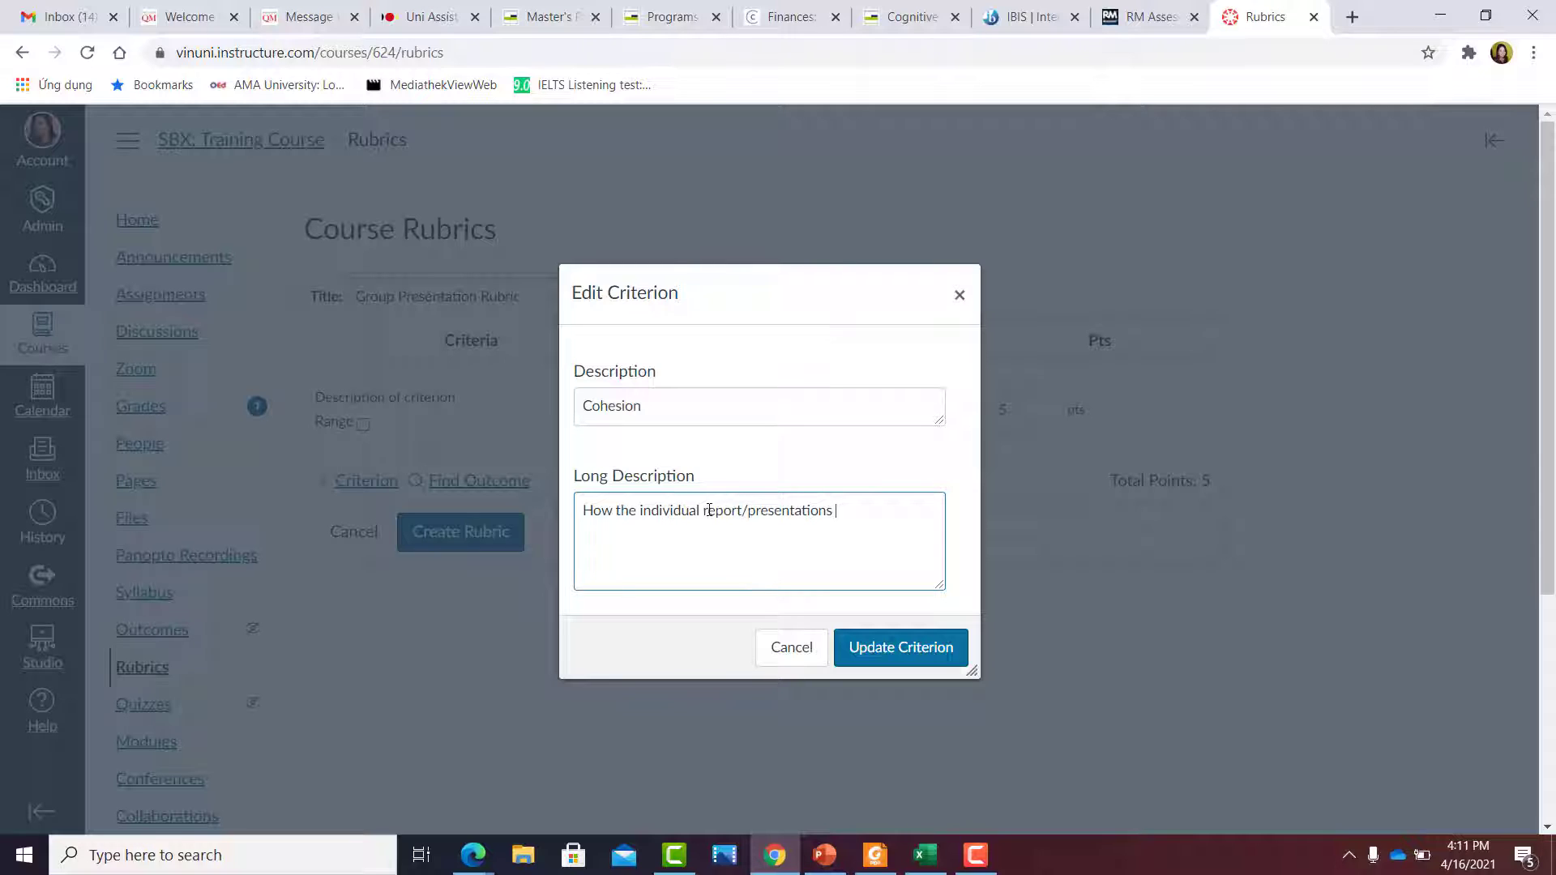
left_click(707, 509)
type("student report/presentations")
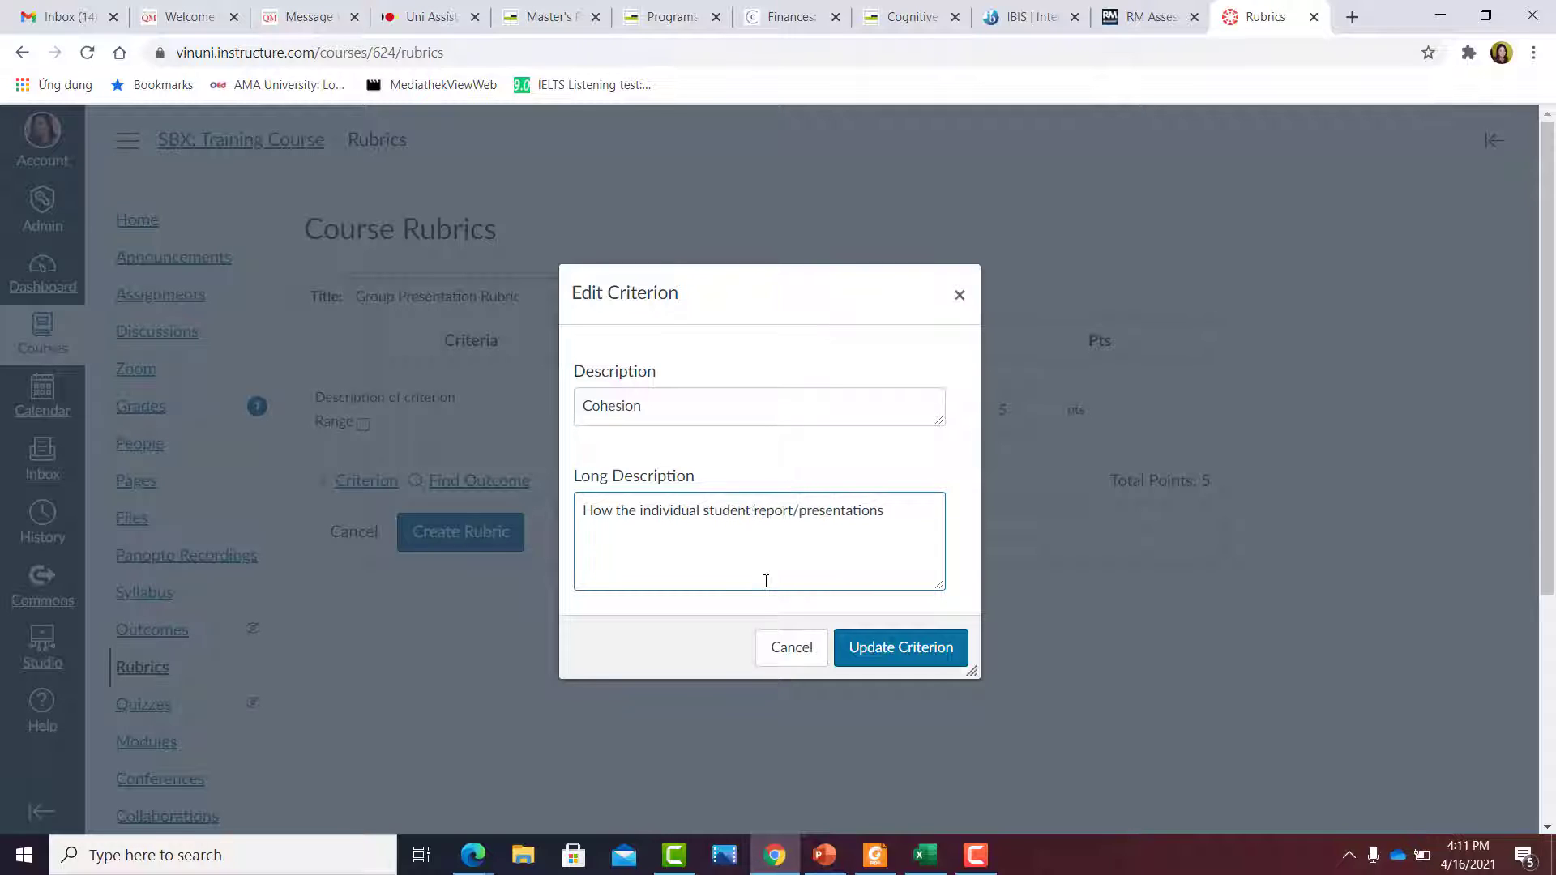
type(" connect with each other")
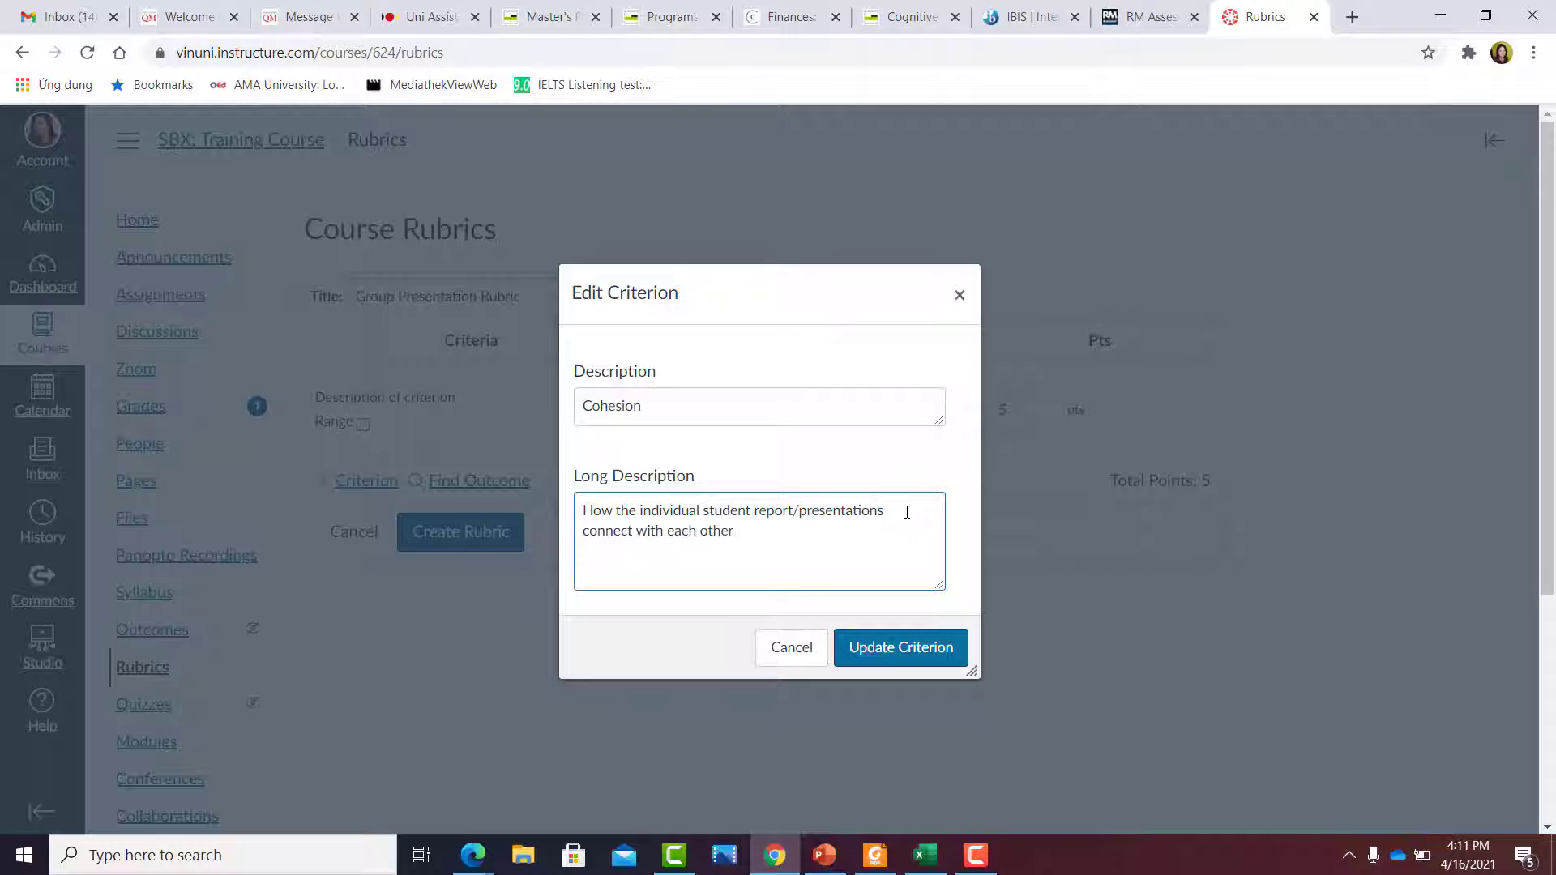
left_click(943, 646)
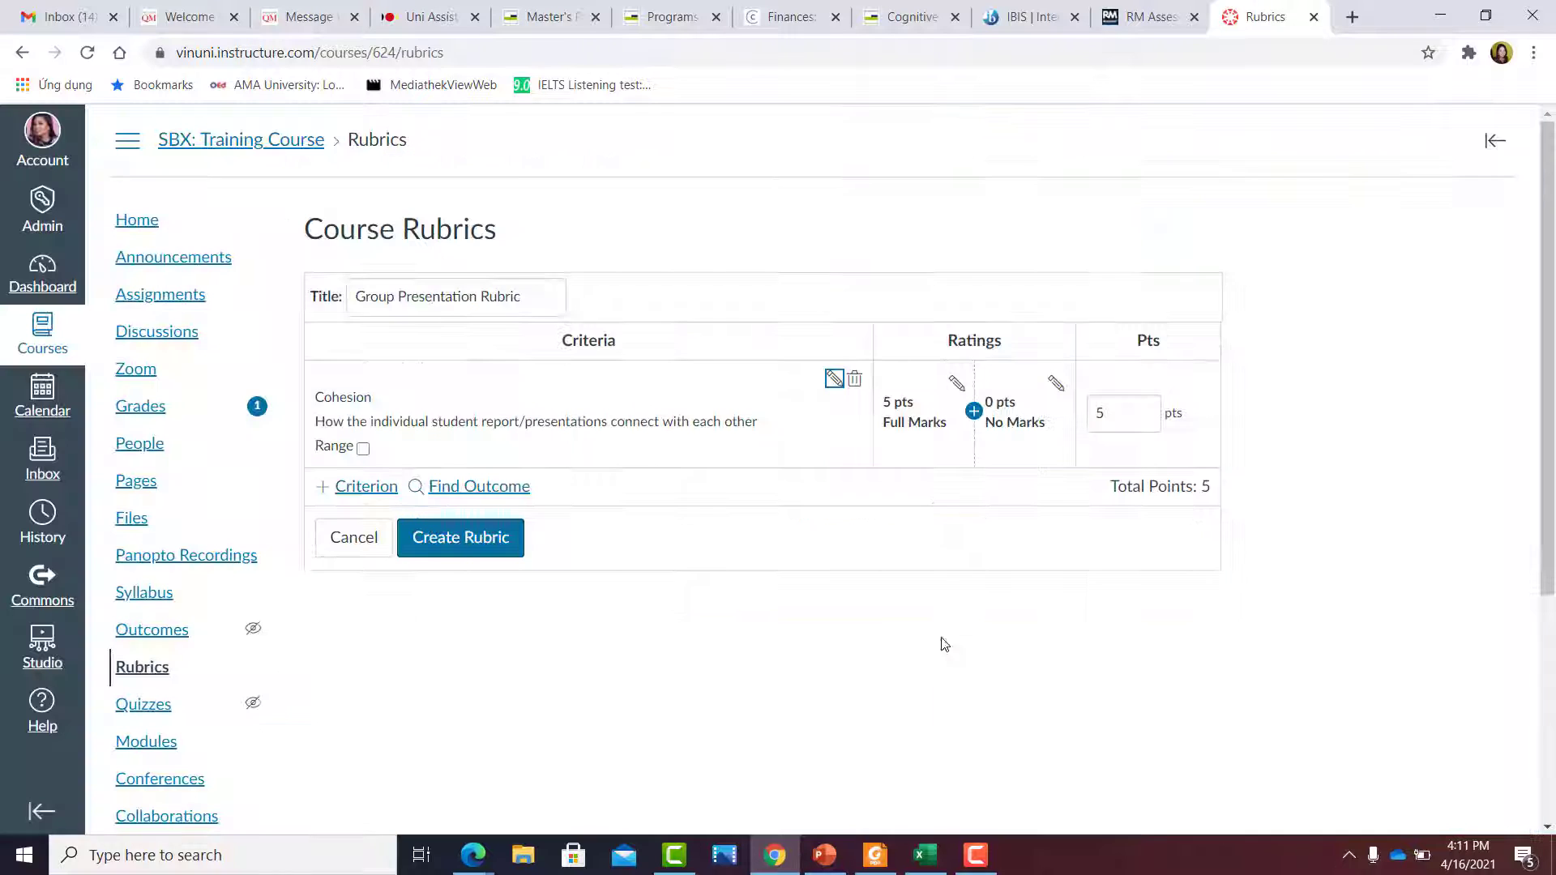
Add a Satisfactory rating between Full Marks and No Marks.
left_click(973, 411)
left_click(837, 474)
type("Average")
left_click_drag(649, 470, 581, 470)
type("SAtisfactory")
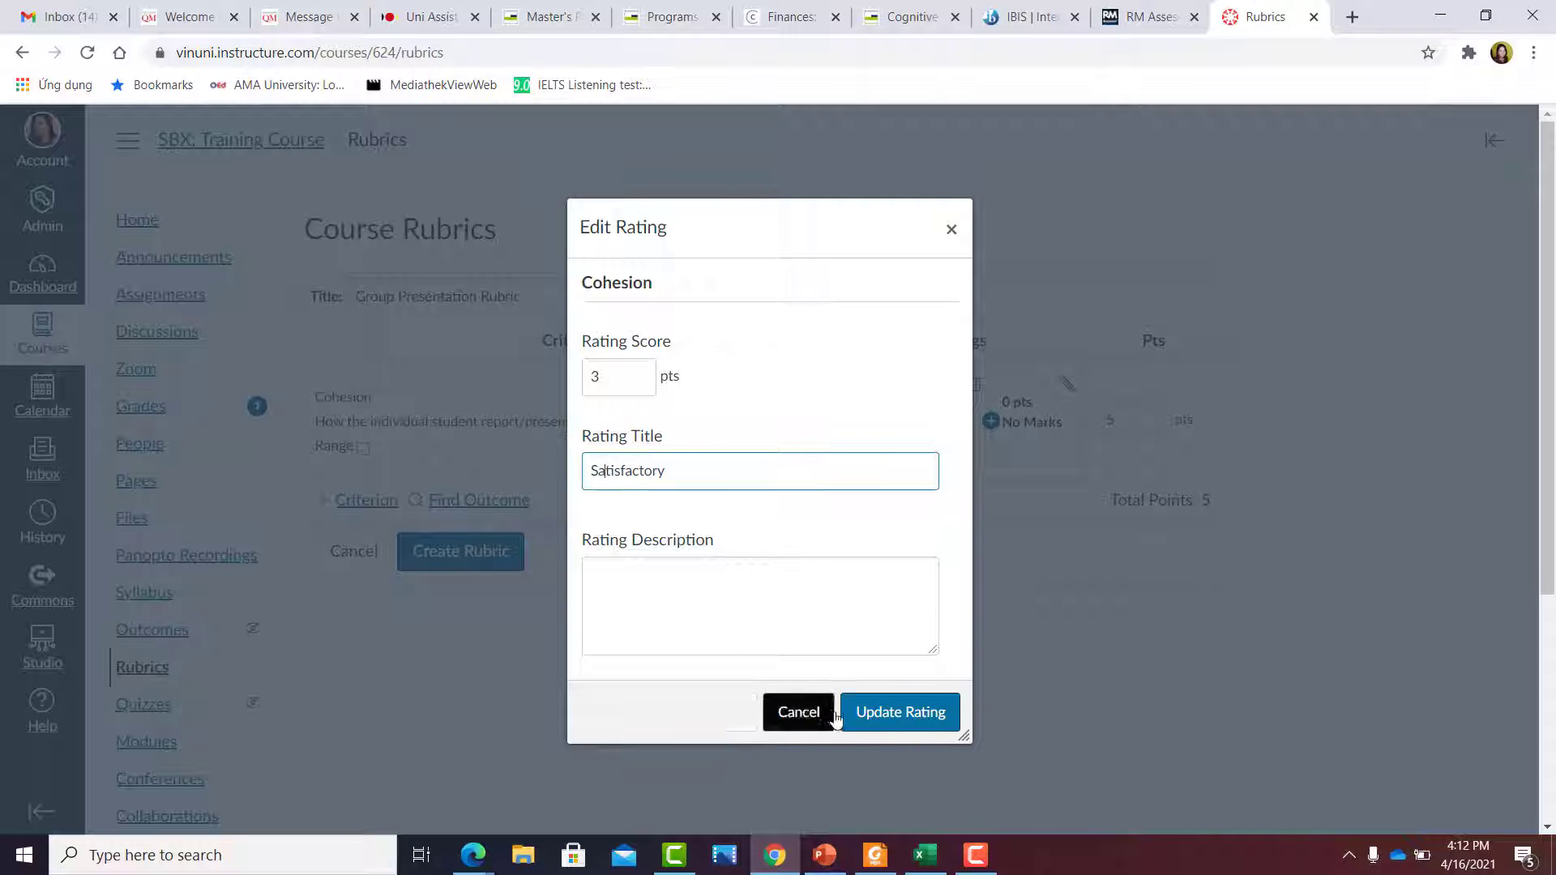
left_click(901, 712)
Add a 1-point Poor rating between Satisfactory and No Marks.
left_click(1003, 425)
double_click(608, 411)
type("1")
left_click(648, 499)
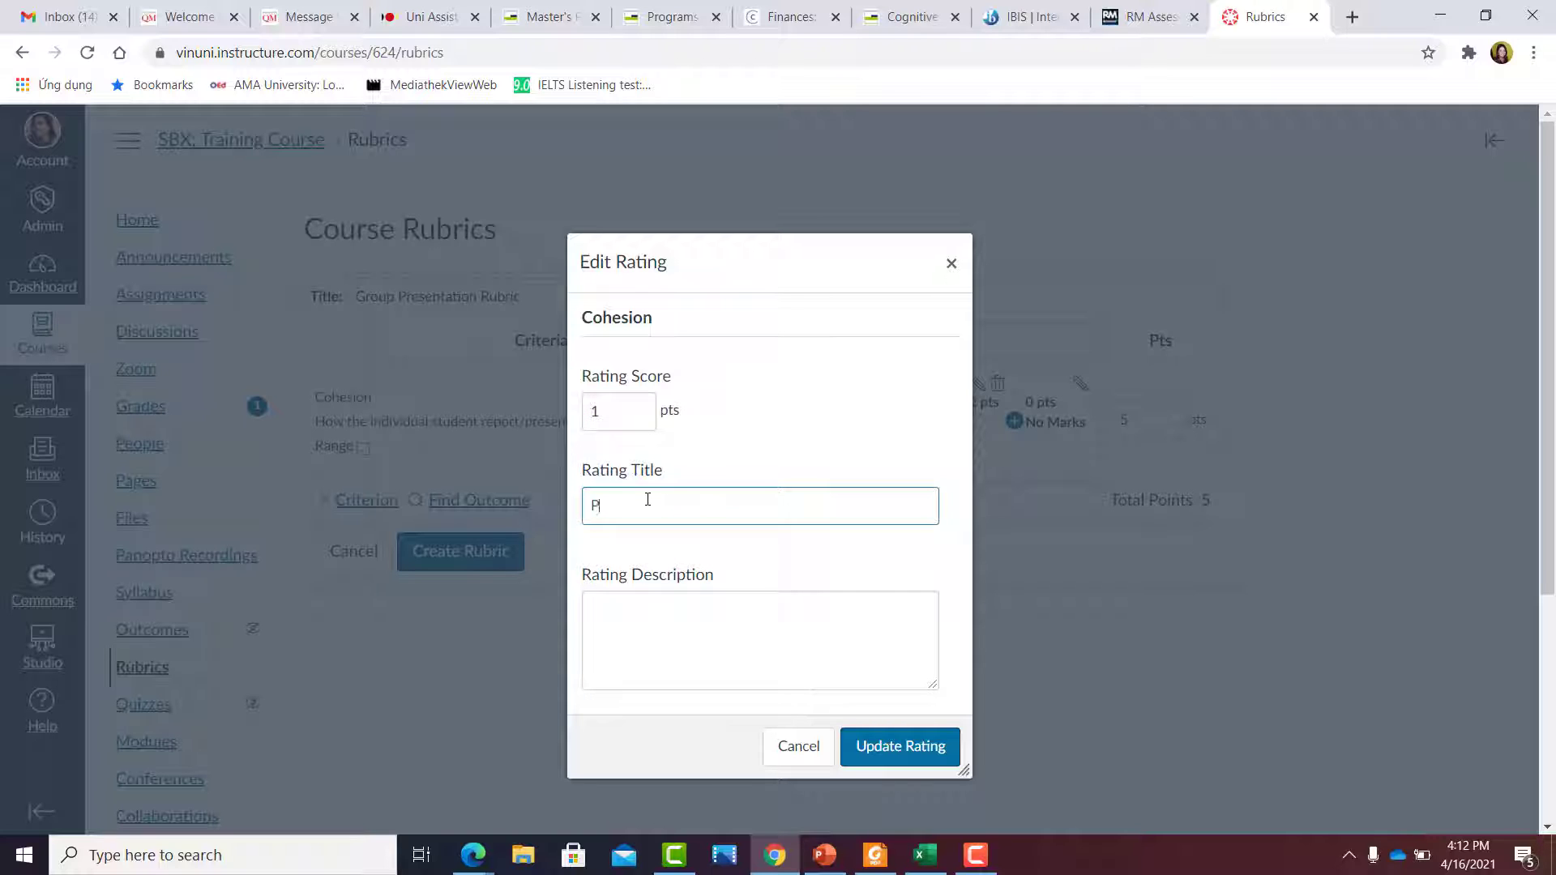
type("Poor")
left_click(896, 745)
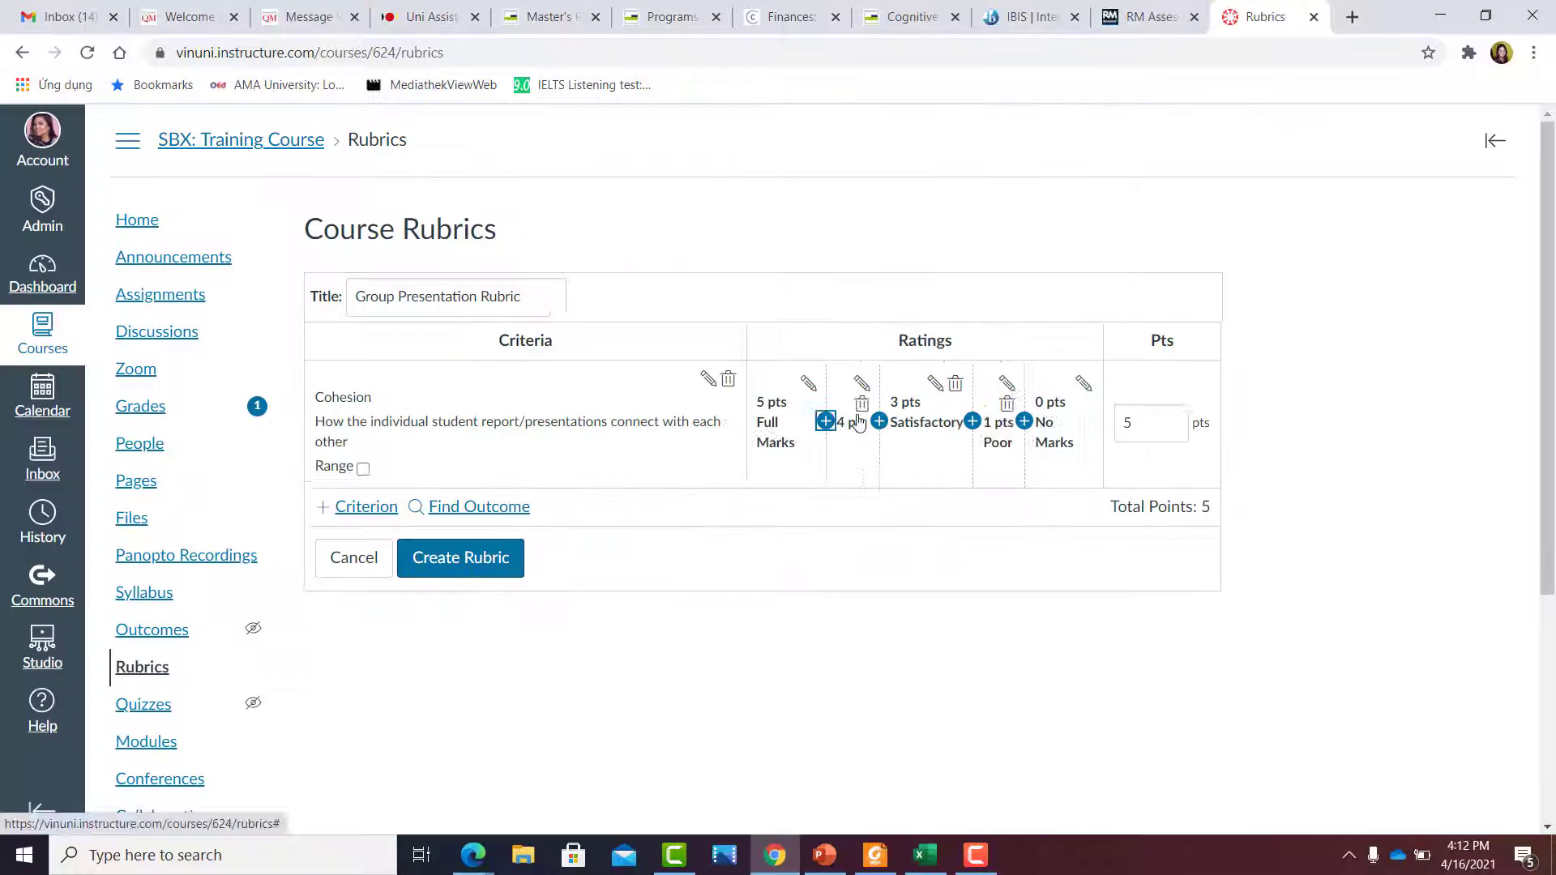
Add Very Satisfactory and Acceptable ratings to complete the six Cohesion ratings.
left_click(852, 426)
left_click(691, 495)
type("VEry satisfactiry")
left_click_drag(699, 505, 601, 505)
type("ery")
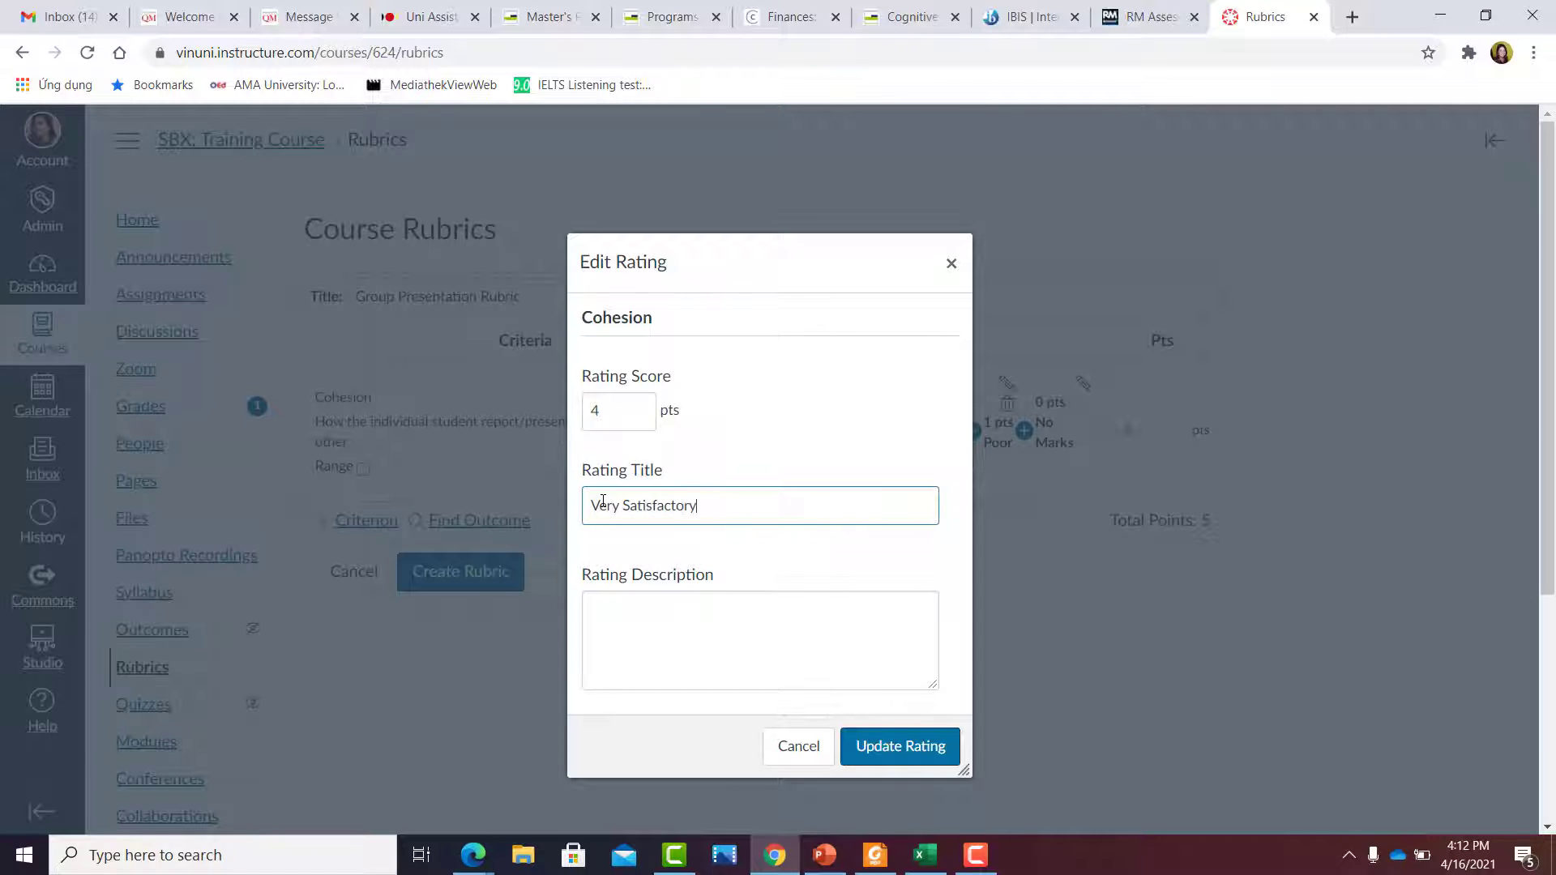
left_click(900, 750)
left_click(981, 434)
left_click(784, 507)
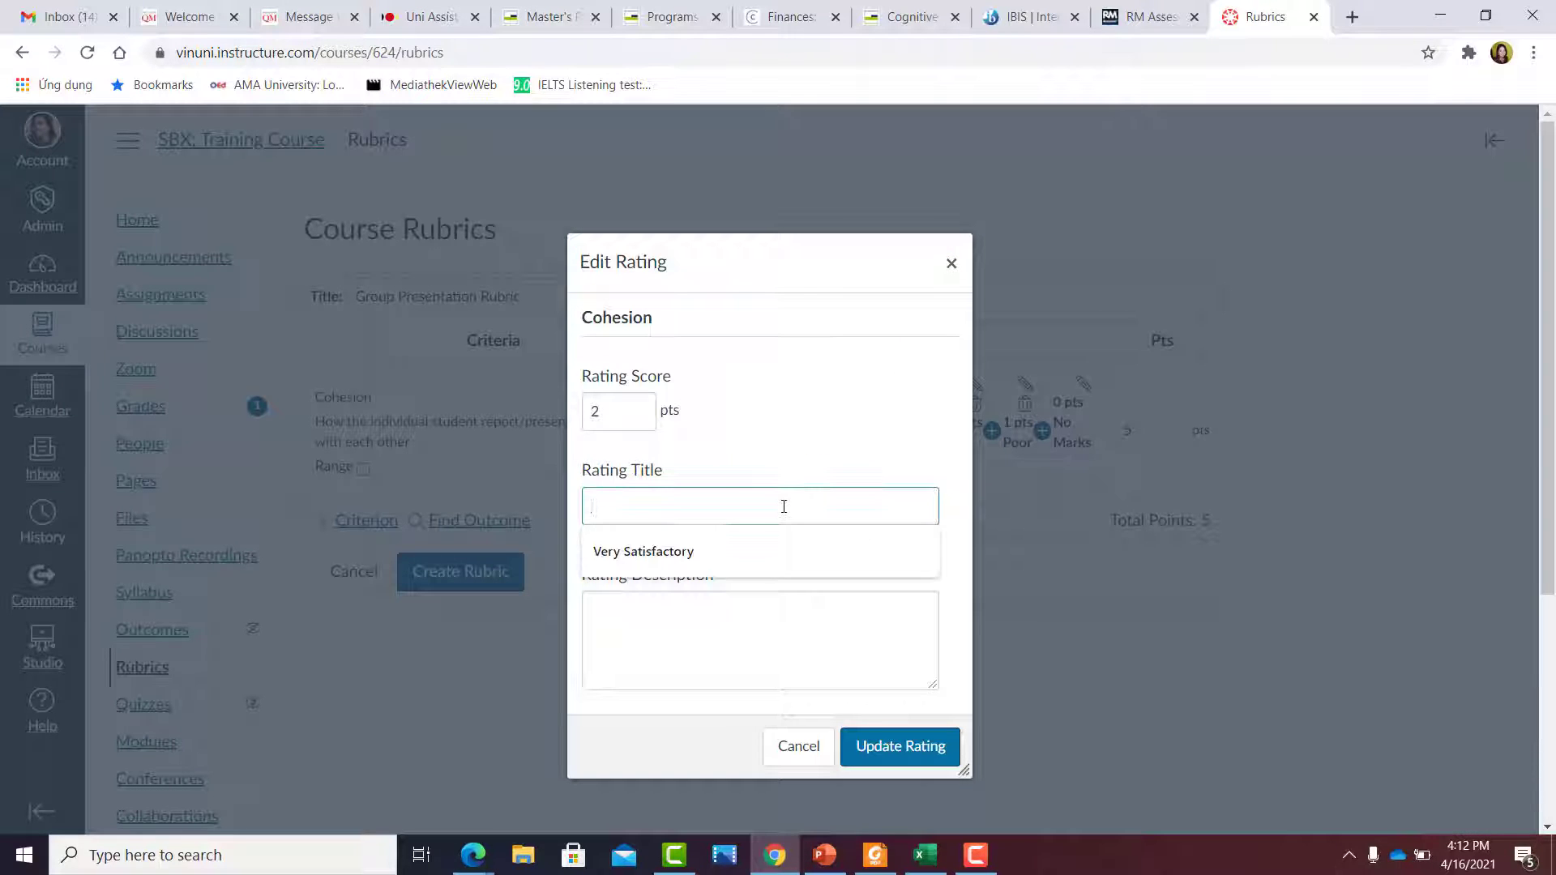
type("Acceptable")
left_click(945, 749)
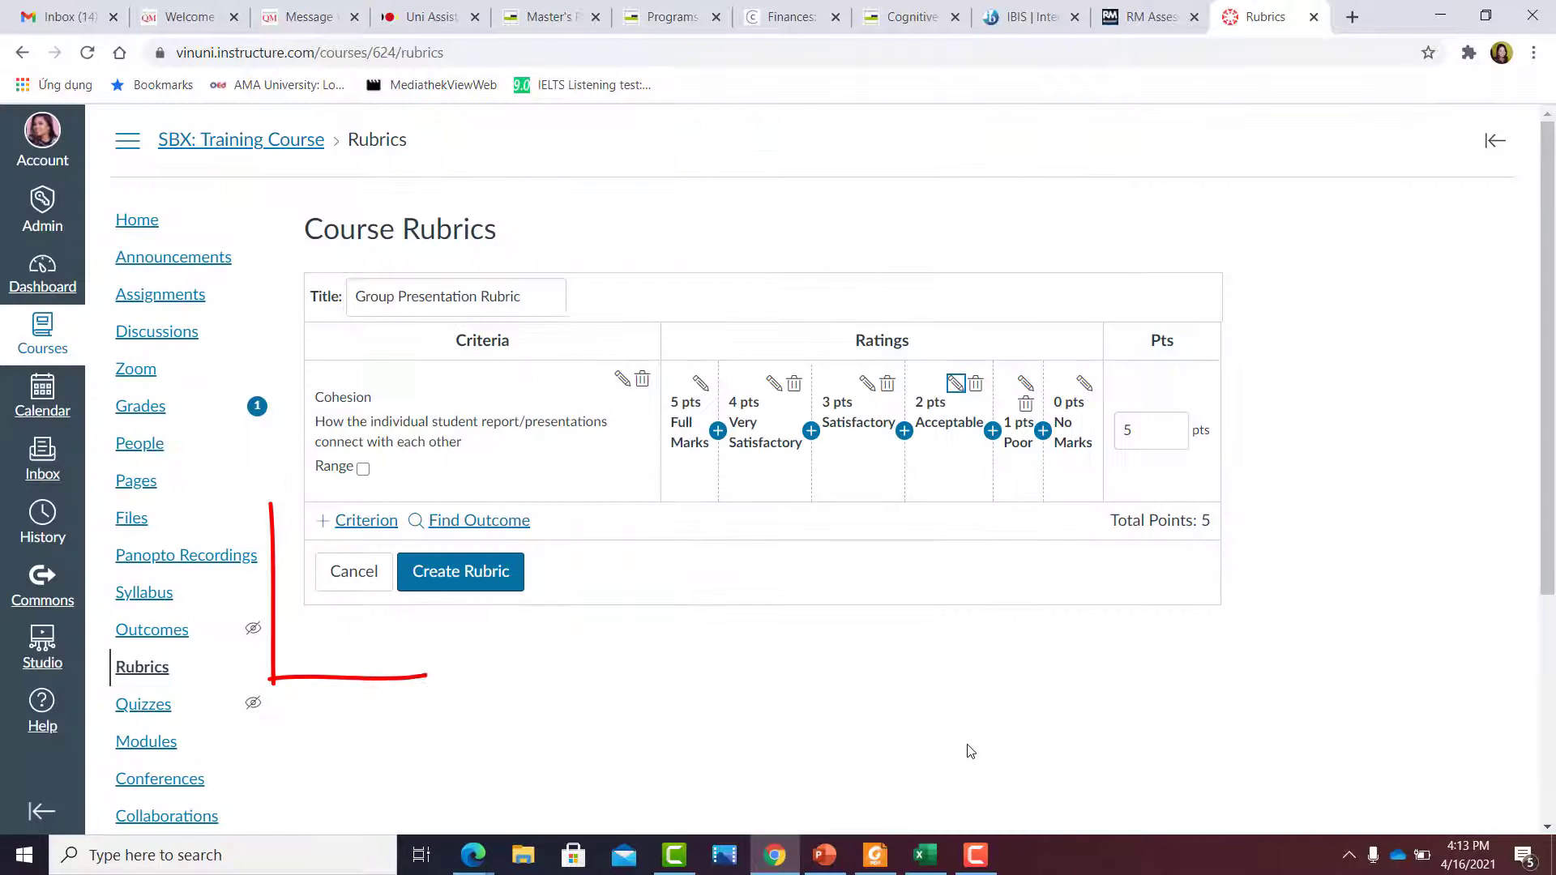
Duplicate Cohesion as Content and Organization, describing how effectively the task was completed and systematically presented.
left_click(366, 519)
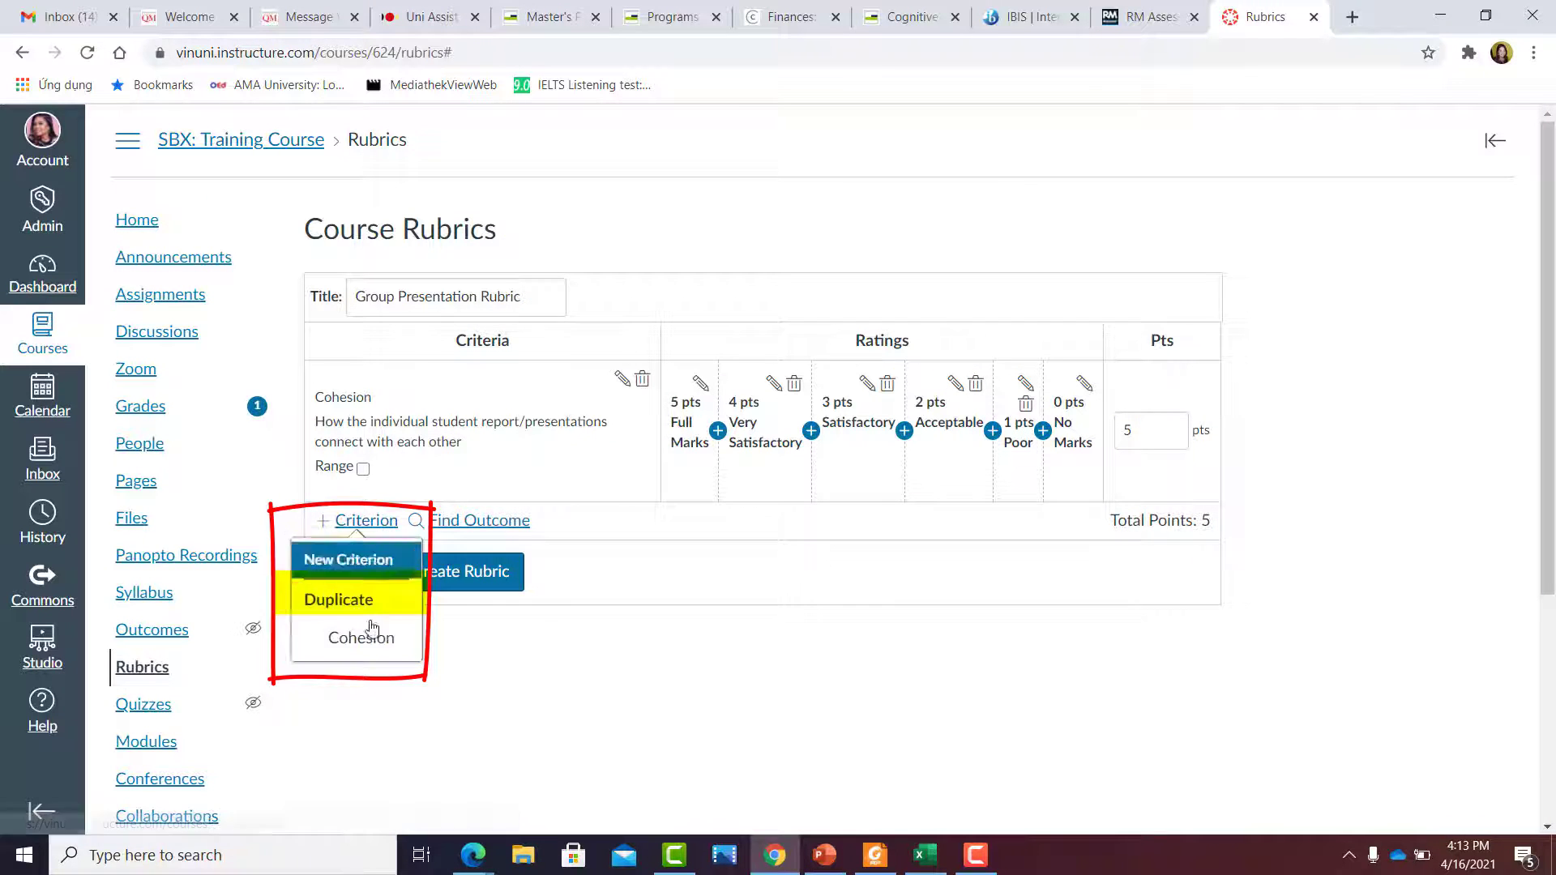
left_click(348, 640)
left_click_drag(672, 435, 499, 439)
type("Conte")
key("BackSpace")
key("BackSpace")
key("BackSpace")
key("BackSpace")
type("ontern")
key("BackSpace")
key("BackSpace")
type("nt and Organization")
triple_click(590, 566)
type("How the group presentation")
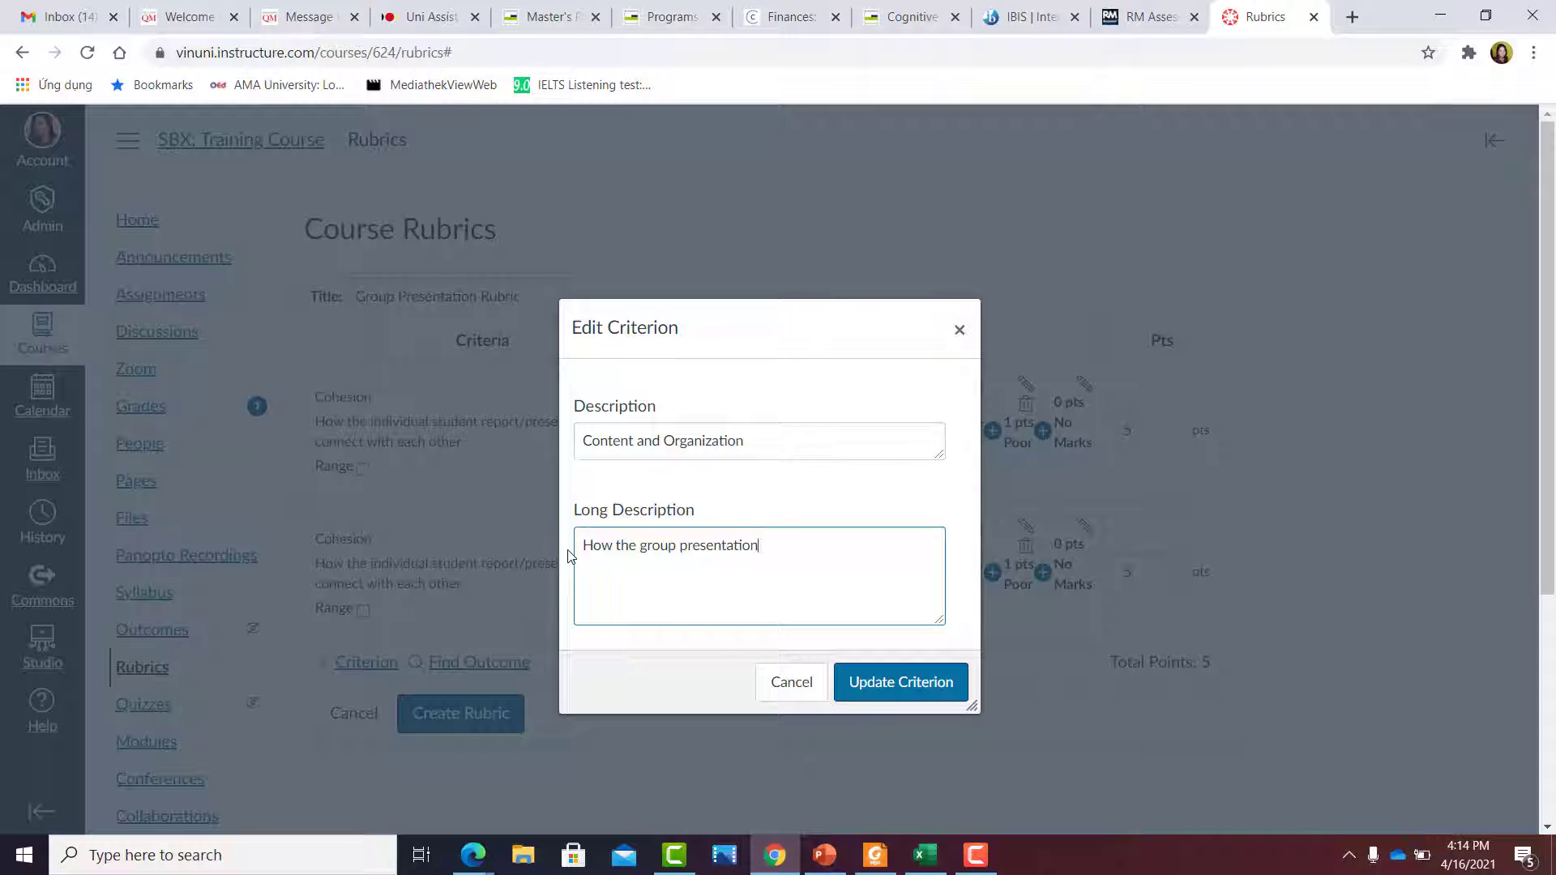
left_click(618, 548)
type("effectively")
key("BackSpace")
key("BackSpace")
key("BackSpace")
key("BackSpace")
key("BackSpace")
key("BackSpace")
key("BackSpace")
type("completed the task and")
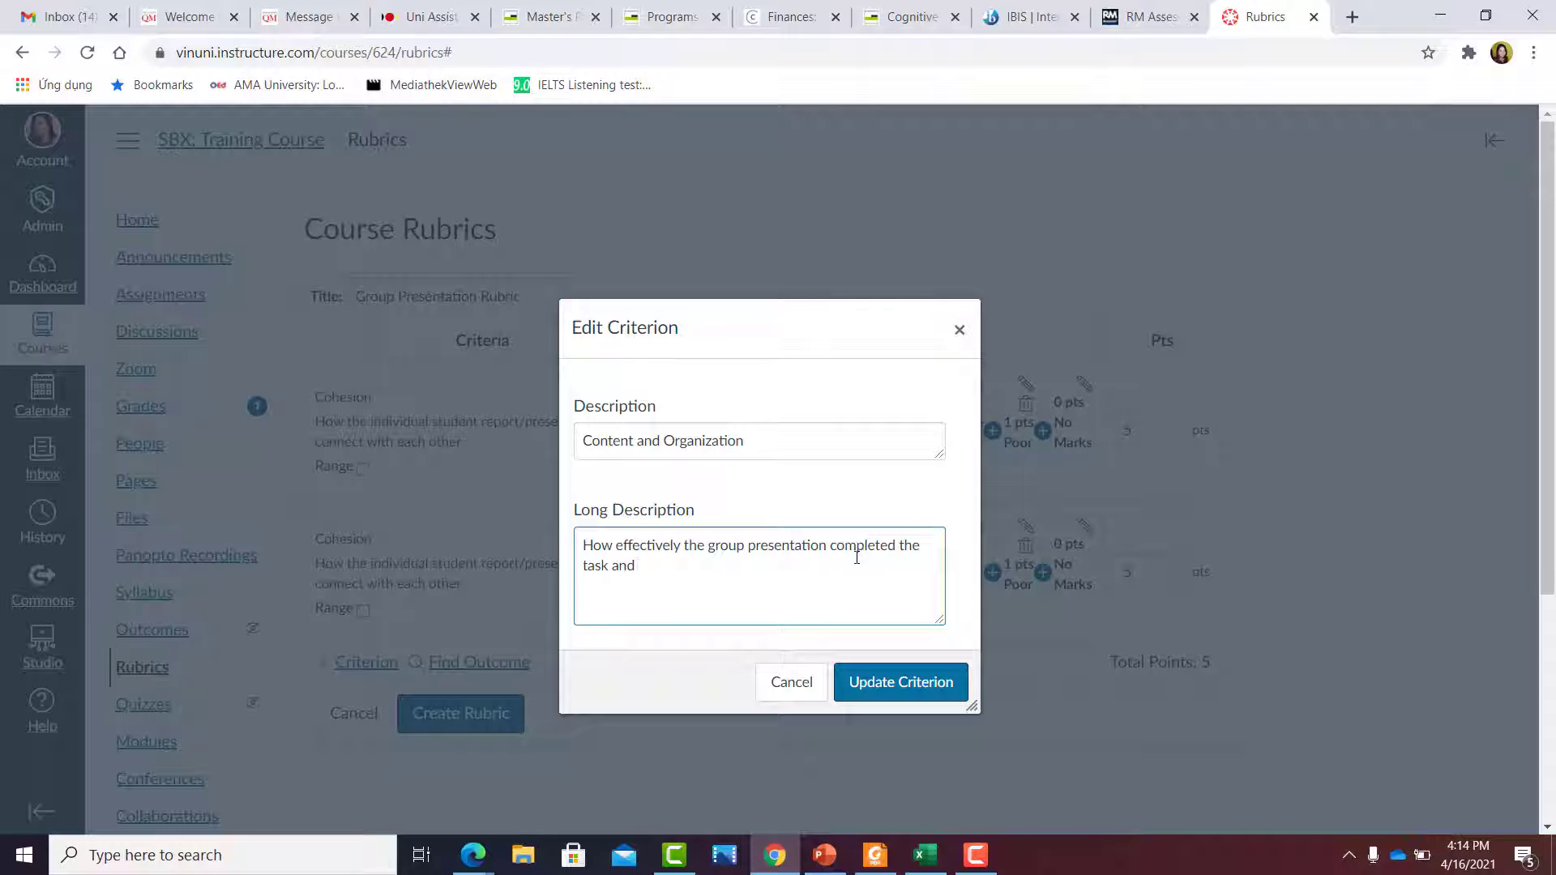
type(" how they presented in a systematic manner")
left_click(887, 691)
Duplicate it as Presentation Skills, covering posture, gestures and non-verbal communication.
left_click(367, 662)
left_click(347, 622)
left_click_drag(764, 441, 524, 439)
type("Presentation Skills")
key("Tab")
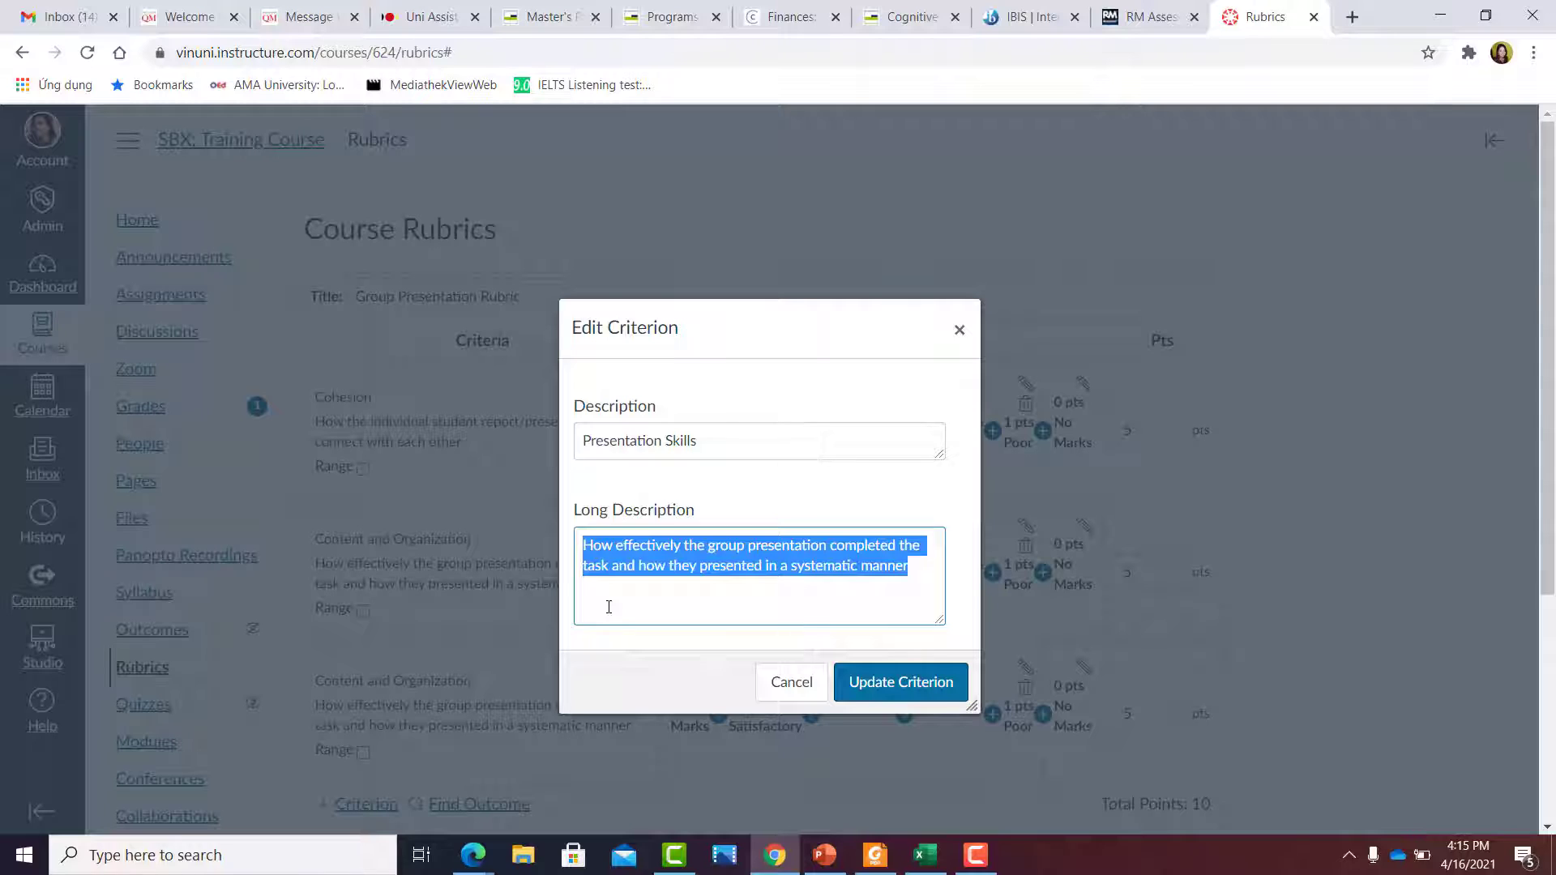
type("How well the topic was presente")
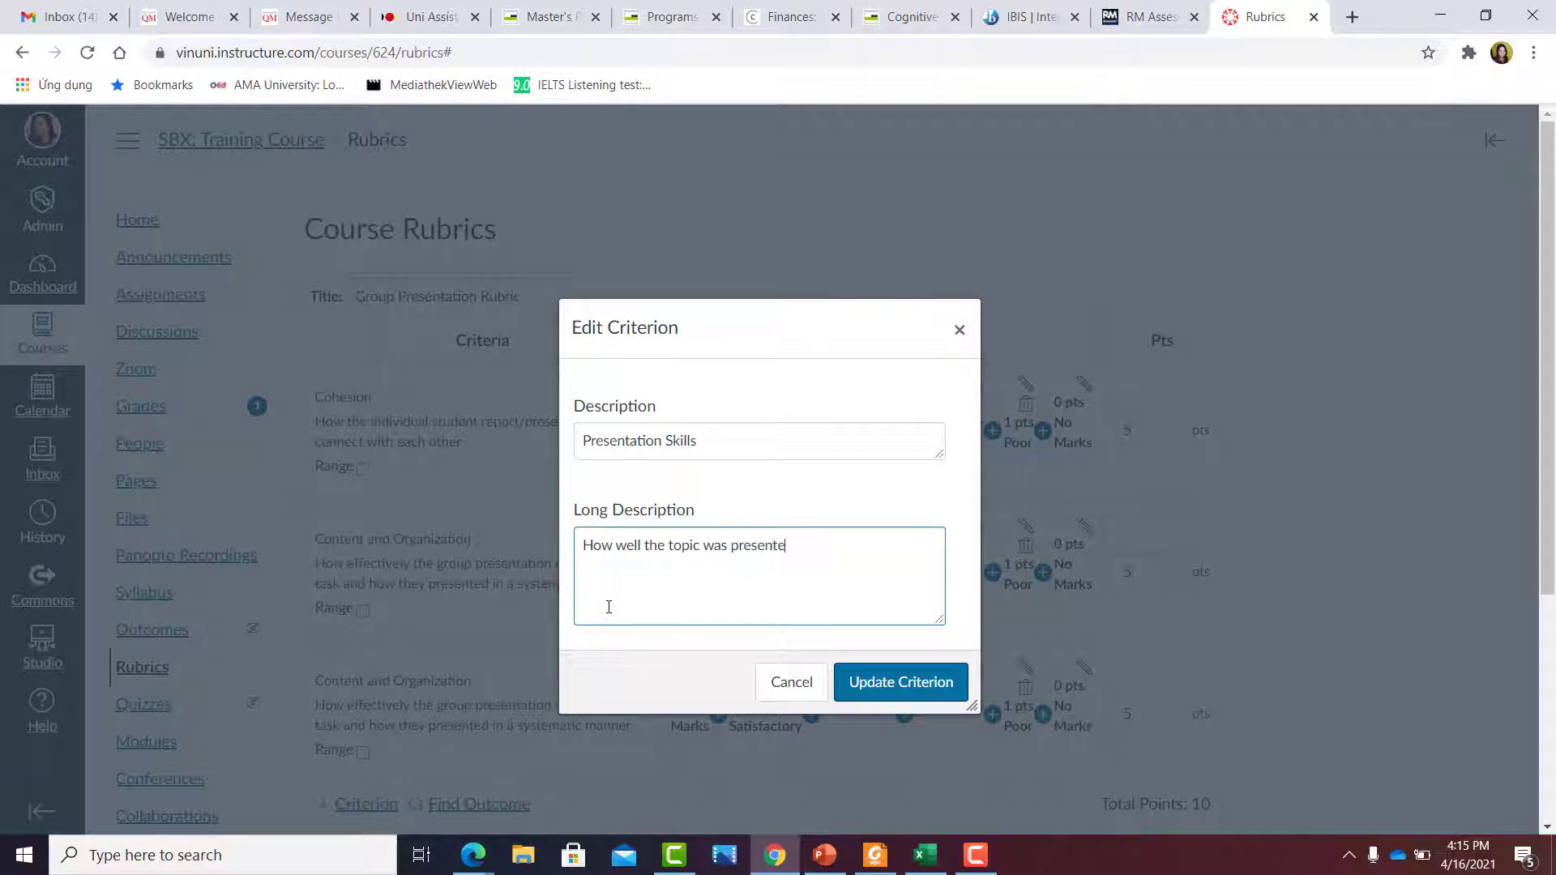
type("d in terms of posture, gestures, non-verbal communication ")
type("and eye-contact")
left_click(901, 681)
Duplicate it as Grammar and Vocabulary: how accurately the presentation was delivered in English.
left_click(367, 804)
left_click(323, 761)
triple_click(732, 441)
type("GRammar and Vocabulary")
left_click_drag(914, 567, 571, 542)
type("How accurately the presentat")
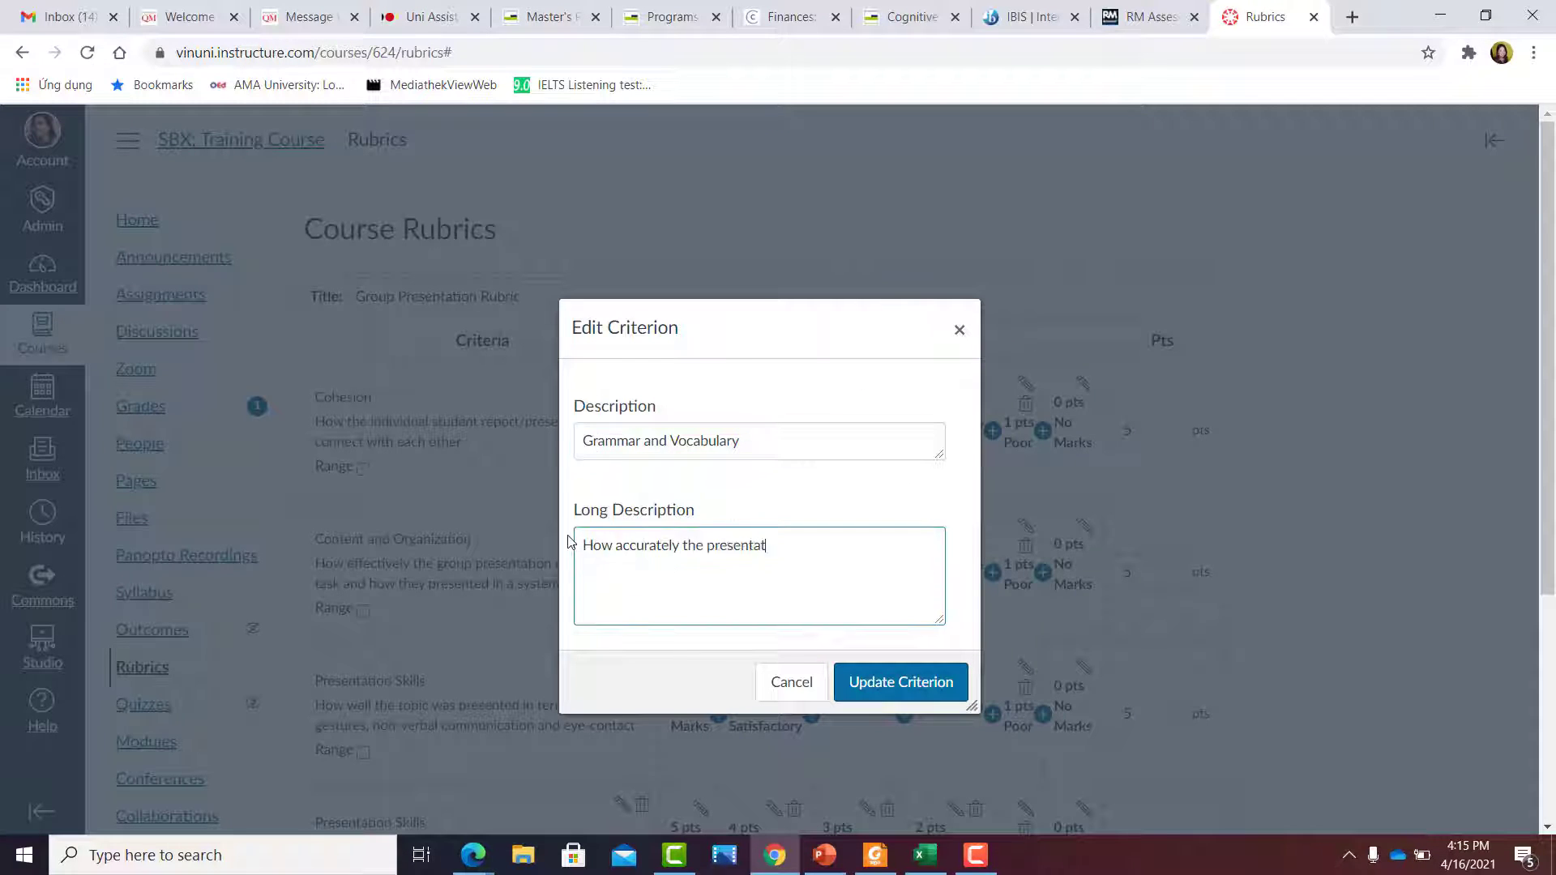
type("ion was delivered in English")
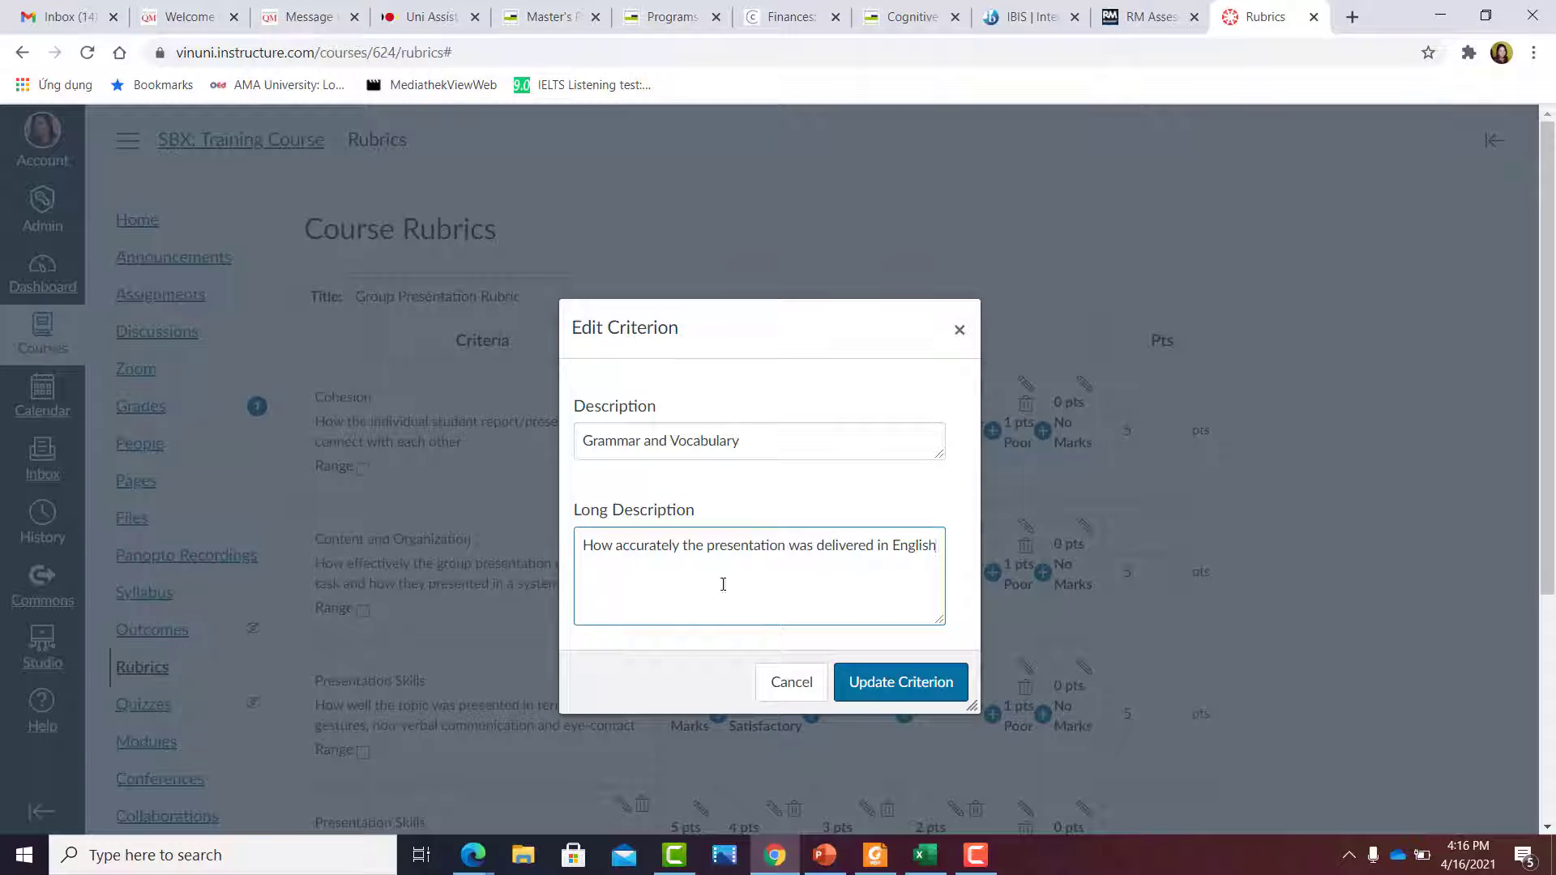
left_click(901, 681)
Duplicate it as Pronunciation, describing how intelligibly the presentation was delivered in English.
scroll(972, 673, "down", 5)
left_click(361, 603)
left_click(438, 613)
key("ctrl+a")
type("Pronunci")
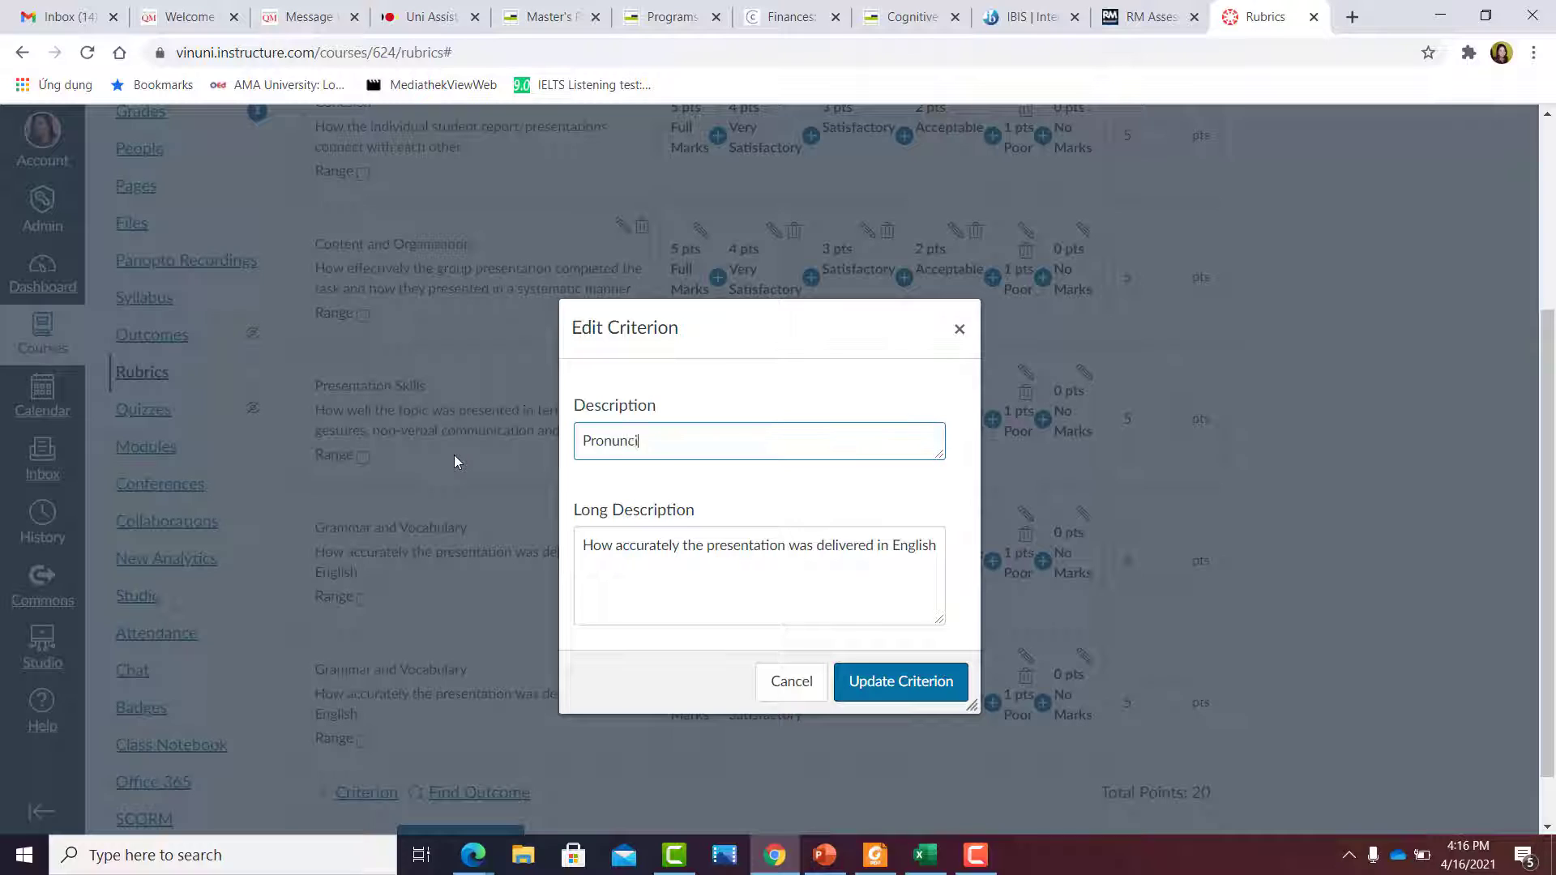
type("ation")
left_click(878, 547)
type("intelligibly")
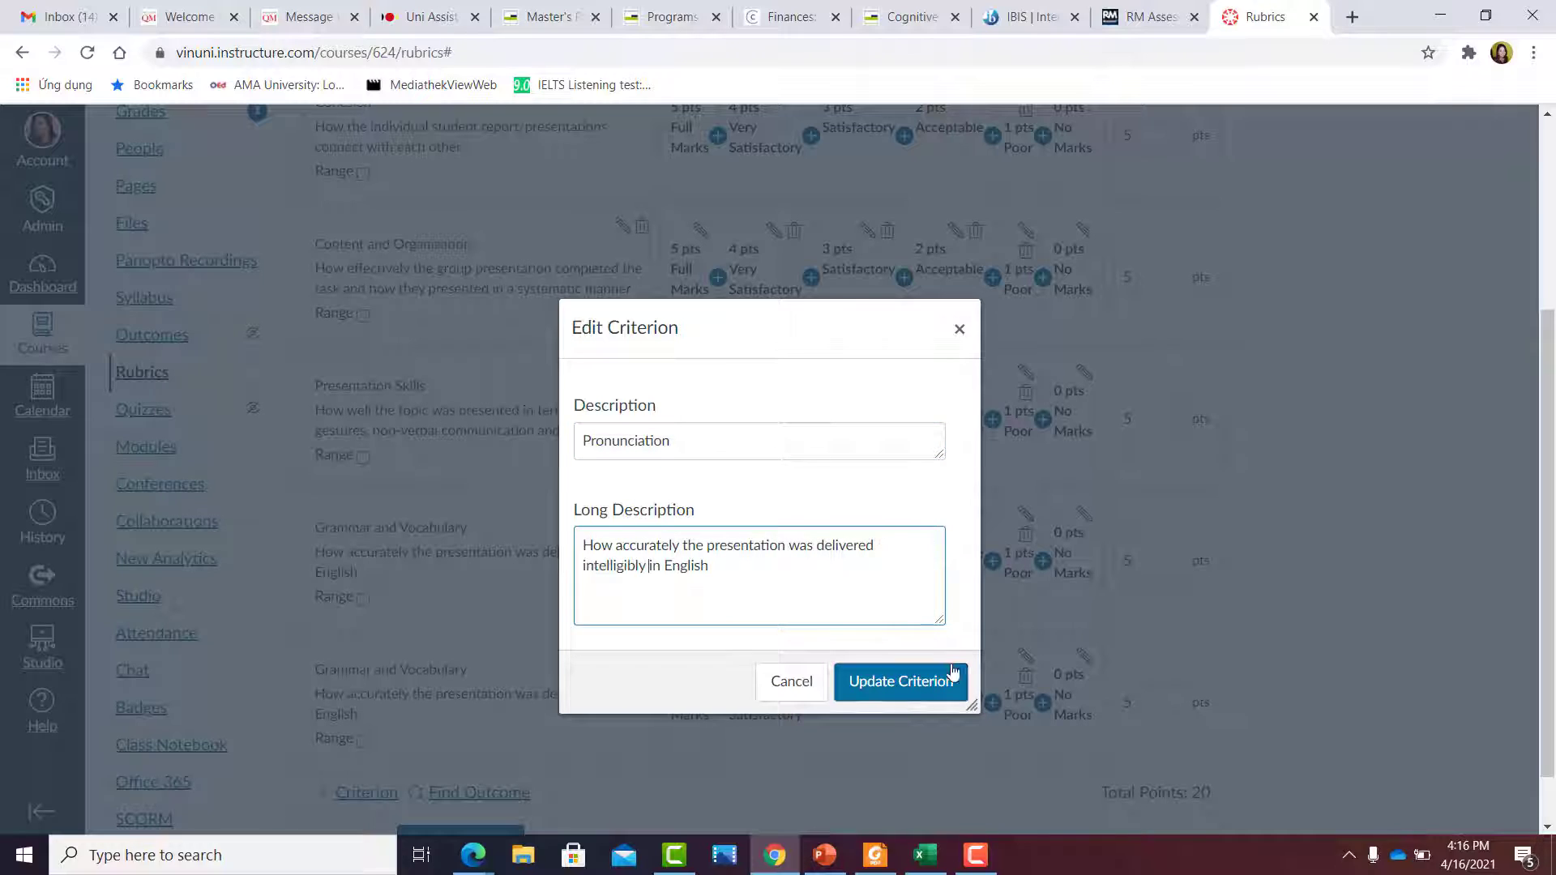
left_click(953, 674)
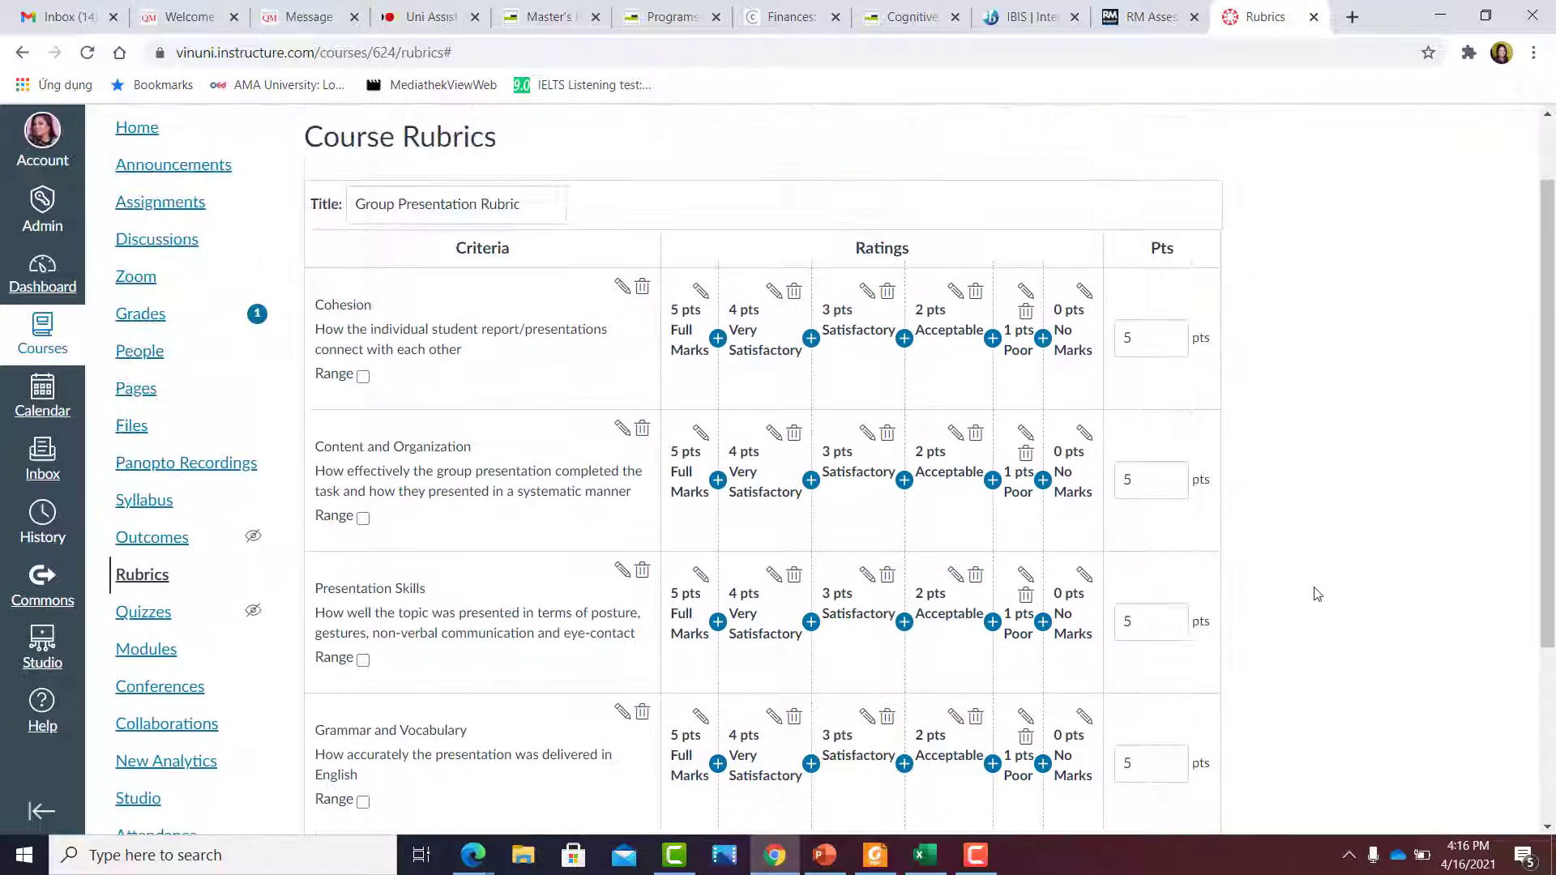
Paste the top-band Cohesion descriptor from the PDF into the 5-point Full Marks rating.
scroll(1317, 594, "up", 1)
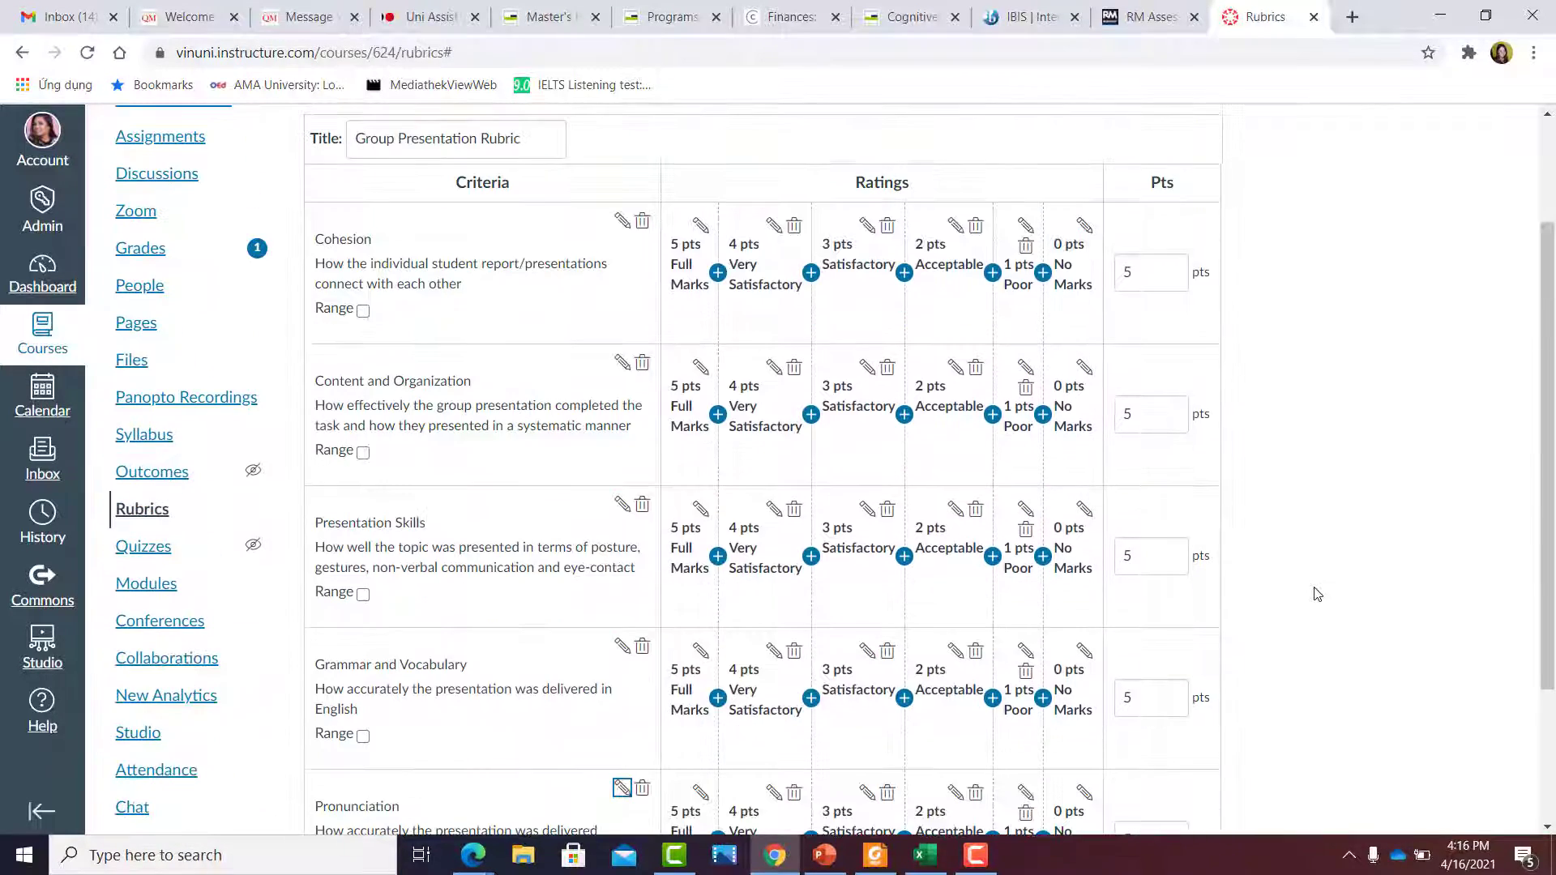
left_click(700, 225)
left_click(875, 855)
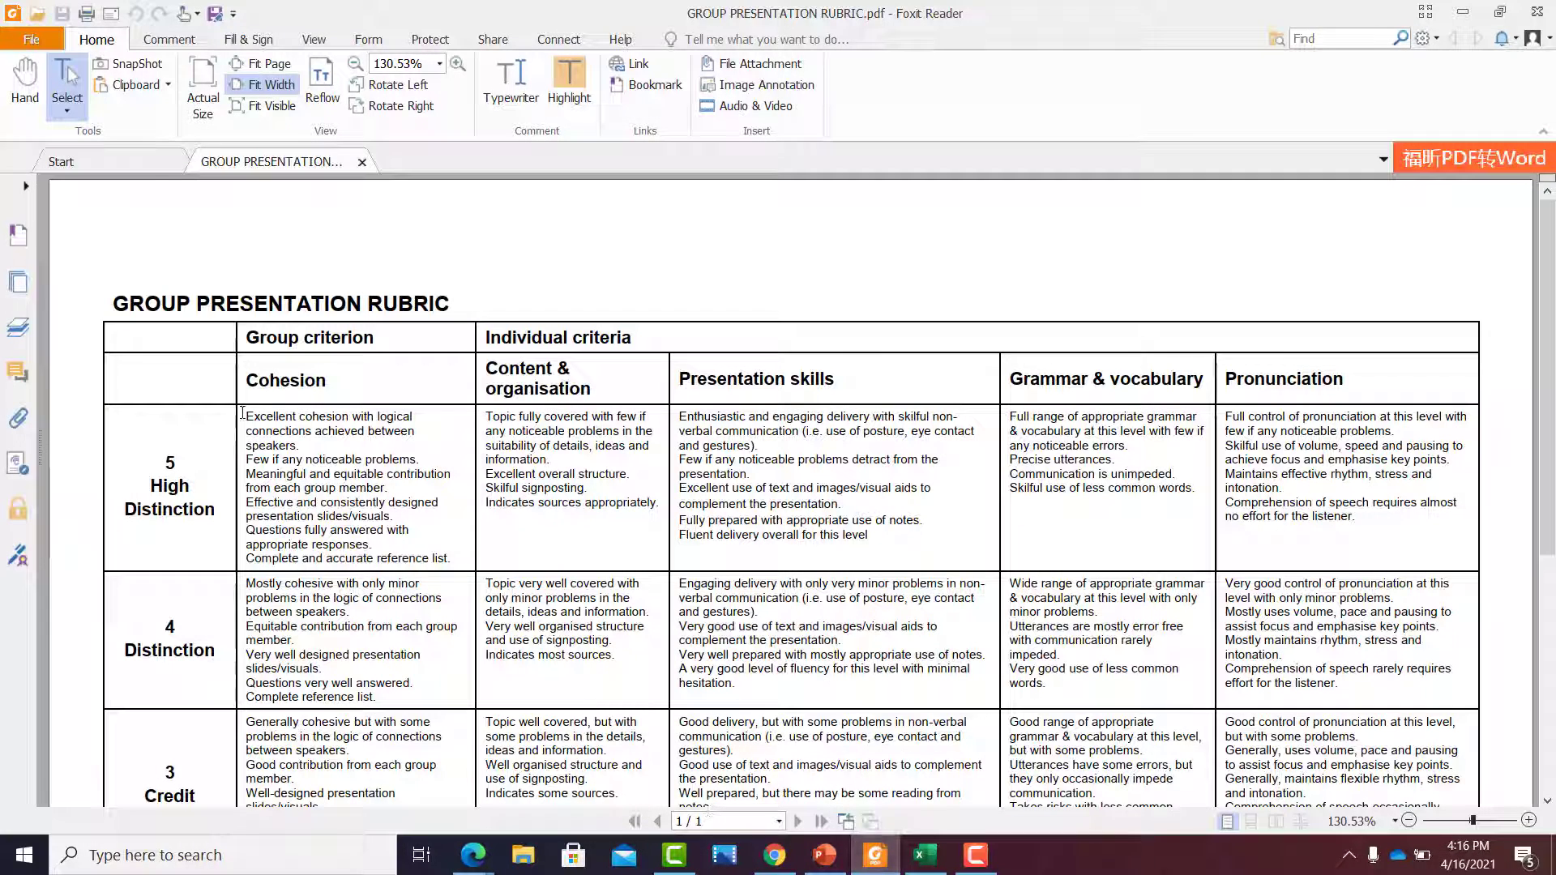
left_click_drag(242, 413, 450, 560)
key("ctrl+c")
left_click(774, 855)
left_click(681, 616)
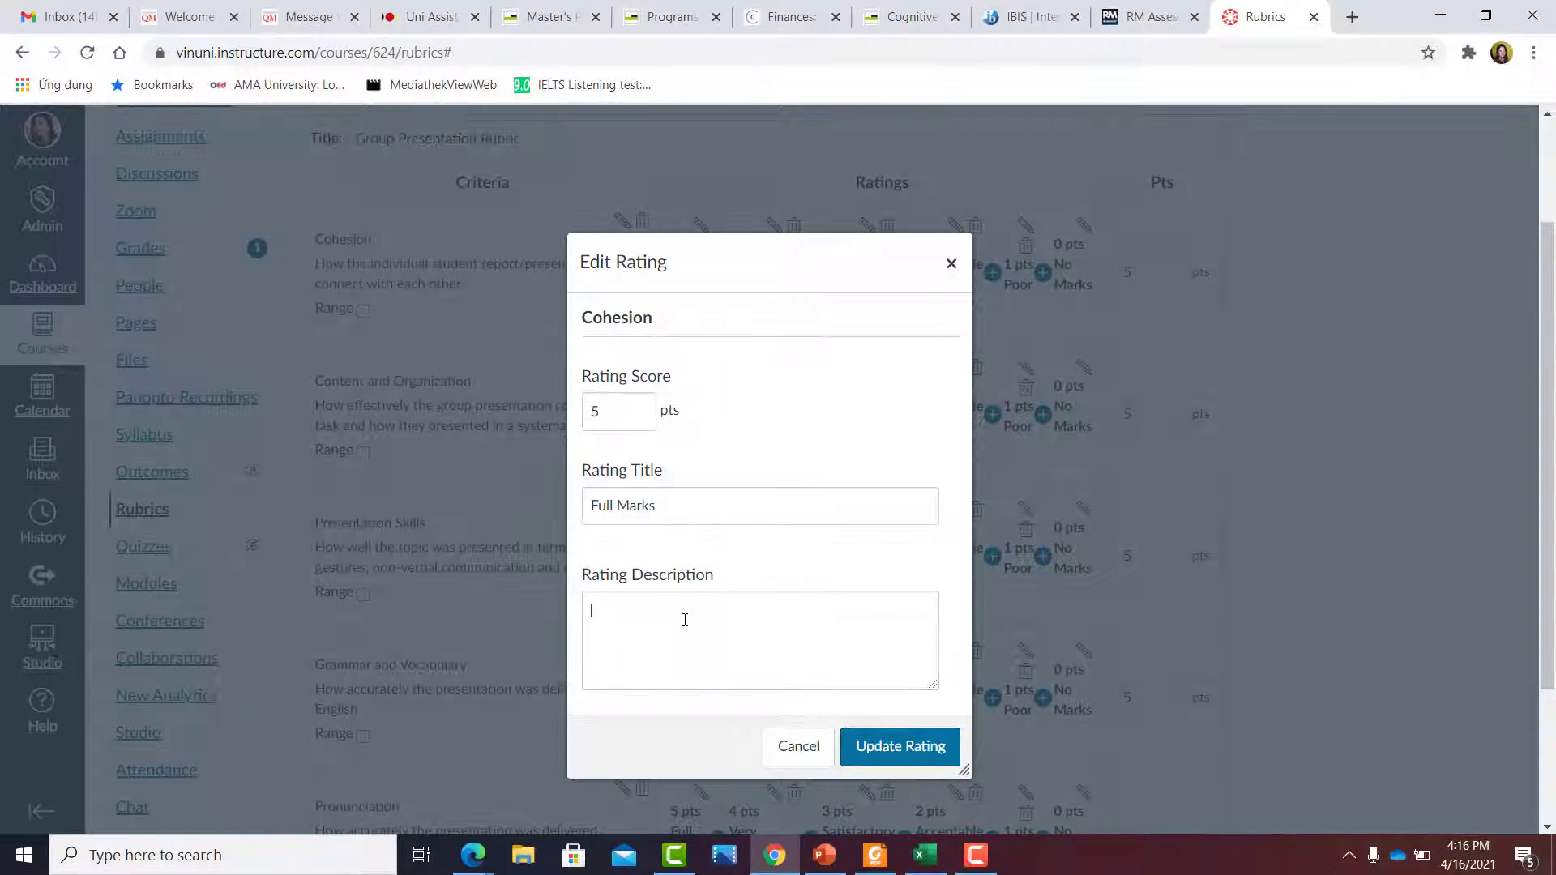
key("ctrl+v")
left_click(892, 744)
Paste the Distinction-level Cohesion text from the PDF into the 4-point rating.
left_click(875, 855)
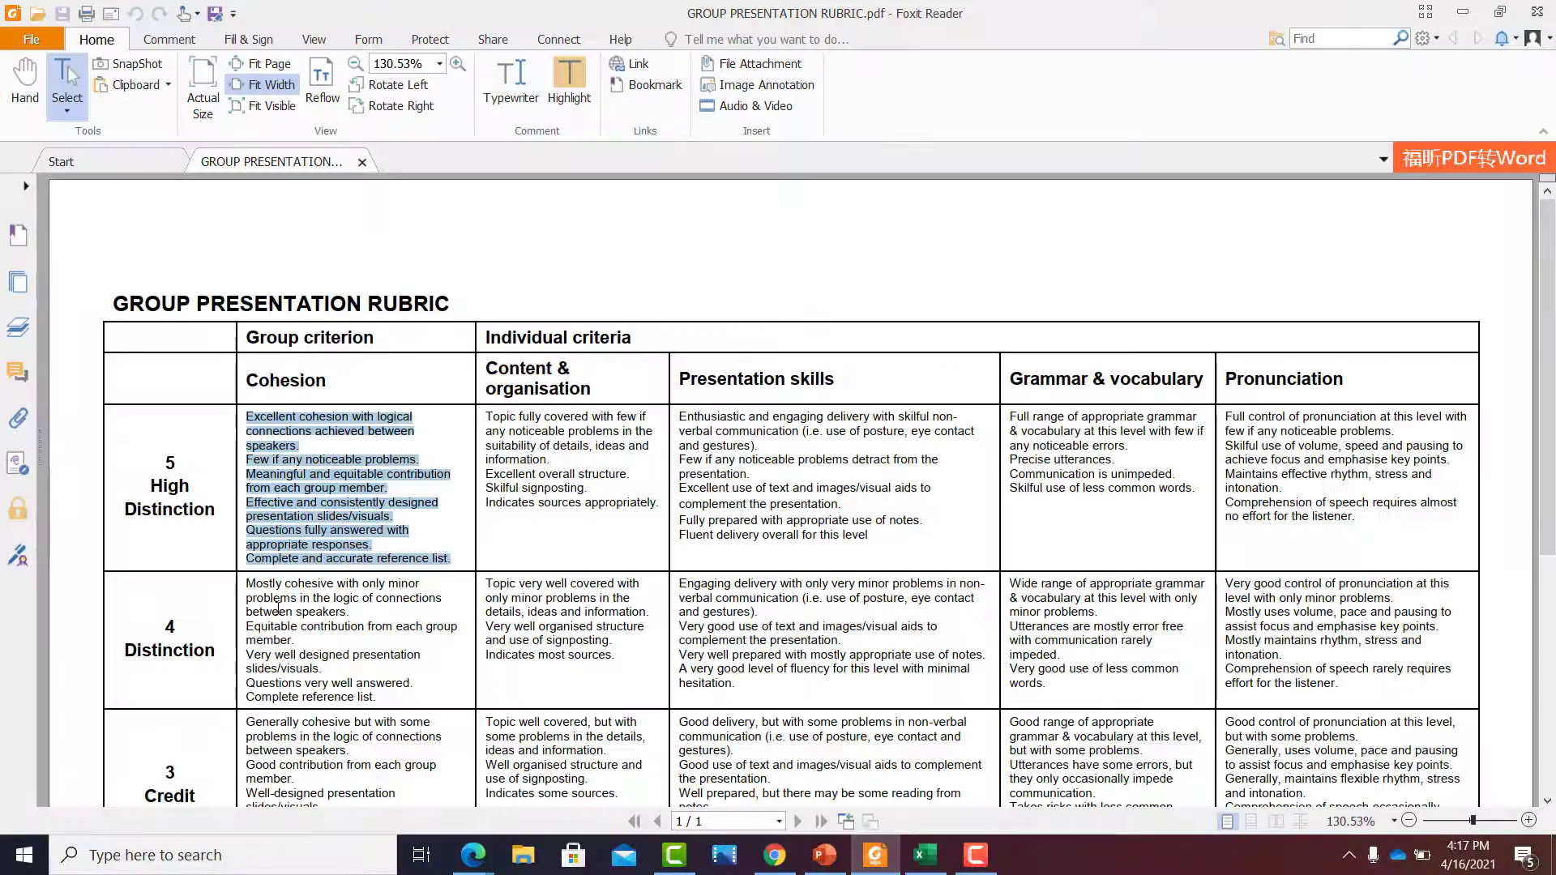
left_click_drag(244, 581, 408, 697)
key("ctrl+c")
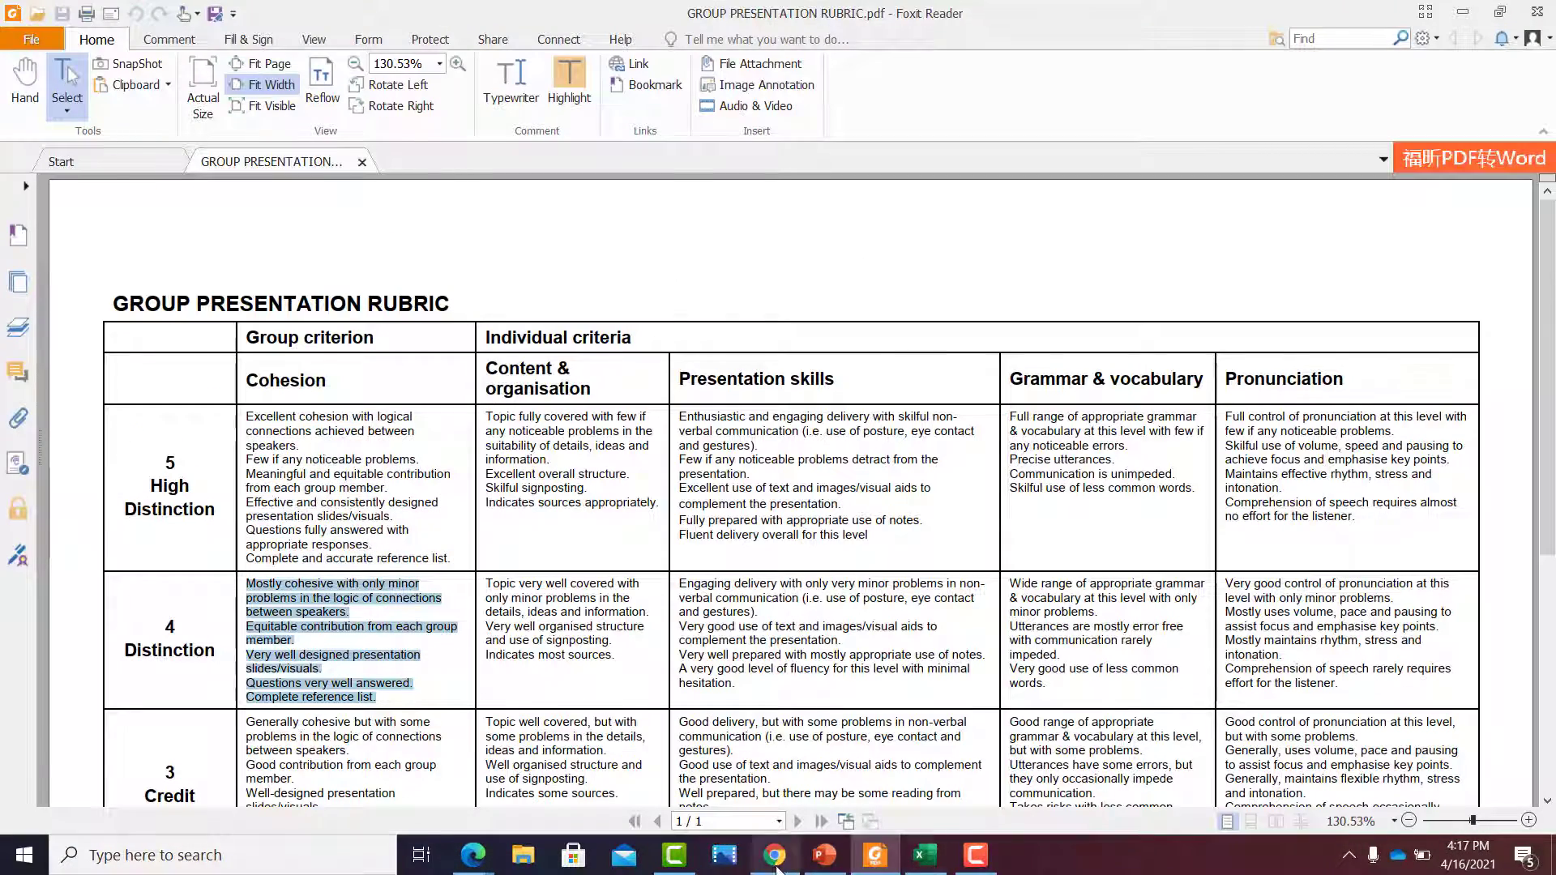
left_click(774, 855)
left_click(774, 226)
left_click(648, 619)
key("ctrl+v")
left_click(895, 743)
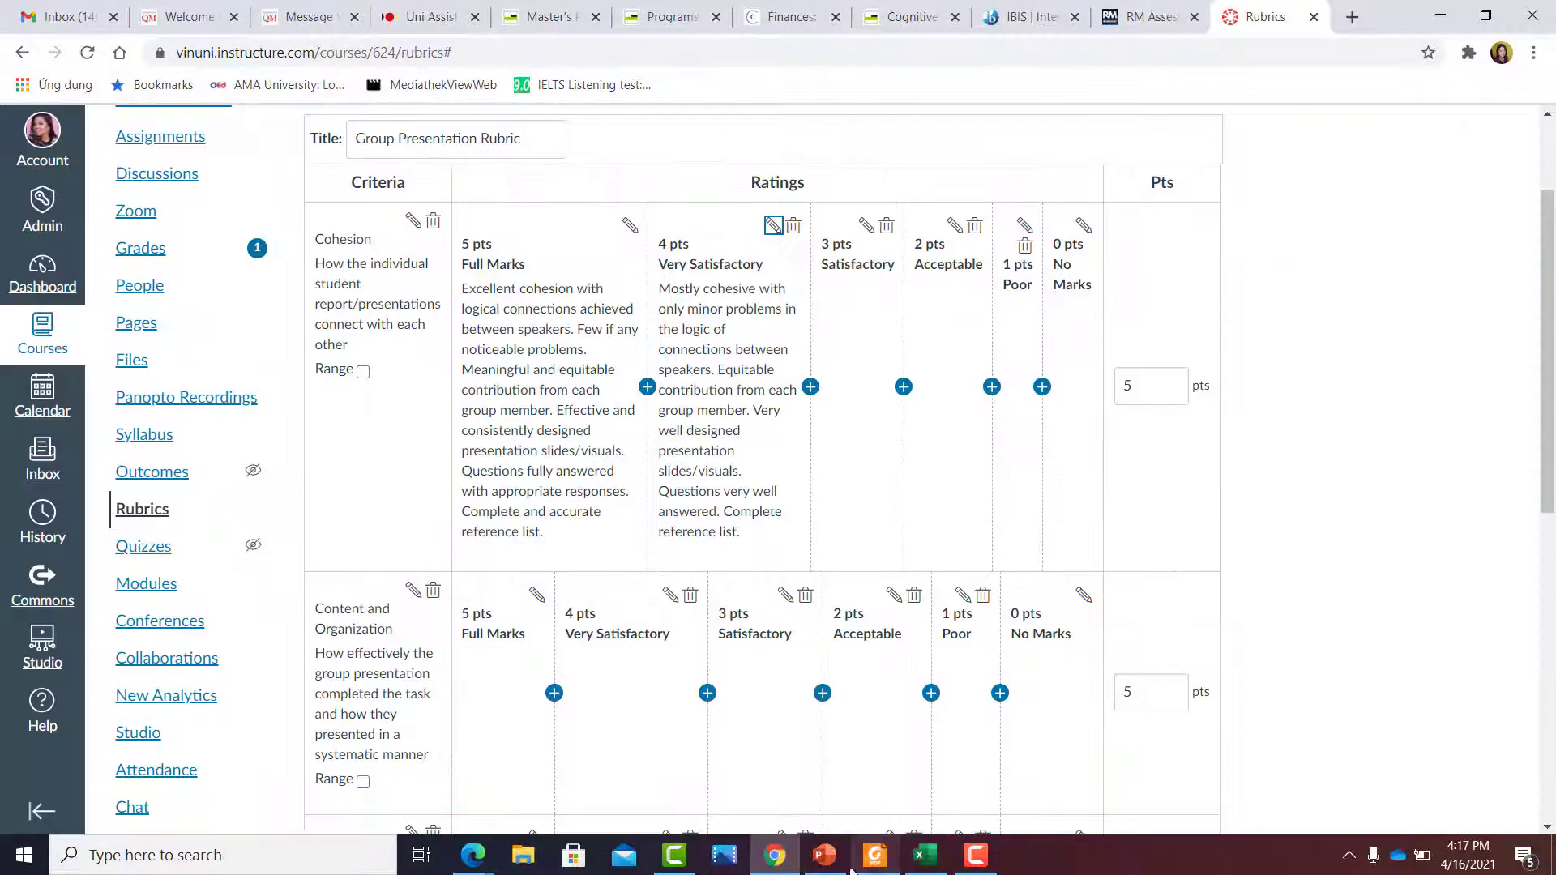
Copy the Credit-level Cohesion text from the PDF into the 3-point rating.
left_click(874, 857)
scroll(324, 567, "down", 1)
left_click_drag(244, 575, 413, 695)
key("ctrl+c")
left_click(774, 855)
left_click(867, 226)
left_click(646, 625)
key("ctrl+v")
left_click(900, 746)
Copy the Pass-level Cohesion text from the PDF into the 2-point Acceptable rating.
left_click(873, 855)
scroll(324, 527, "down", 2)
left_click_drag(246, 535, 395, 648)
key("ctrl+c")
left_click(774, 855)
left_click(955, 226)
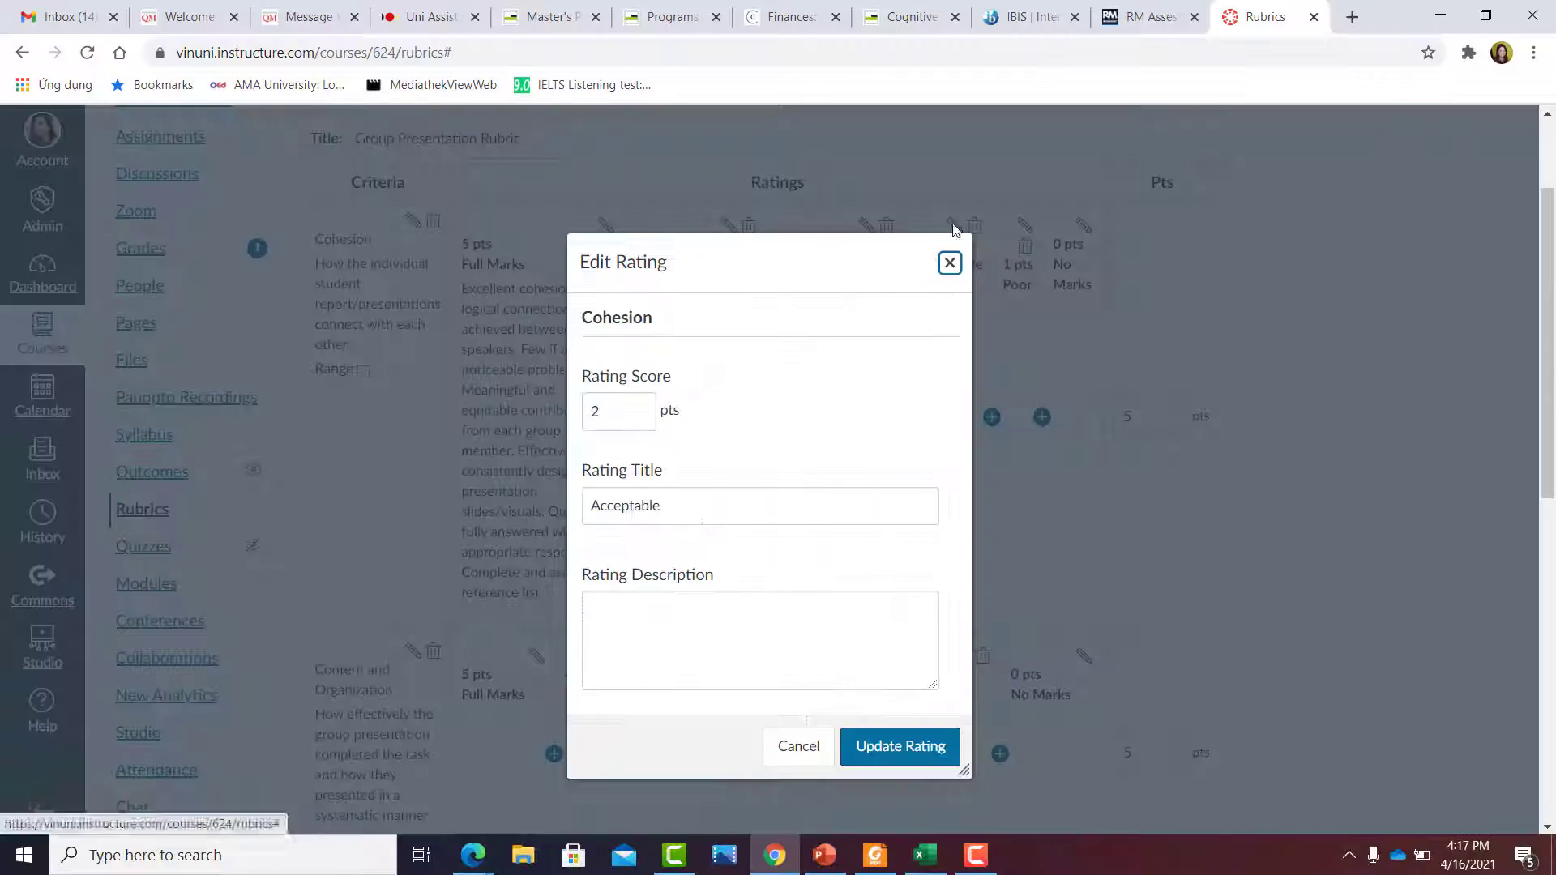
left_click(740, 654)
key("ctrl+v")
left_click(900, 746)
Copy the Fail-level Cohesion text into the 1-point Poor rating and begin editing No Marks.
left_click(874, 855)
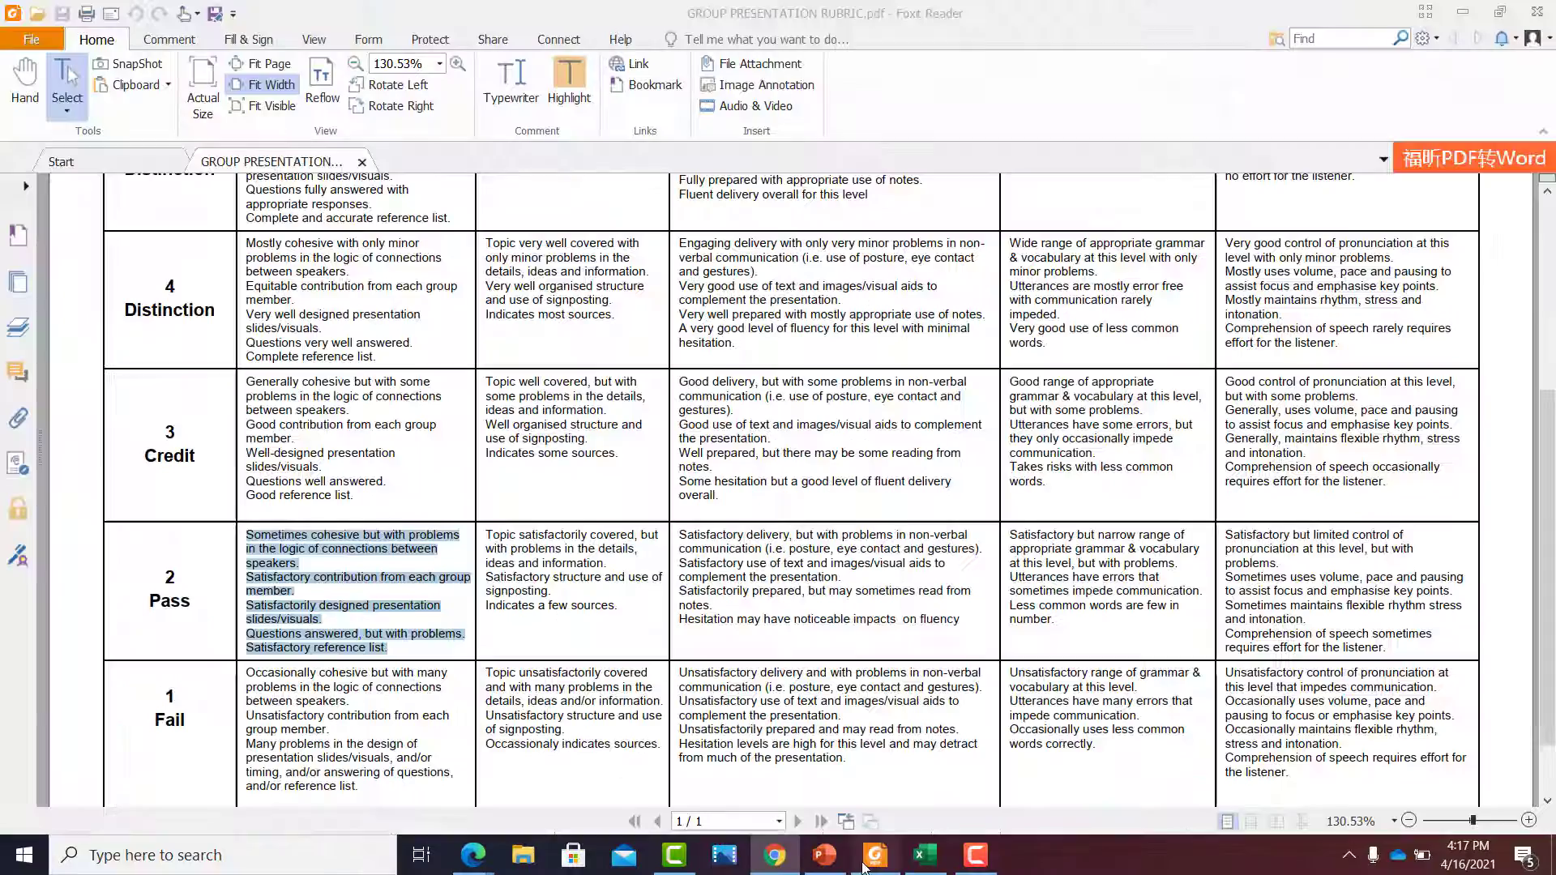
scroll(729, 487, "down", 2)
left_click_drag(245, 588, 357, 702)
key("ctrl+c")
left_click(774, 855)
left_click(1006, 225)
left_click(727, 611)
key("ctrl+v")
left_click(880, 744)
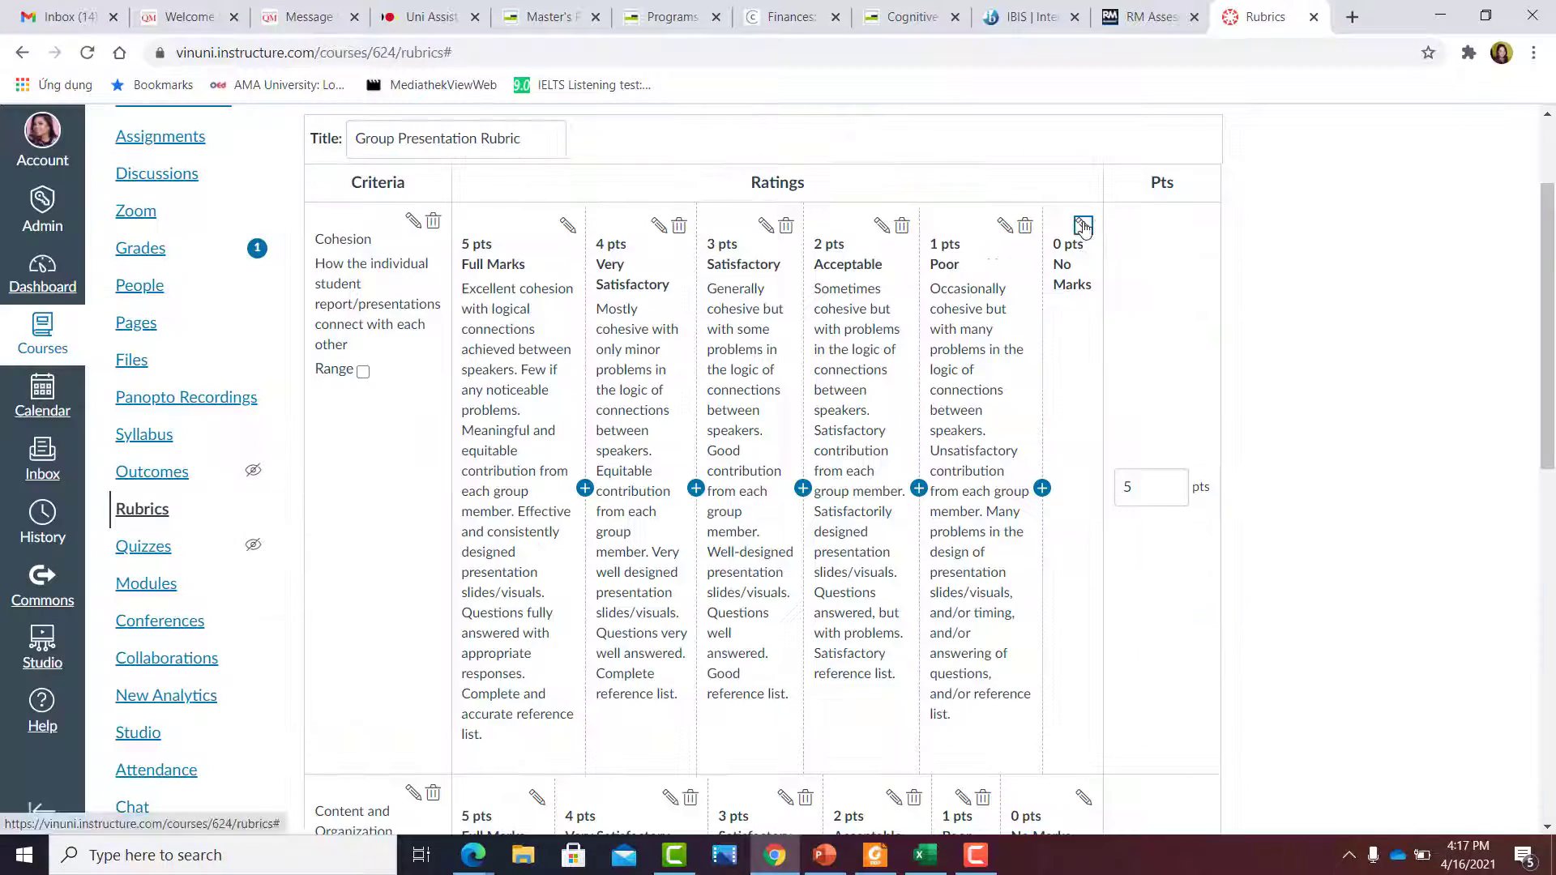
left_click(1084, 226)
left_click(796, 612)
Describe No Marks as 'Did not attempt the task.' and create the Group Presentation Rubric.
type("Did not attempt the task.")
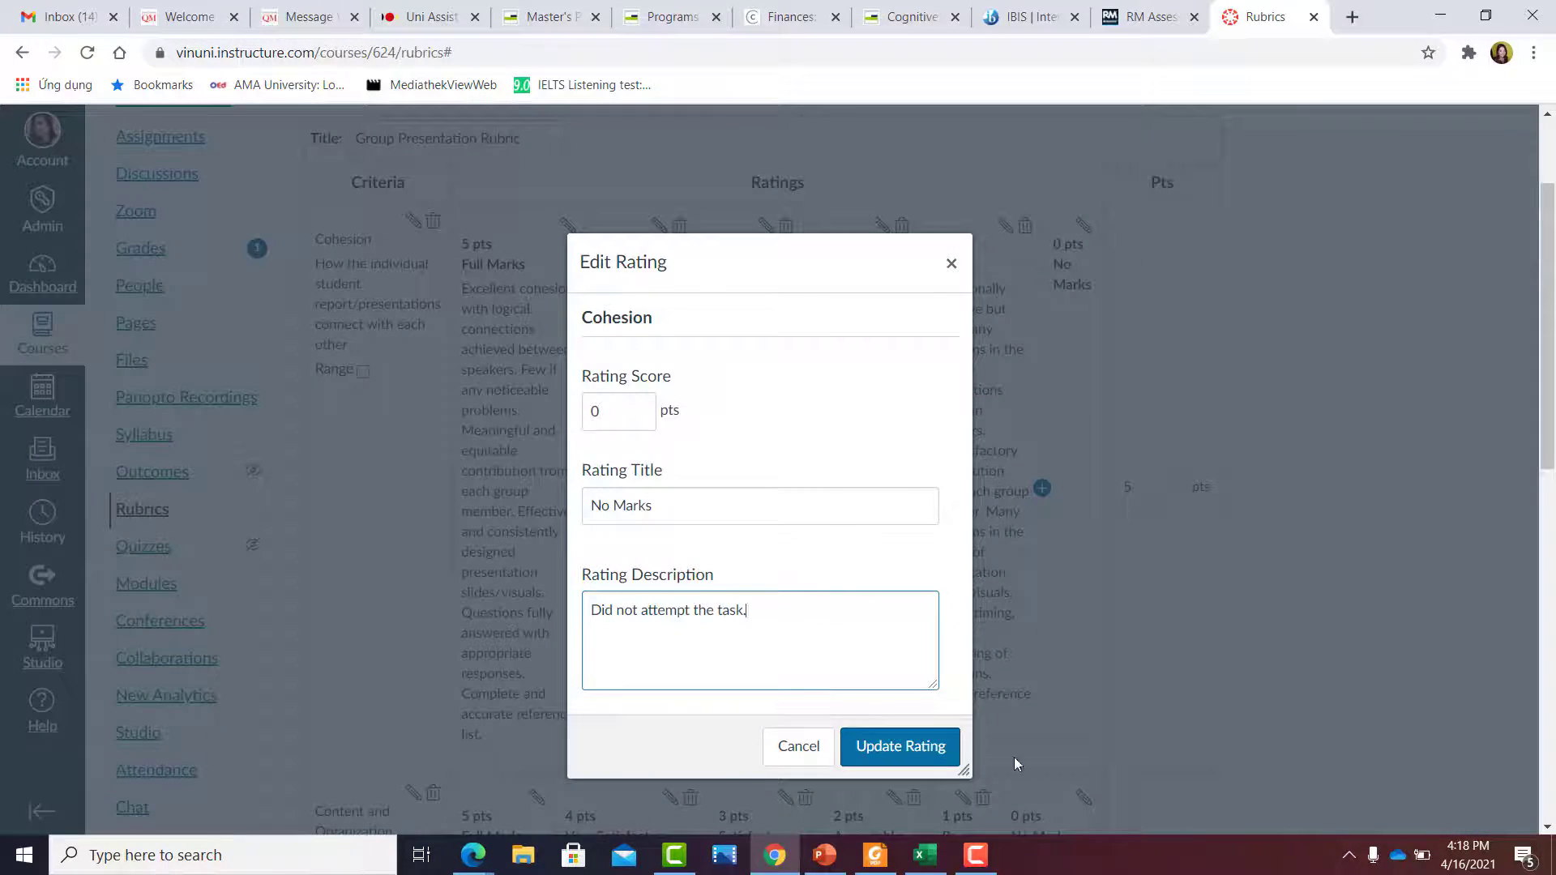
left_click(891, 749)
scroll(1343, 611, "down", 3)
scroll(1345, 611, "down", 5)
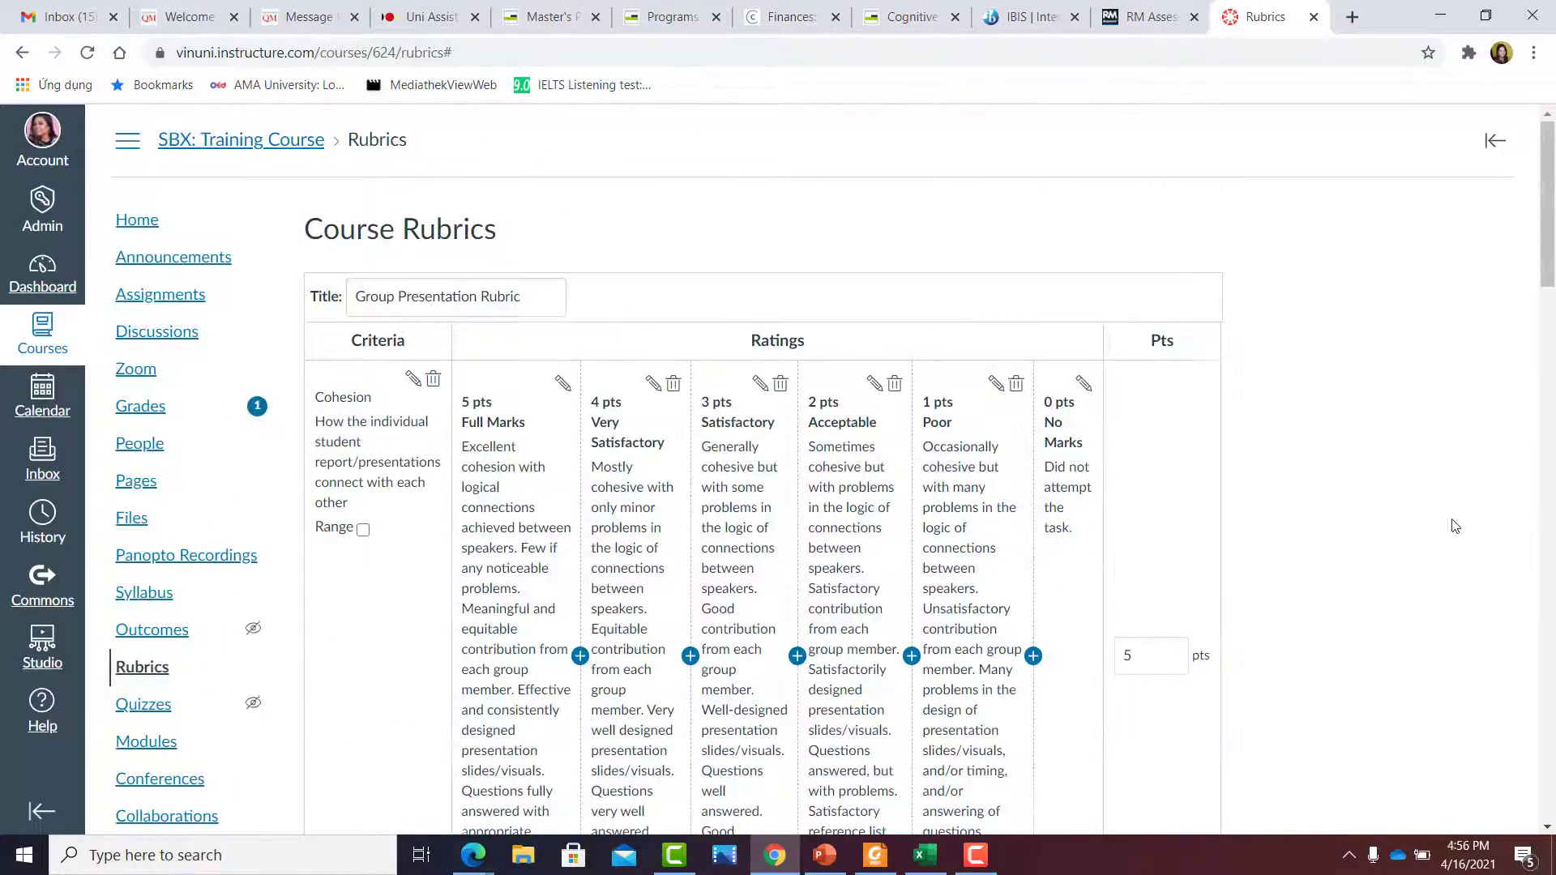
scroll(1454, 526, "down", 20)
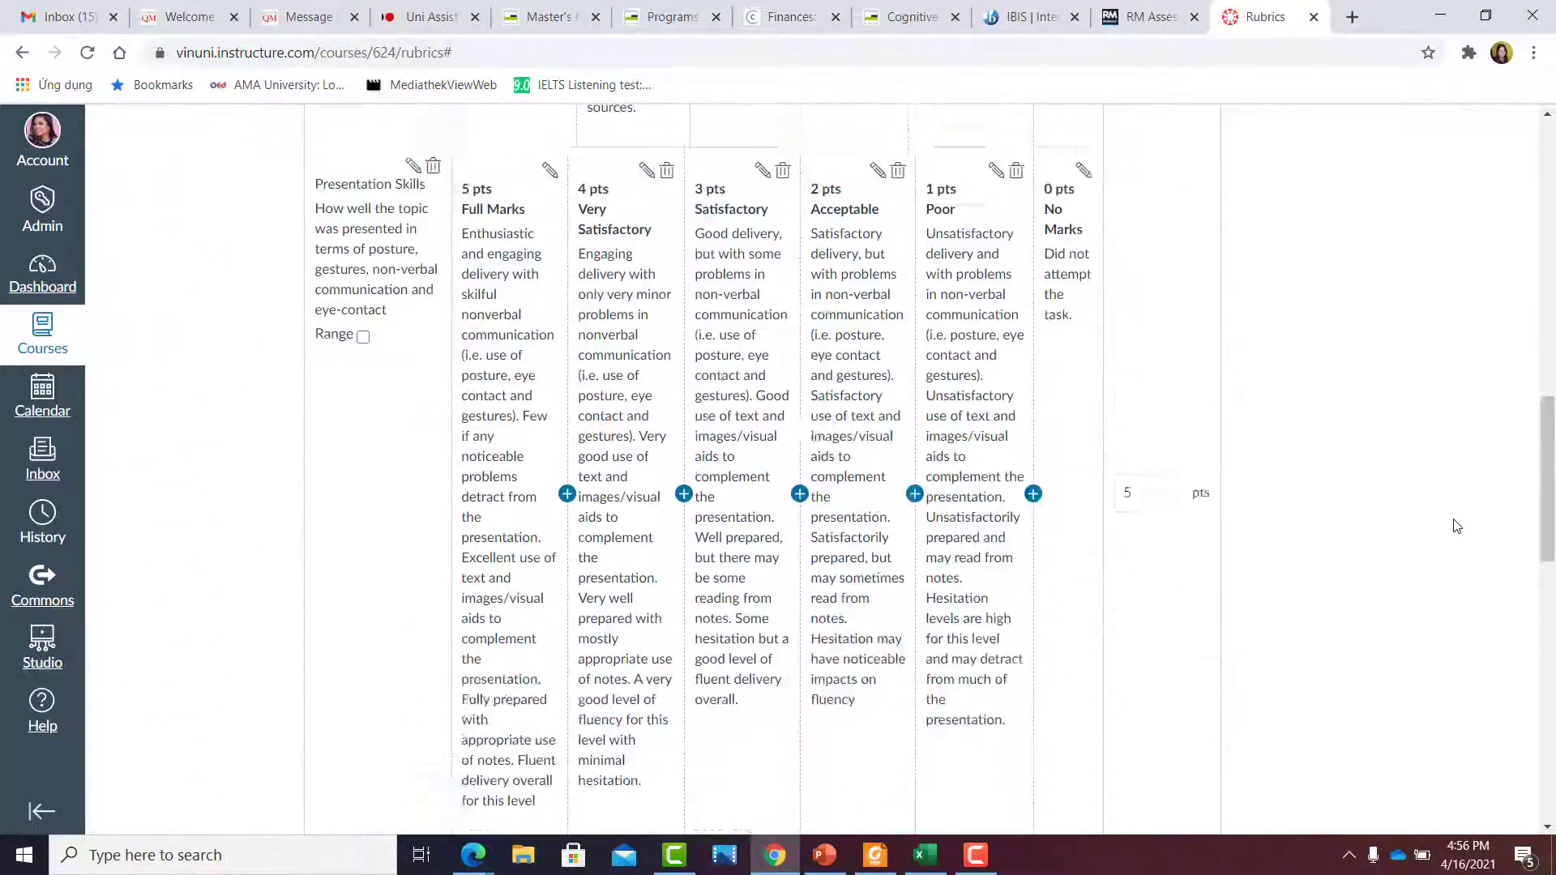
scroll(1455, 525, "down", 10)
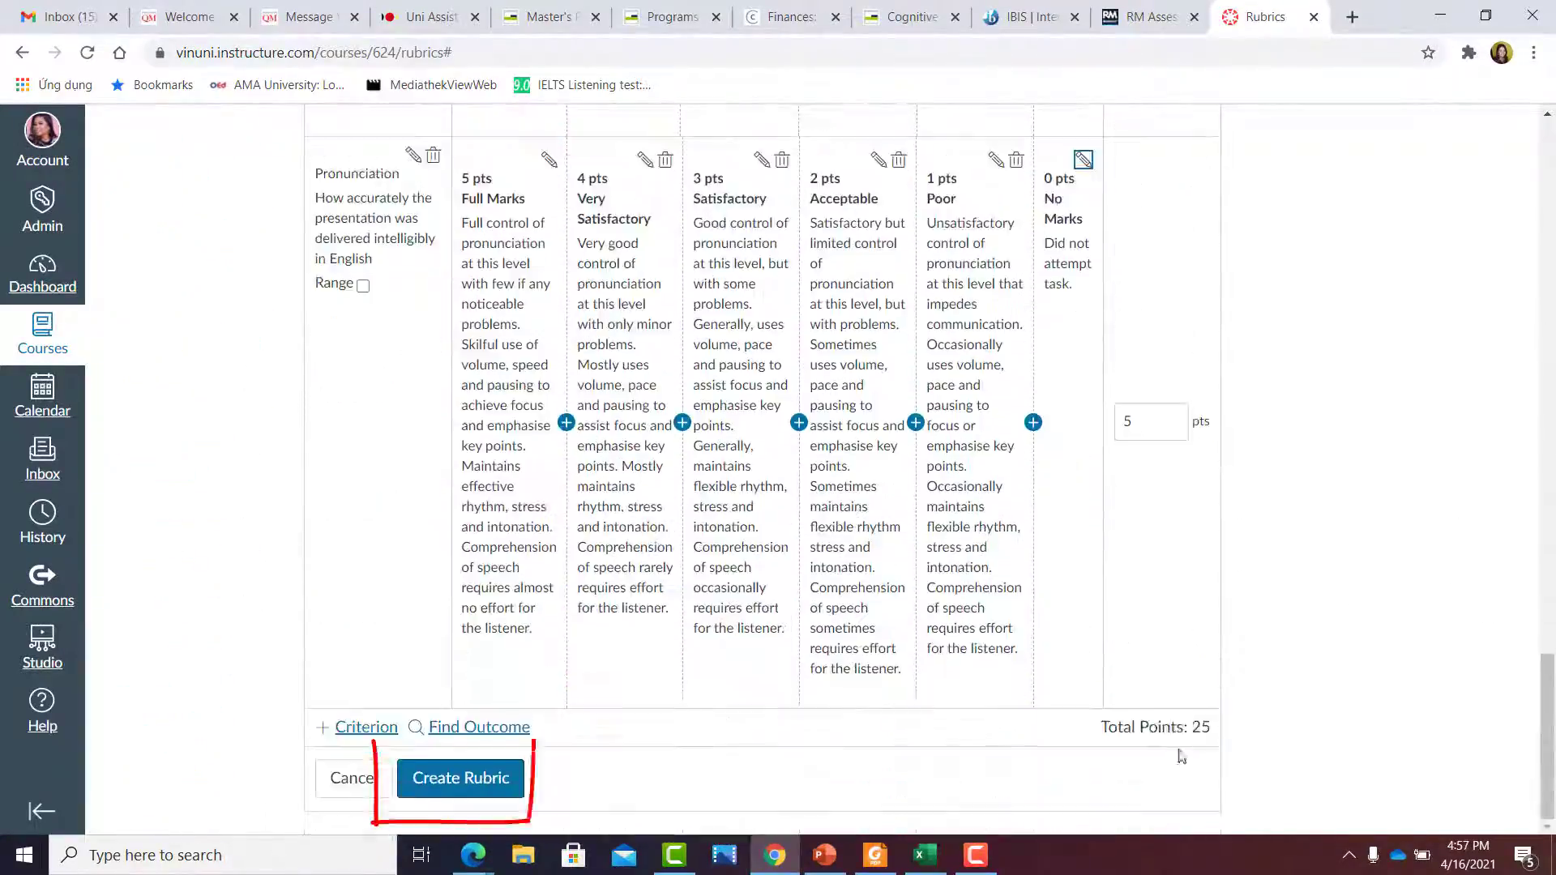
left_click(460, 778)
Go to the course Assignments list.
scroll(1424, 576, "down", 10)
scroll(1424, 577, "down", 5)
scroll(1424, 577, "up", 12)
scroll(1424, 576, "up", 3)
left_click(191, 295)
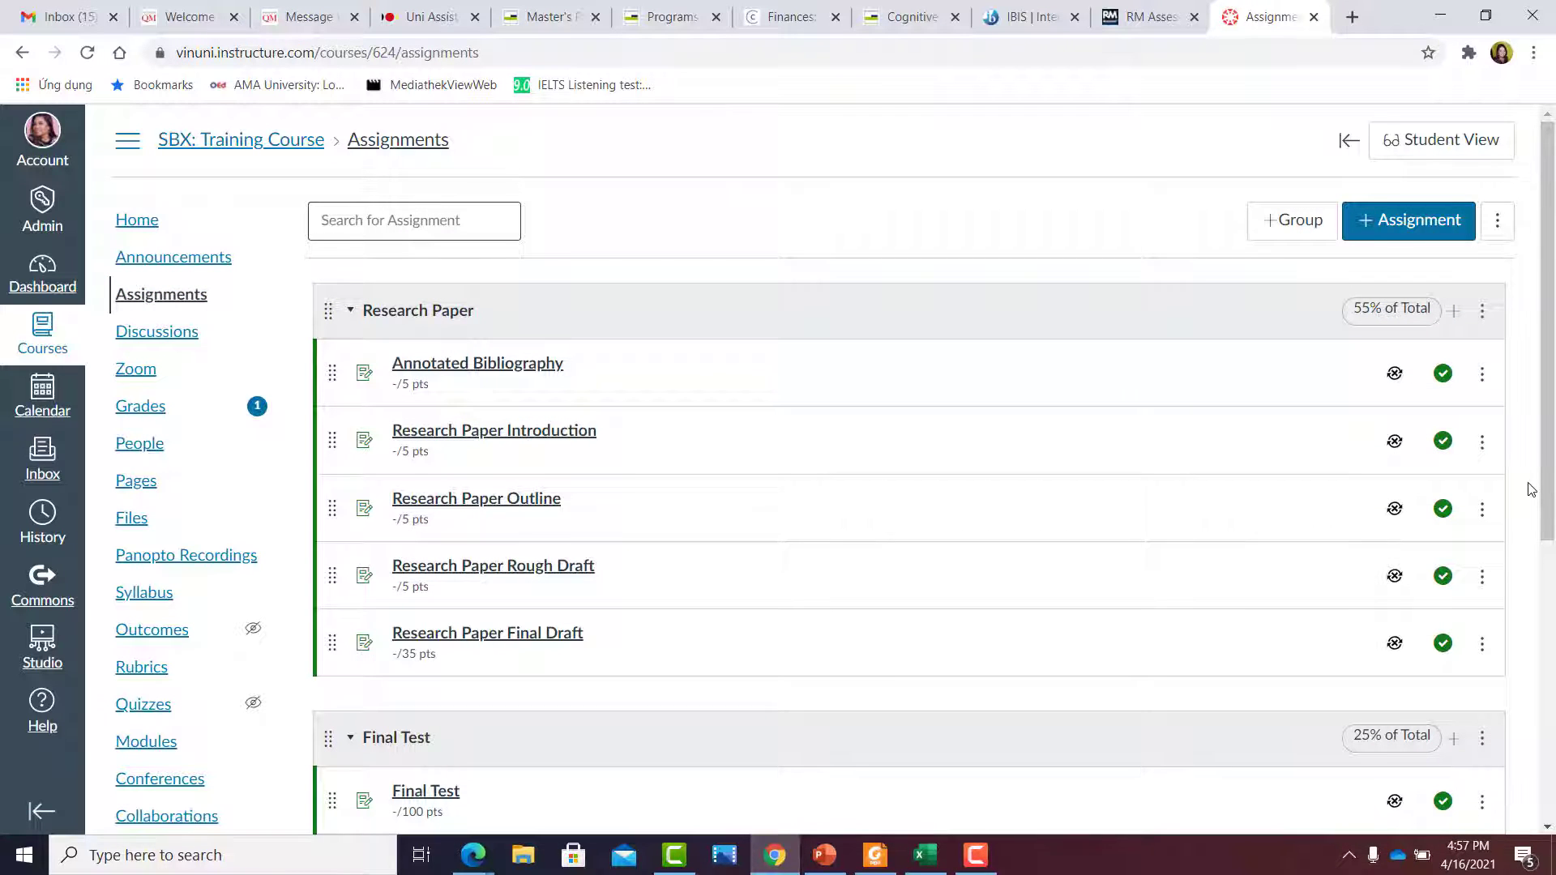
Start a new assignment titled 'Group Presentation - Test Rubric'.
scroll(1529, 488, "down", 6)
scroll(1529, 488, "up", 6)
left_click(1414, 225)
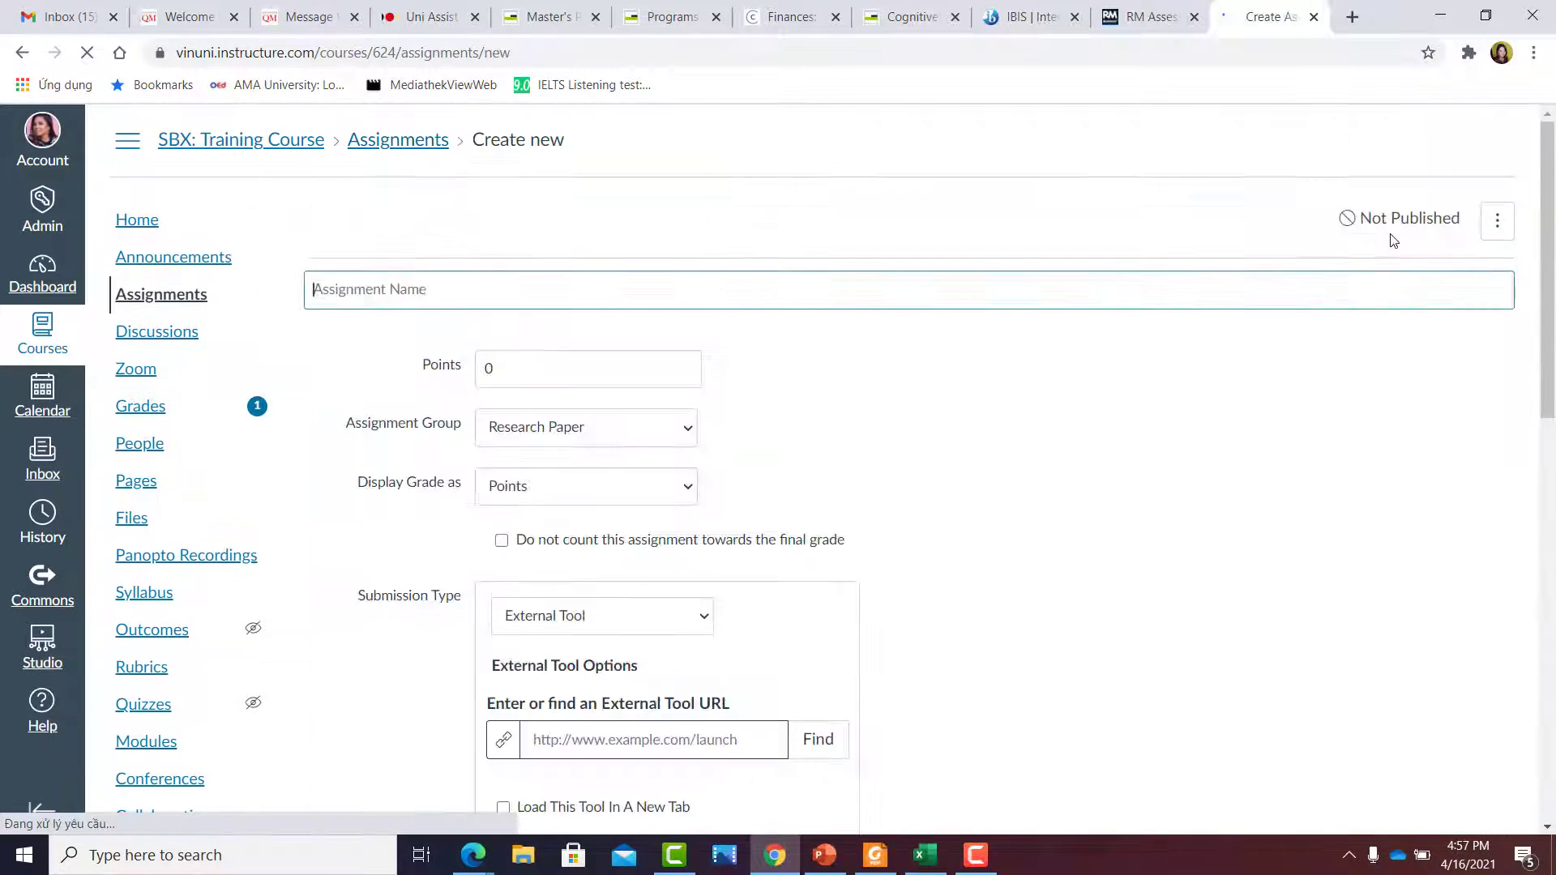
type("Group Presentation - TEst Rubri")
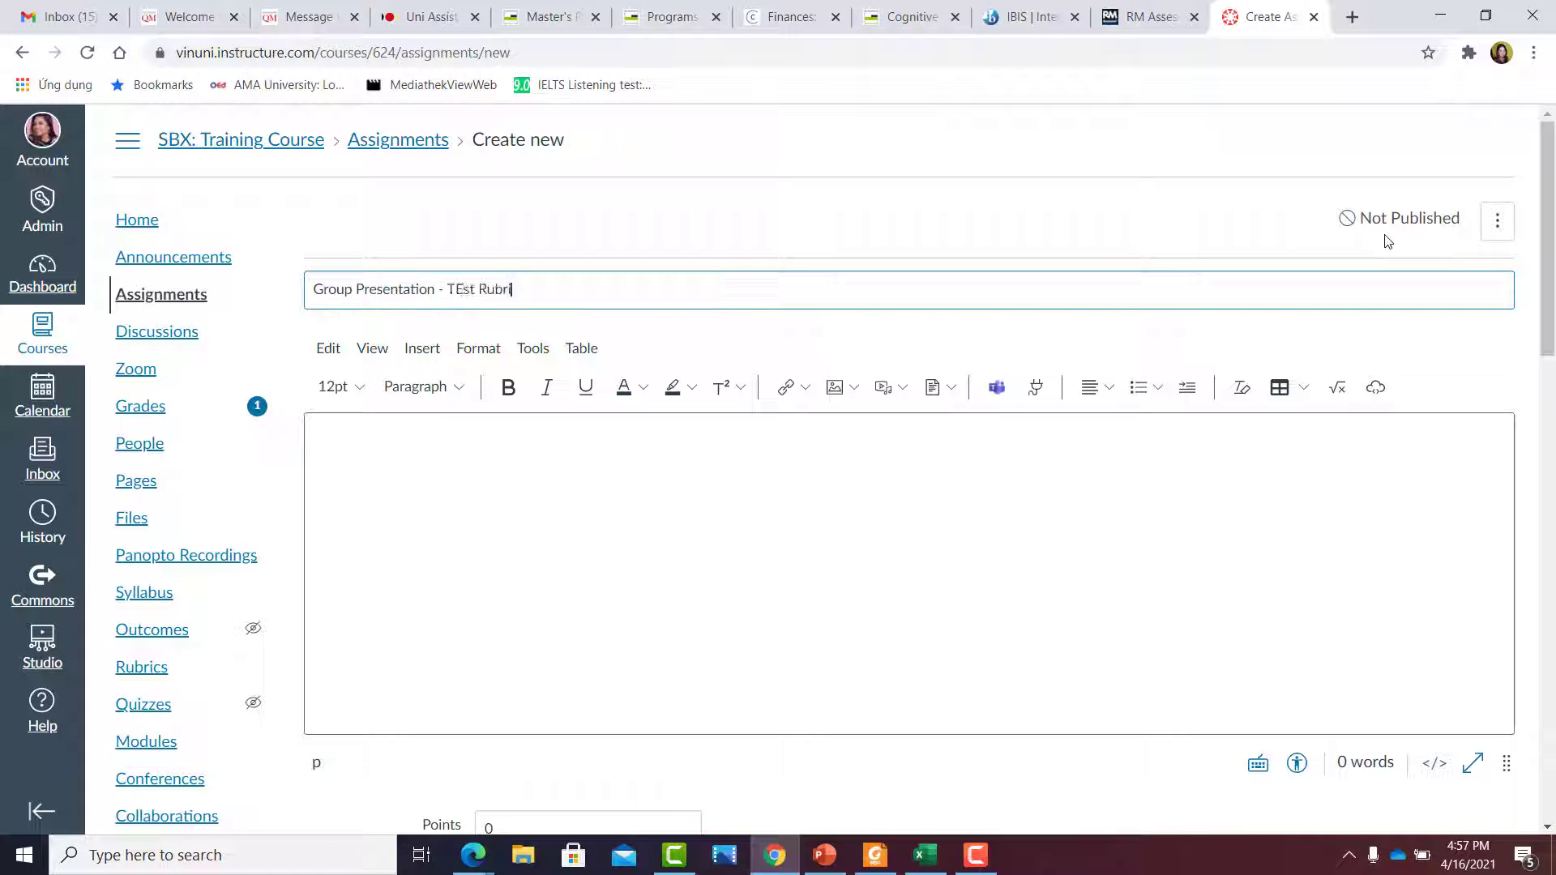
type("c")
left_click(472, 290)
key("BackSpace")
type("e")
Give the assignment 100 points and a new Presentation assignment group.
scroll(664, 511, "down", 3)
left_click(648, 524)
type("100")
left_click(586, 585)
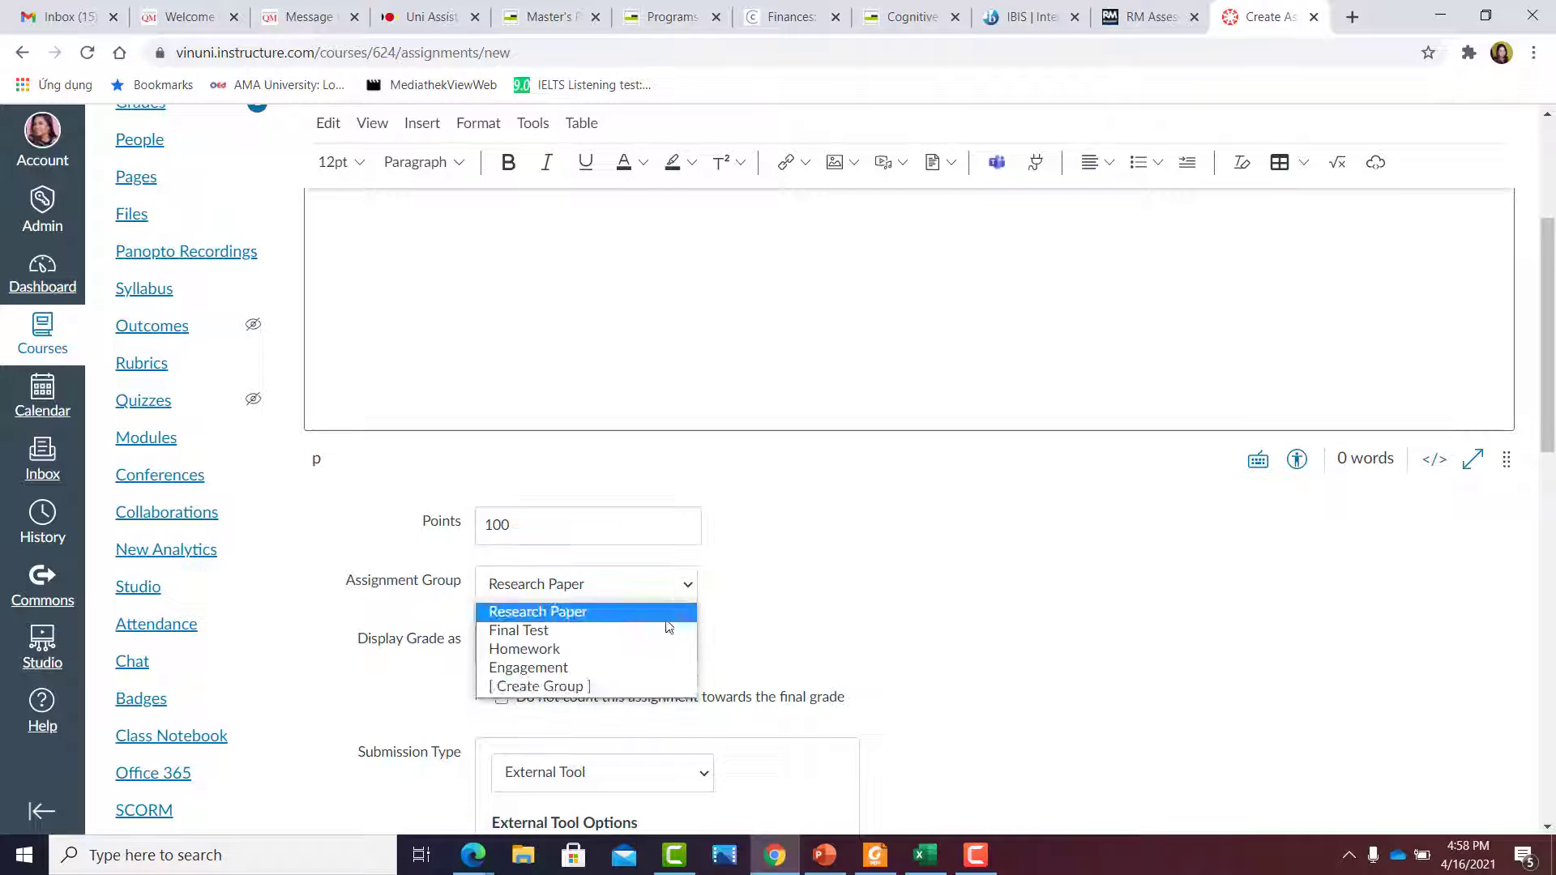
left_click(642, 689)
type("Prentation")
left_click(856, 551)
Set the submission type to Online with File Uploads and save the assignment.
scroll(990, 605, "down", 9)
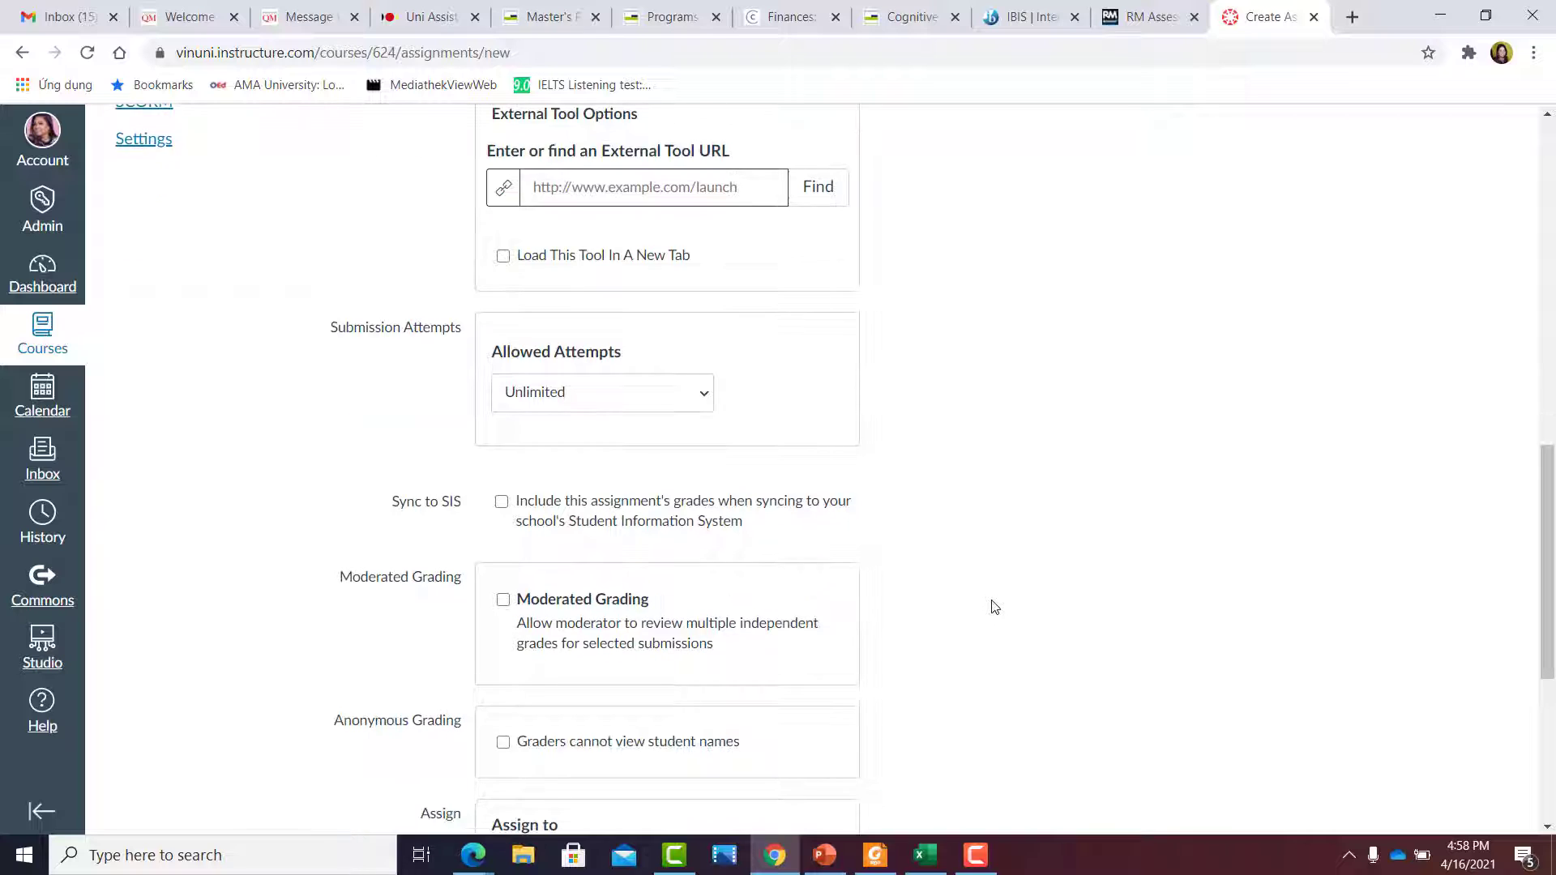
scroll(990, 605, "down", 5)
left_click(1473, 743)
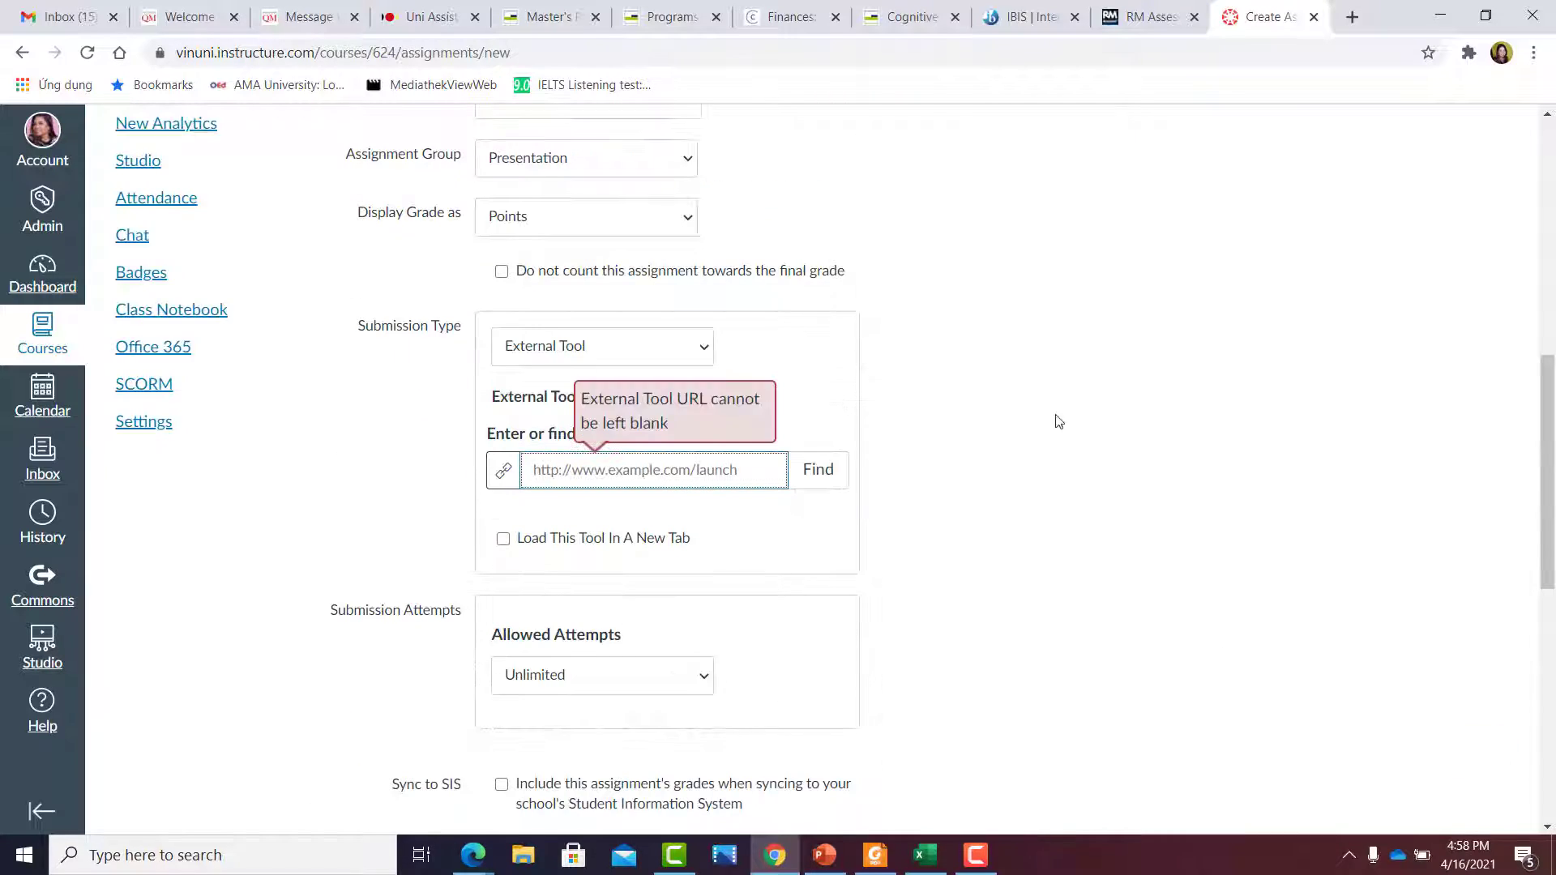
left_click(616, 347)
left_click(612, 387)
left_click(536, 556)
scroll(1063, 632, "down", 12)
left_click(1472, 745)
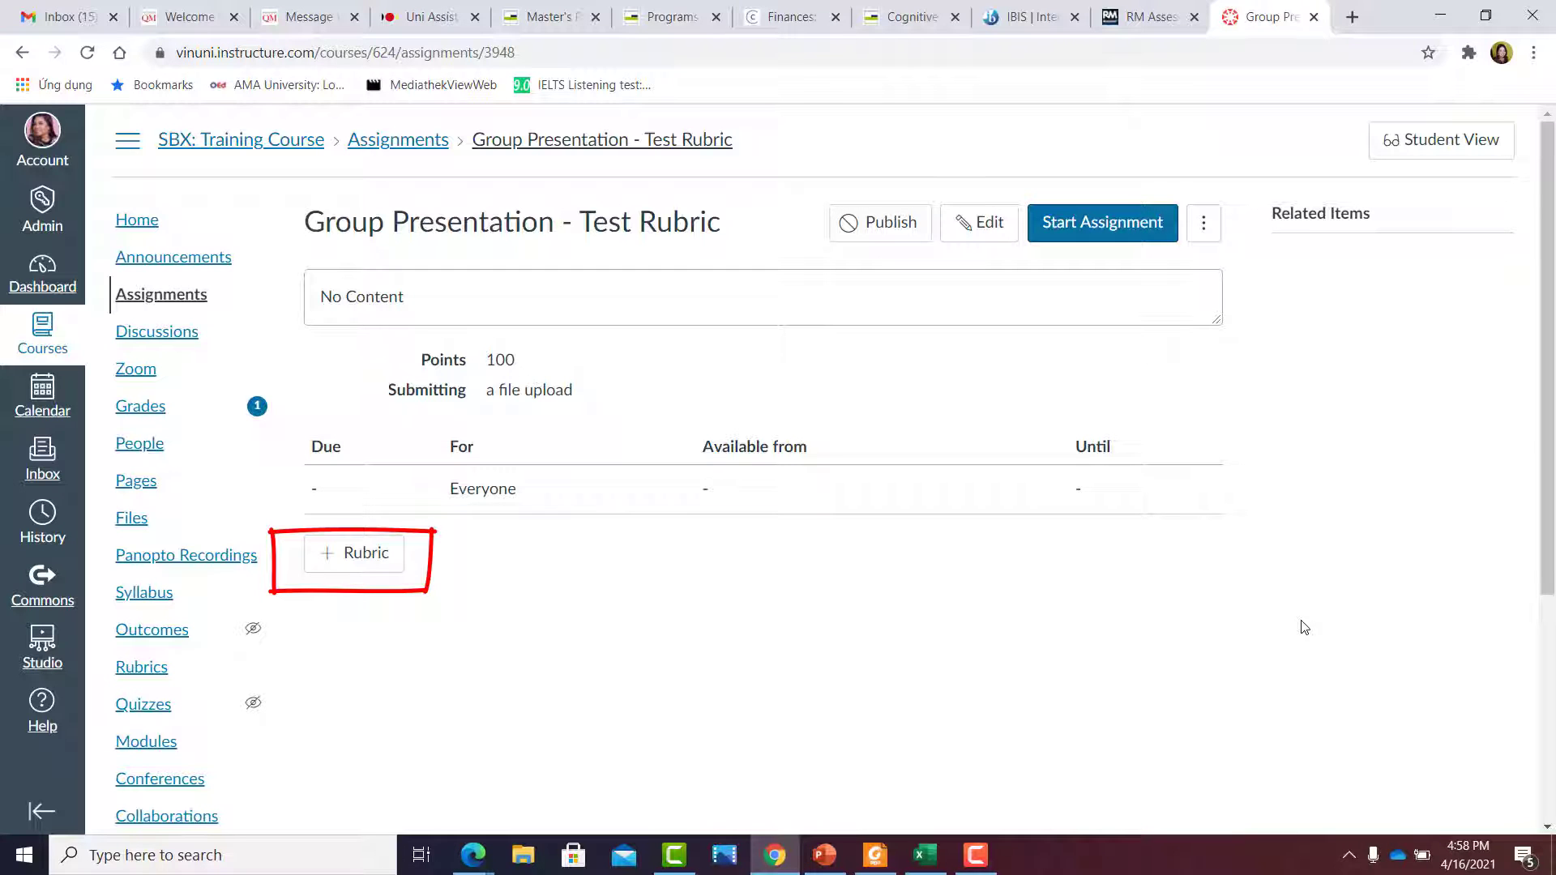
Find the Group Presentation Rubric under SBX: Training Course and use it on the assignment.
left_click(377, 565)
scroll(1470, 527, "down", 4)
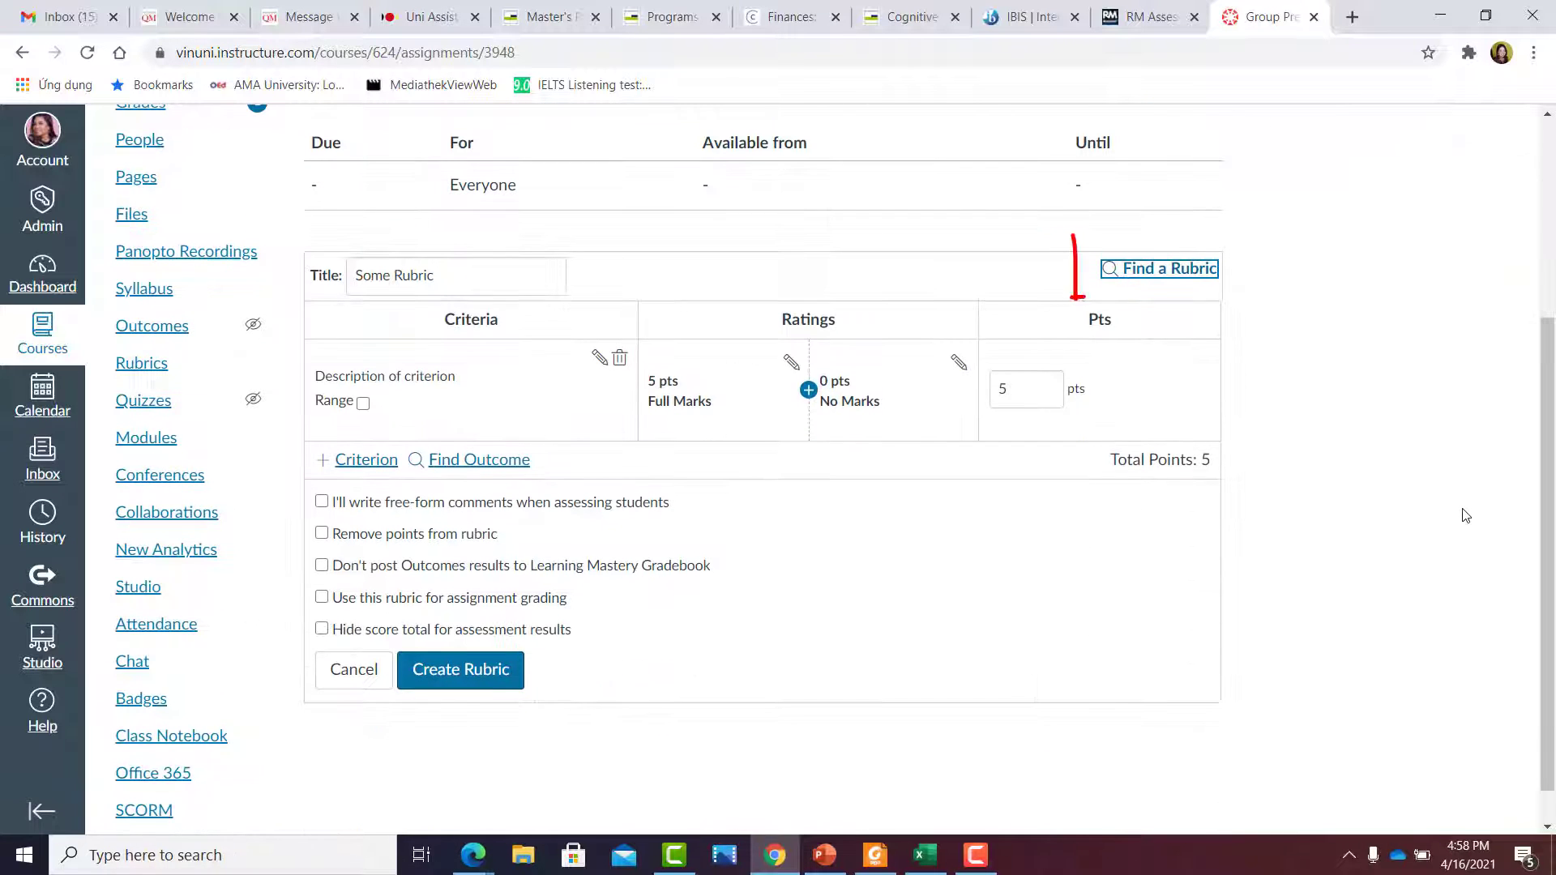
left_click(1185, 271)
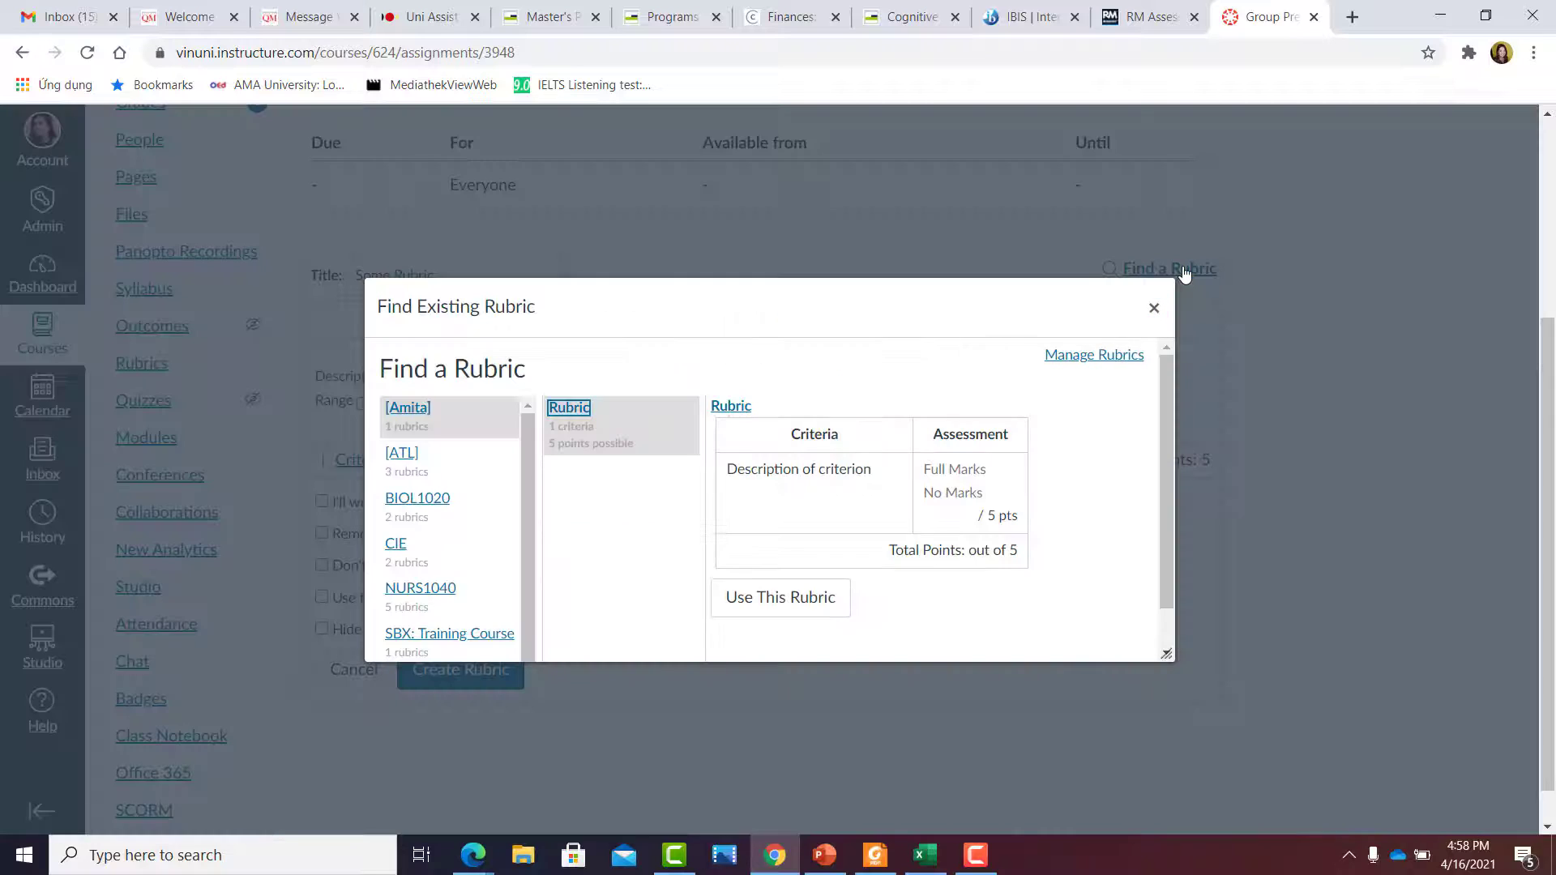
left_click(463, 637)
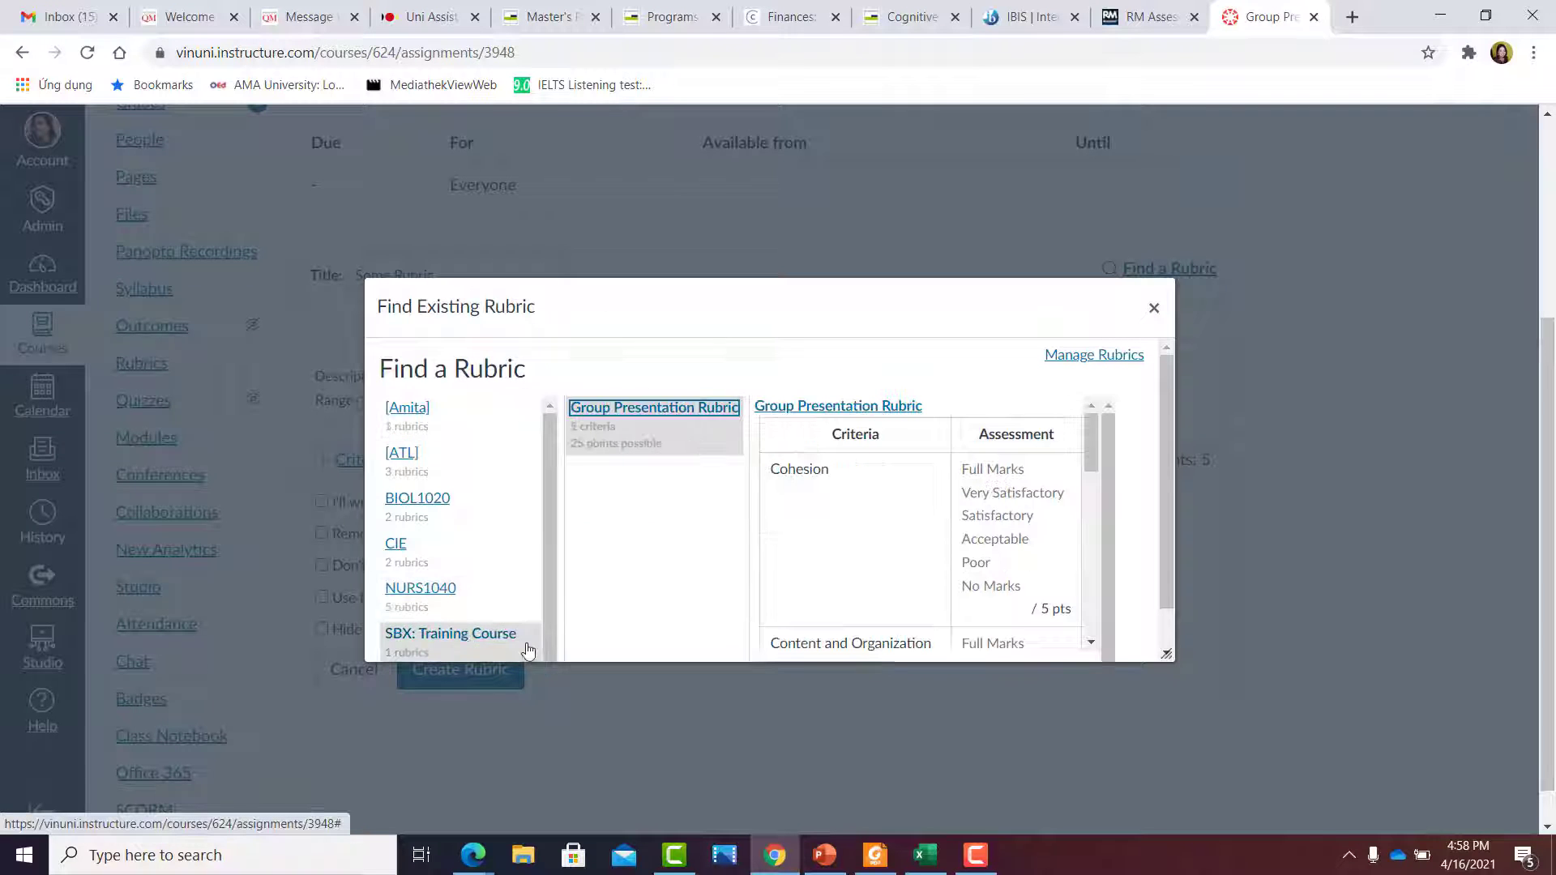
left_click_drag(1091, 451, 1096, 605)
left_click_drag(1165, 471, 1175, 629)
left_click(824, 633)
scroll(1324, 575, "down", 15)
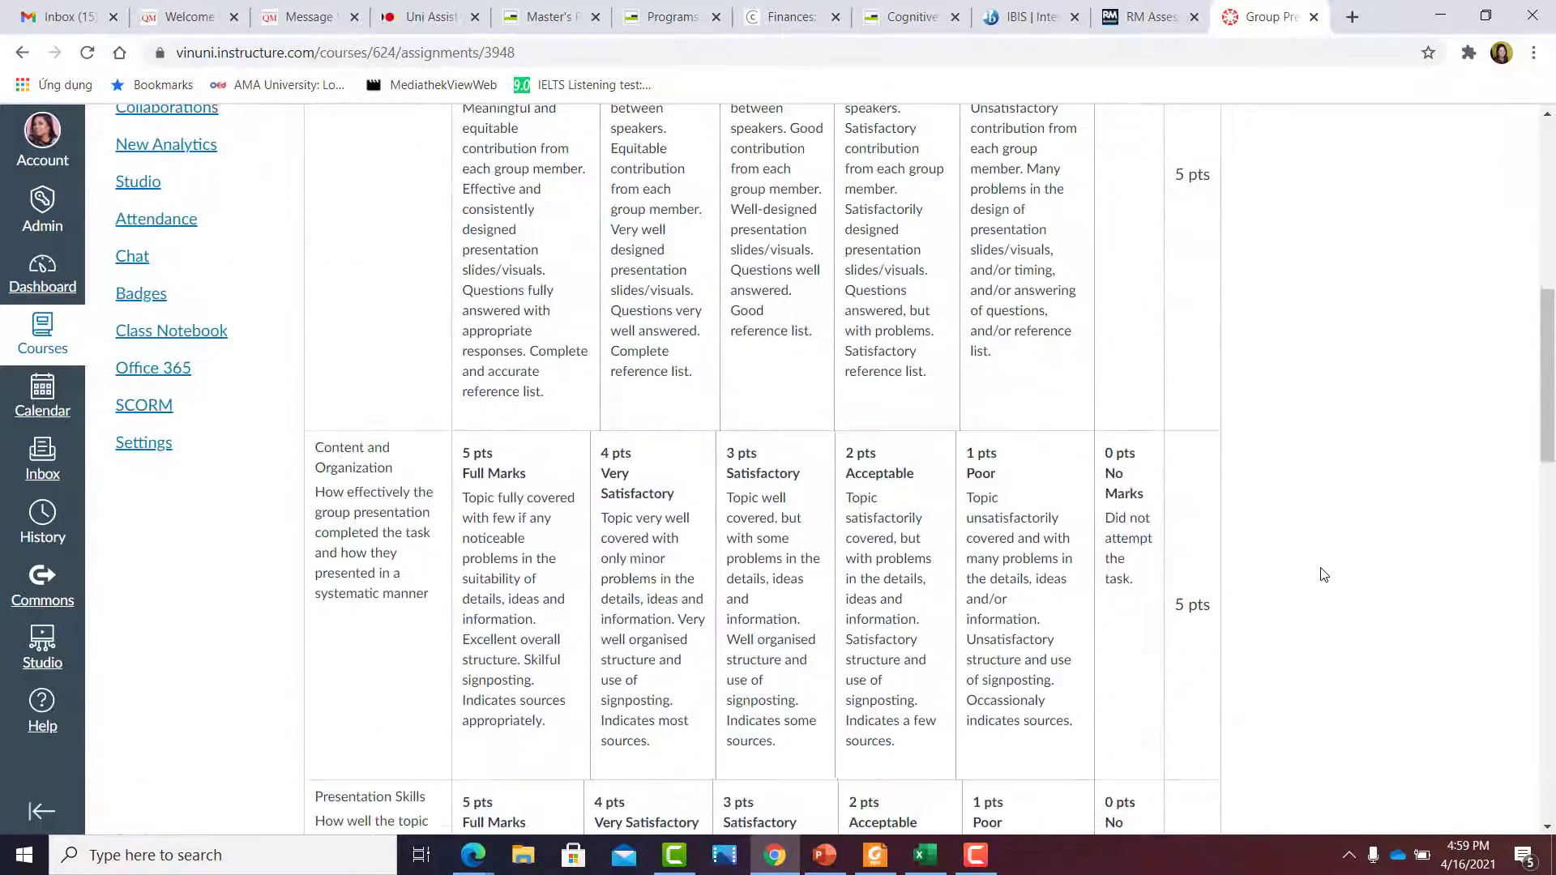
scroll(1324, 575, "down", 8)
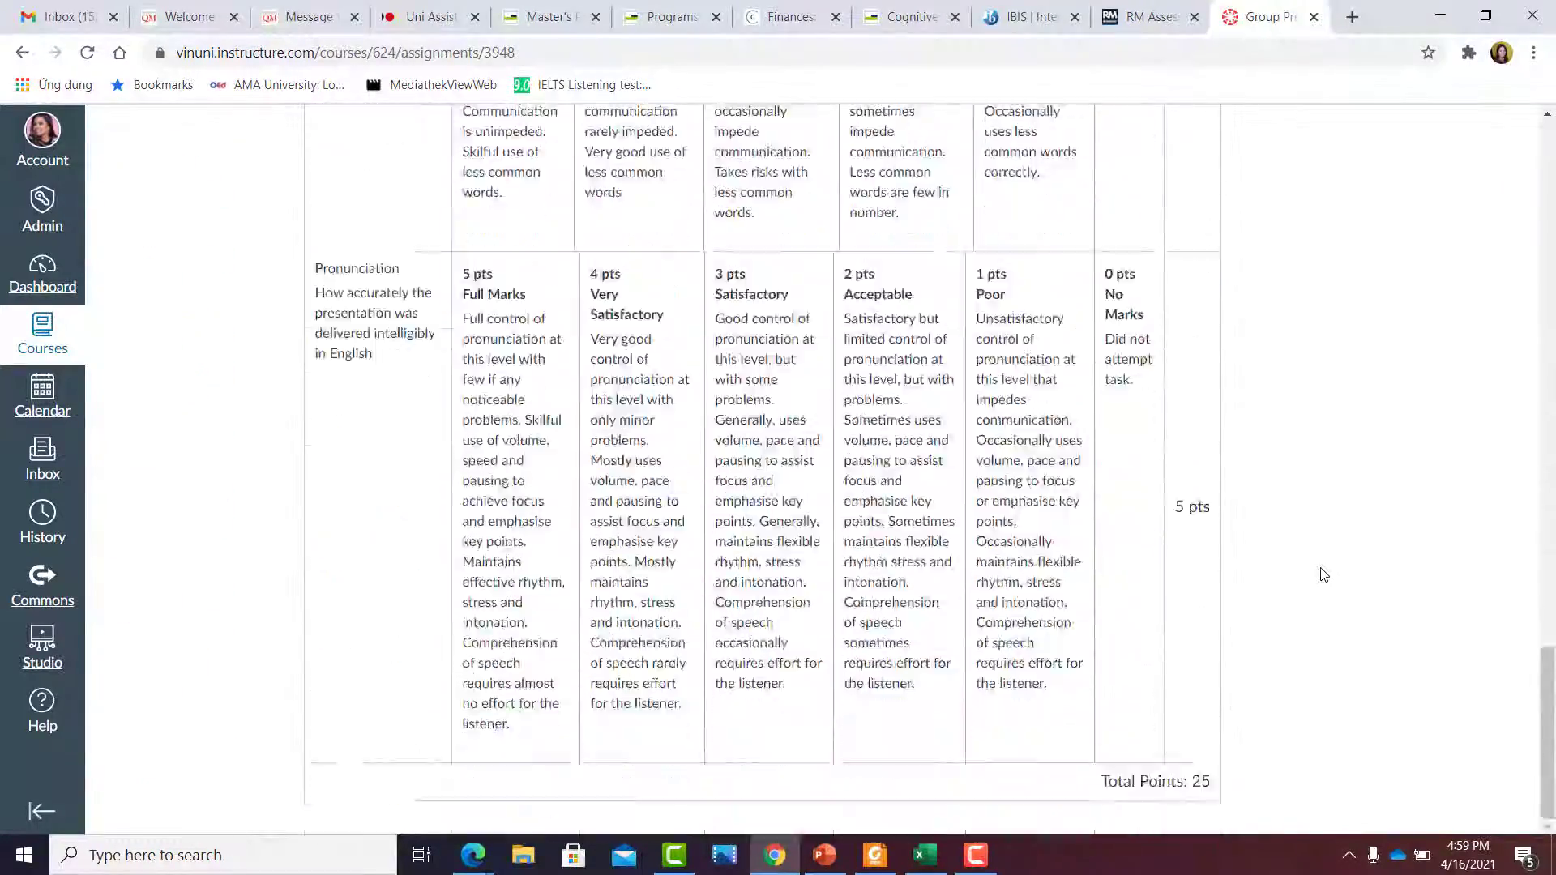
scroll(1323, 575, "up", 20)
scroll(1324, 575, "up", 3)
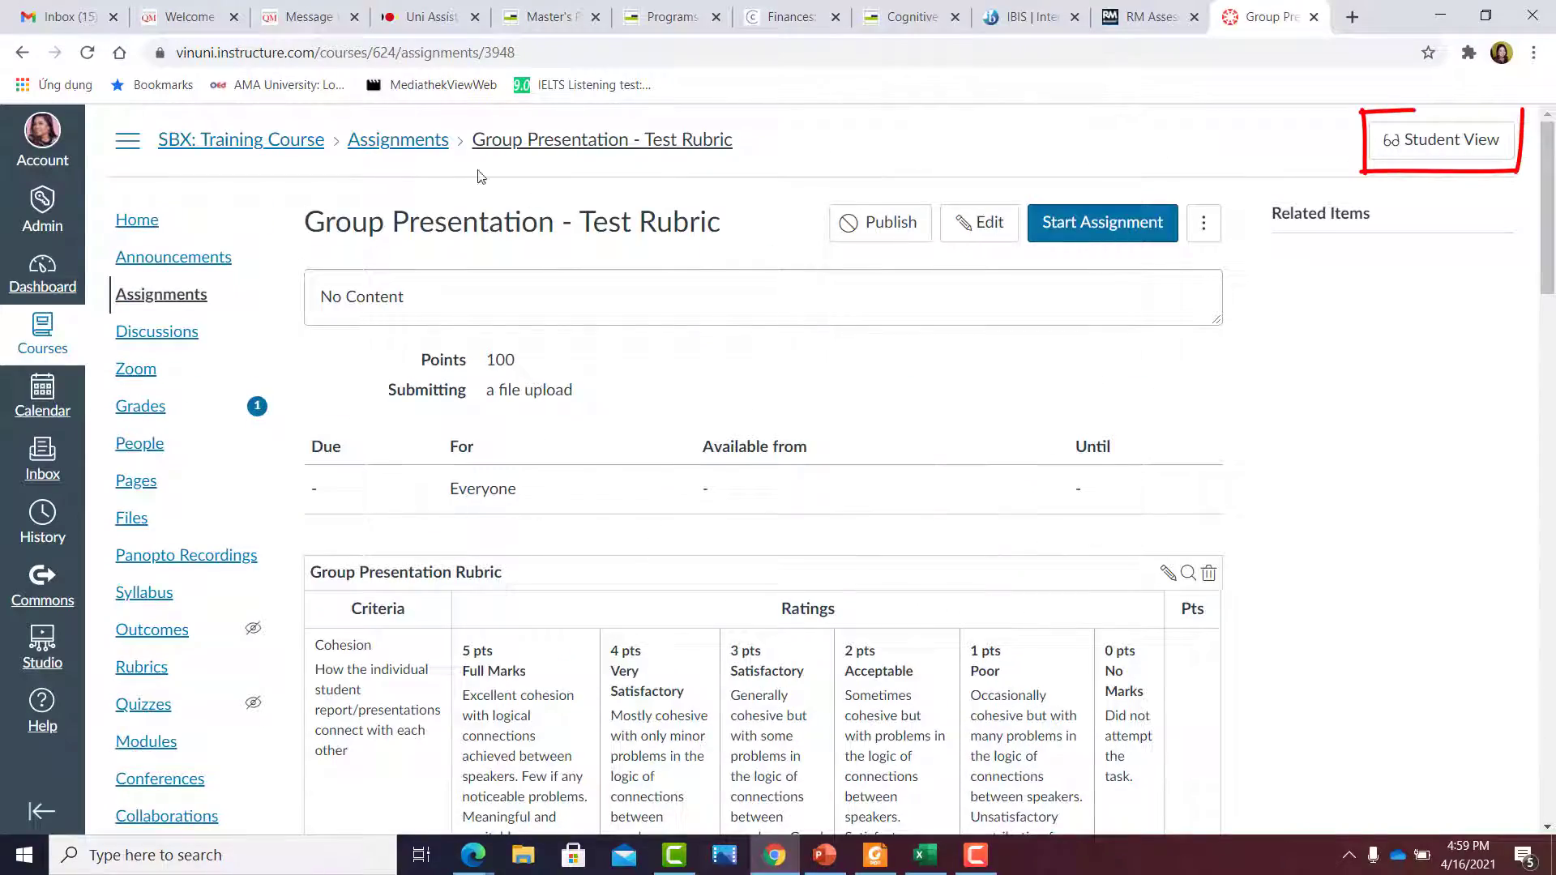
Return to the assignments list, then briefly enter and leave Student View.
left_click(398, 140)
left_click(1441, 139)
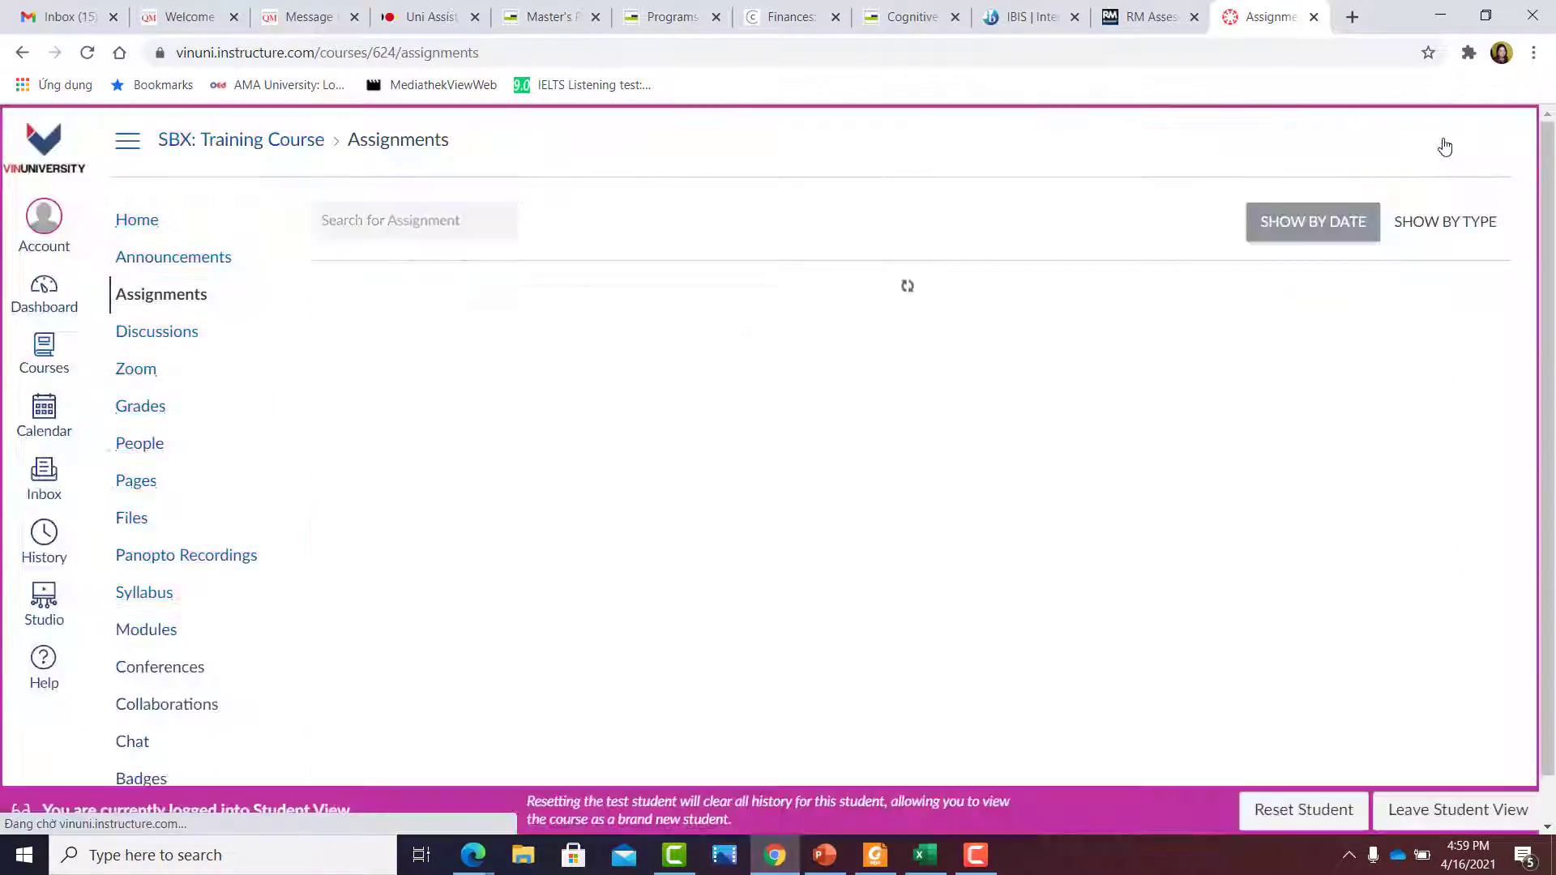
scroll(820, 605, "down", 3)
scroll(820, 605, "up", 4)
left_click(1459, 810)
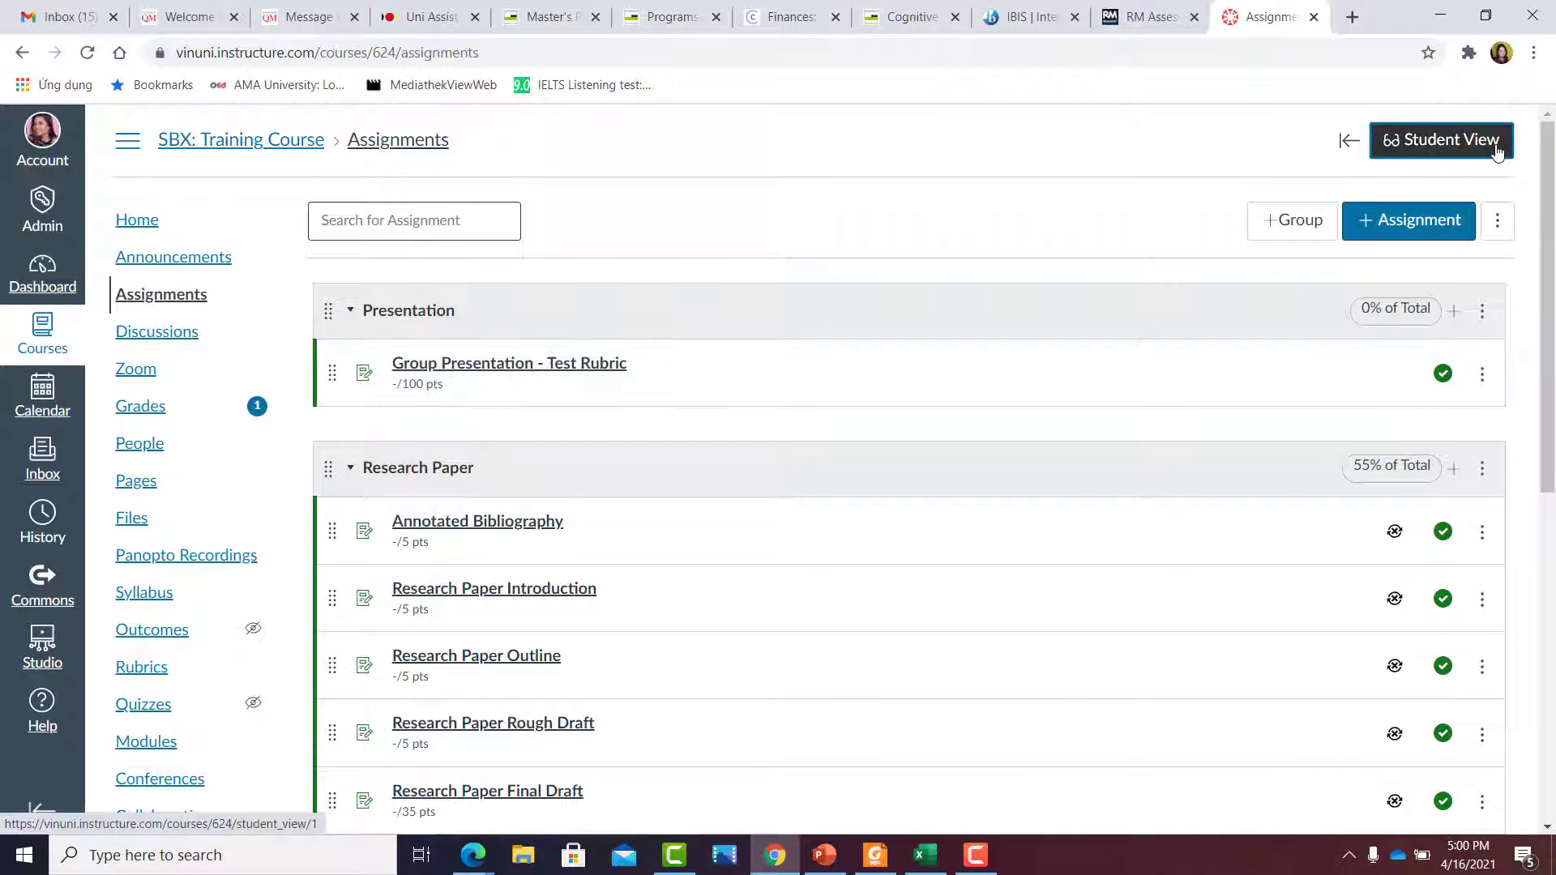
Review the Group Presentation - Test Rubric assignment's rubric in Student View, then leave it.
left_click(1441, 140)
left_click(632, 404)
scroll(1331, 522, "down", 20)
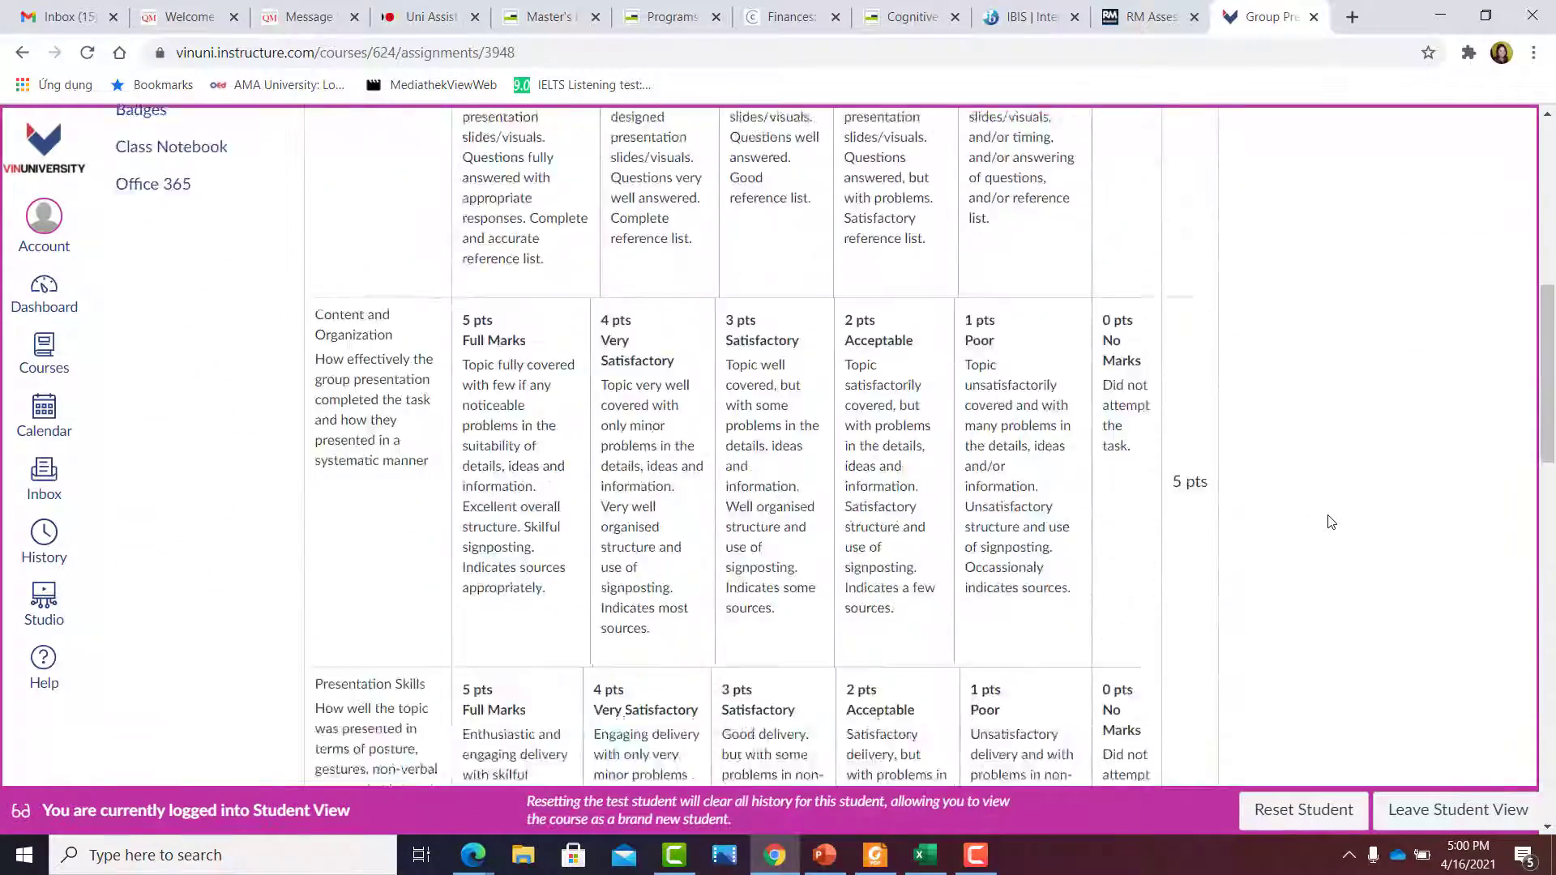
scroll(1331, 522, "up", 20)
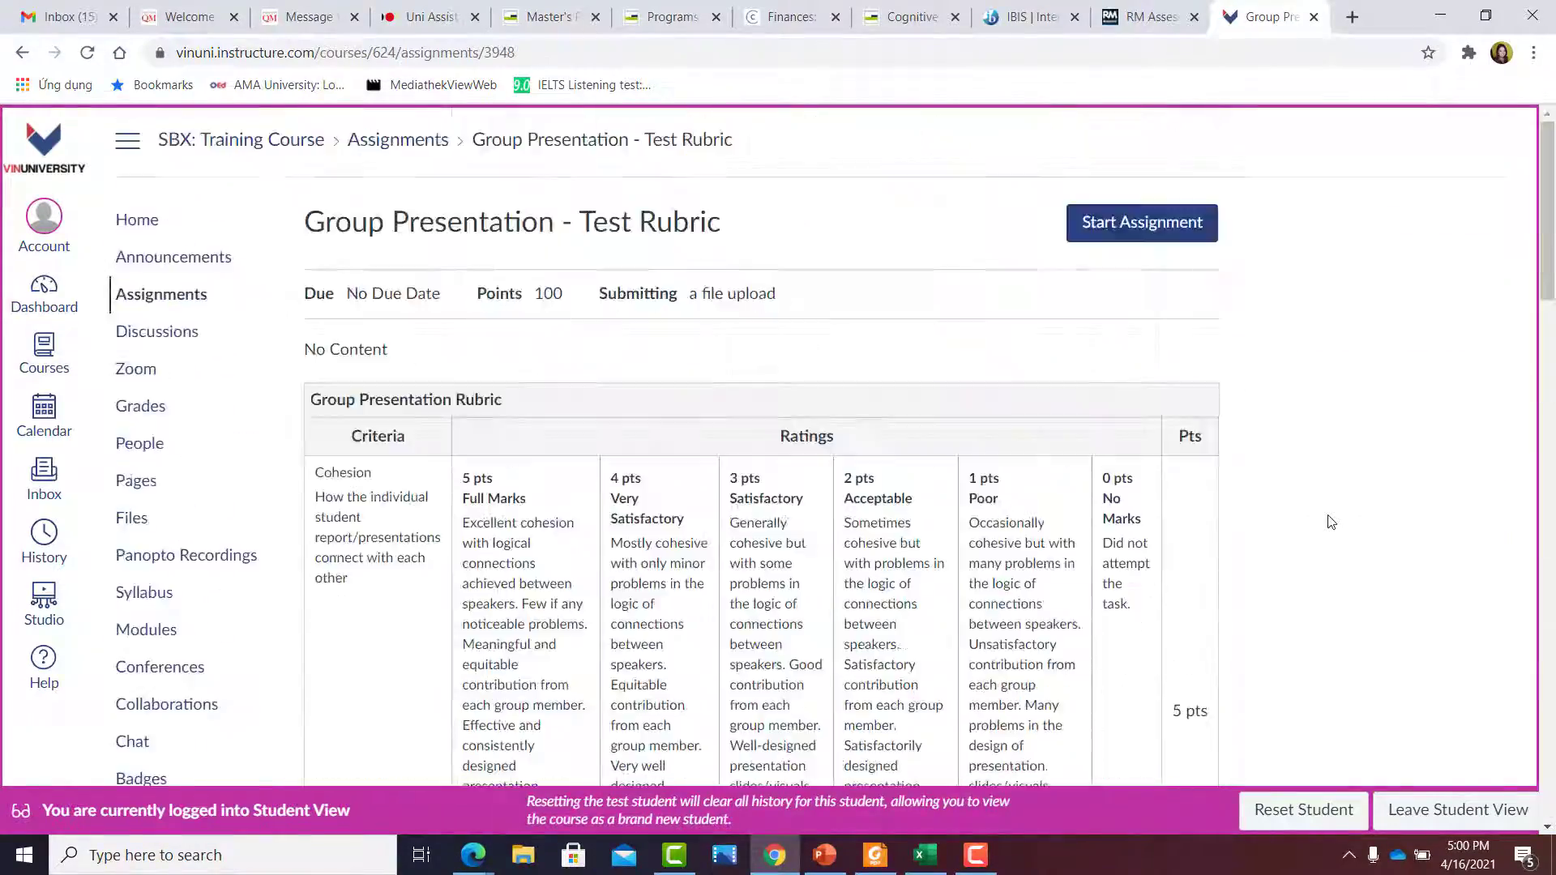
left_click(1453, 812)
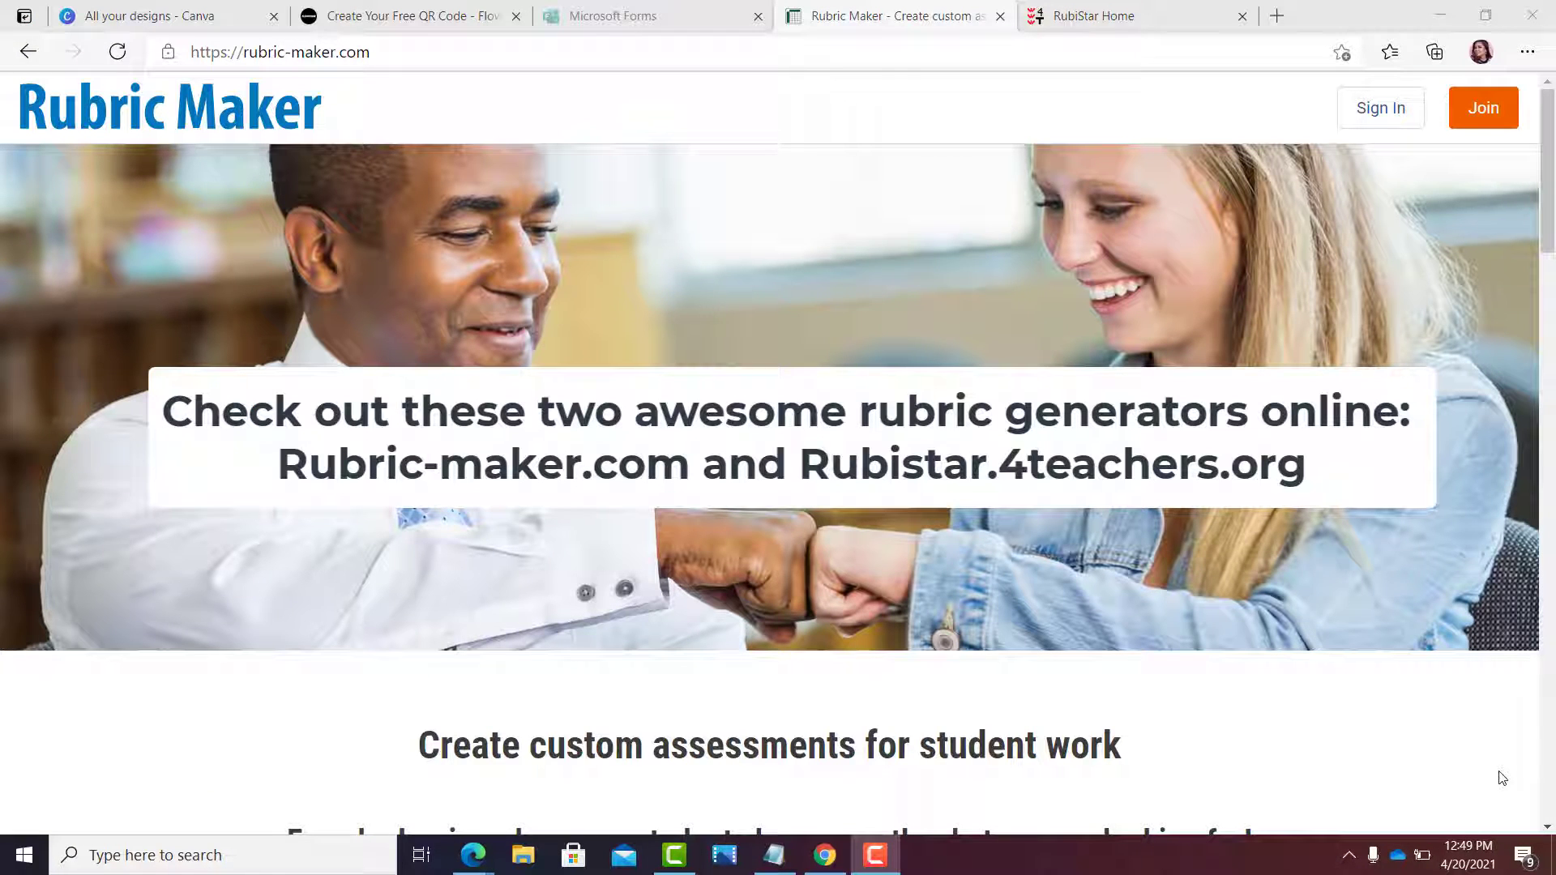
Switch to the RubiStar Home browser tab.
left_click(1151, 16)
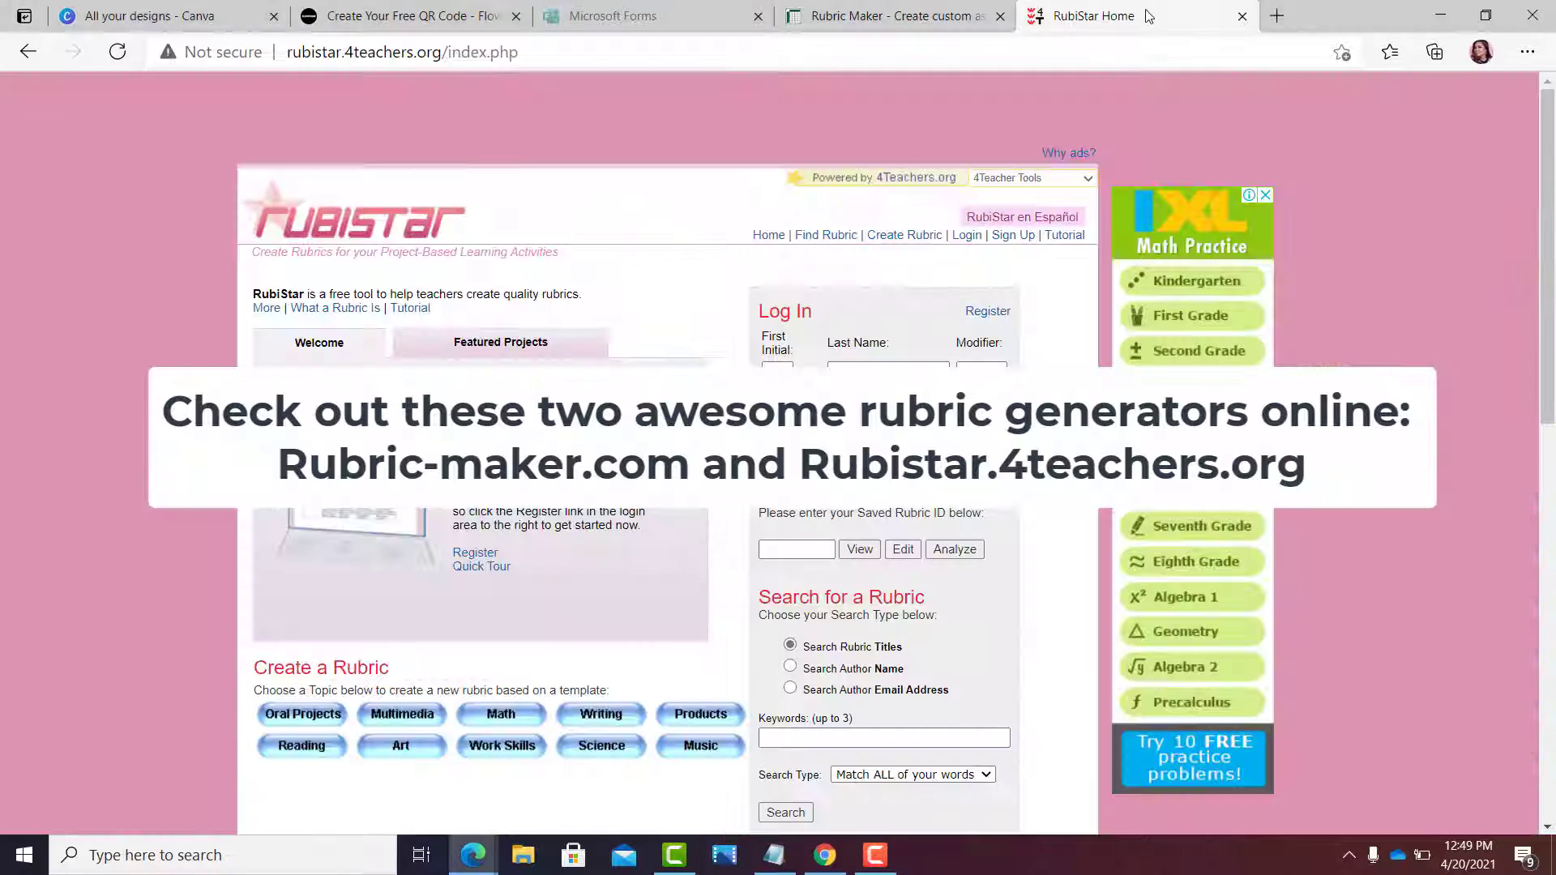